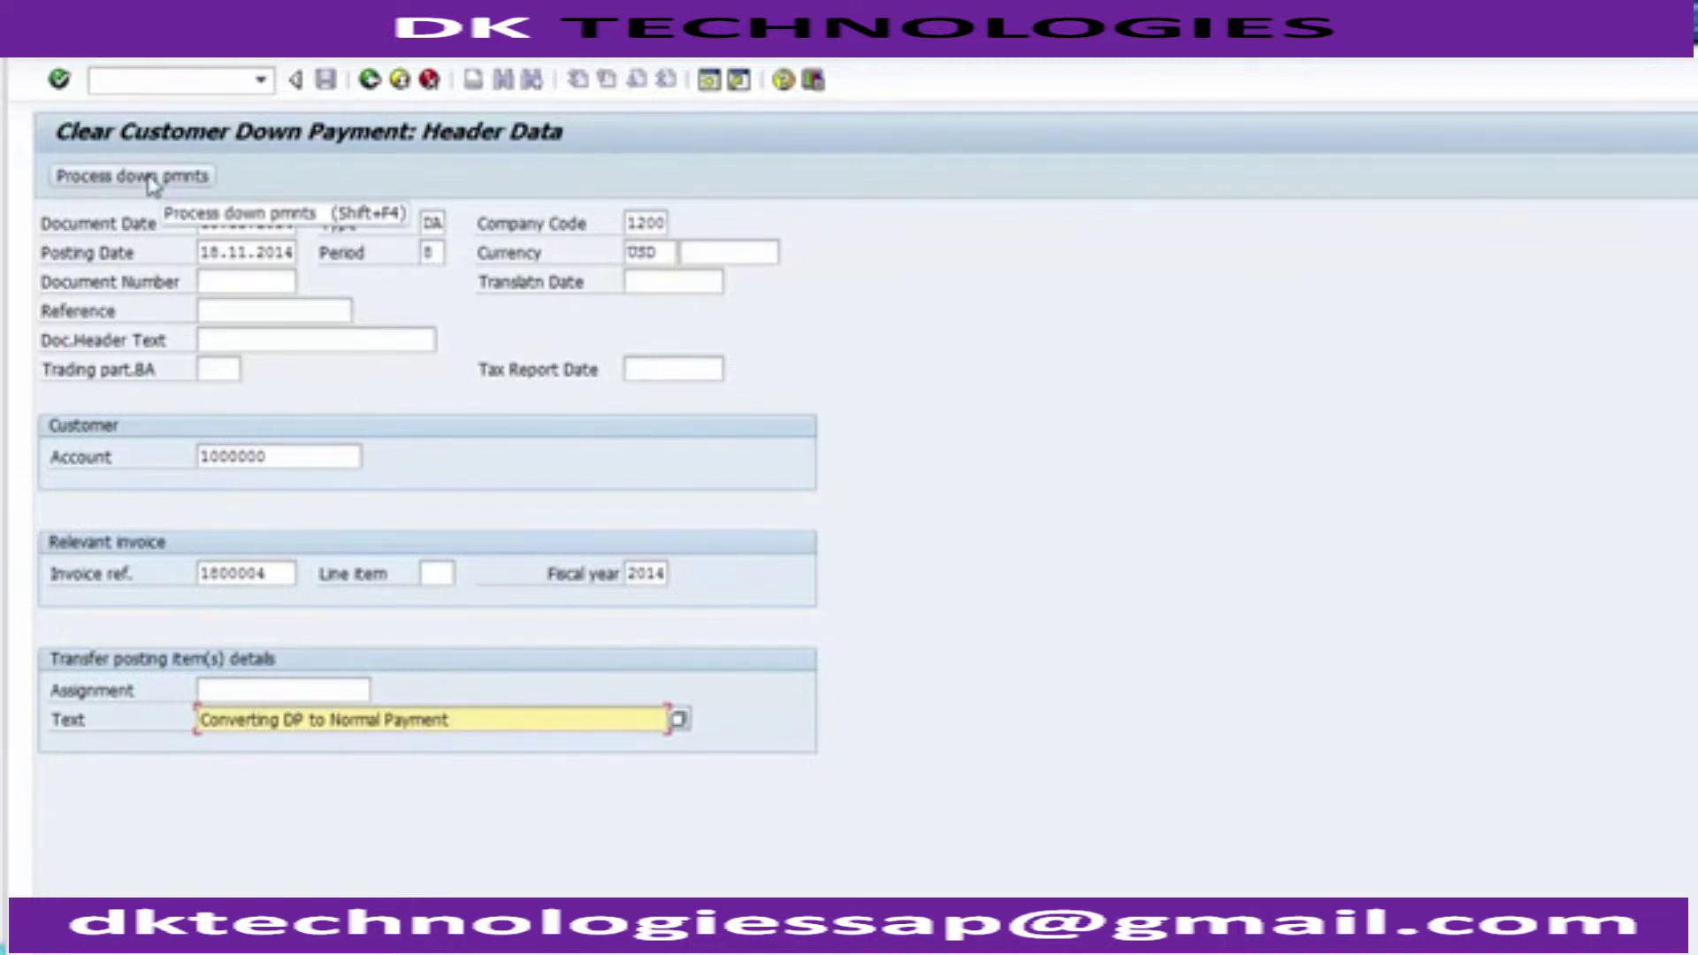
Process the customer's down payments, select the 10.000,00 USD down payment line and simulate the clearing document
click(150, 182)
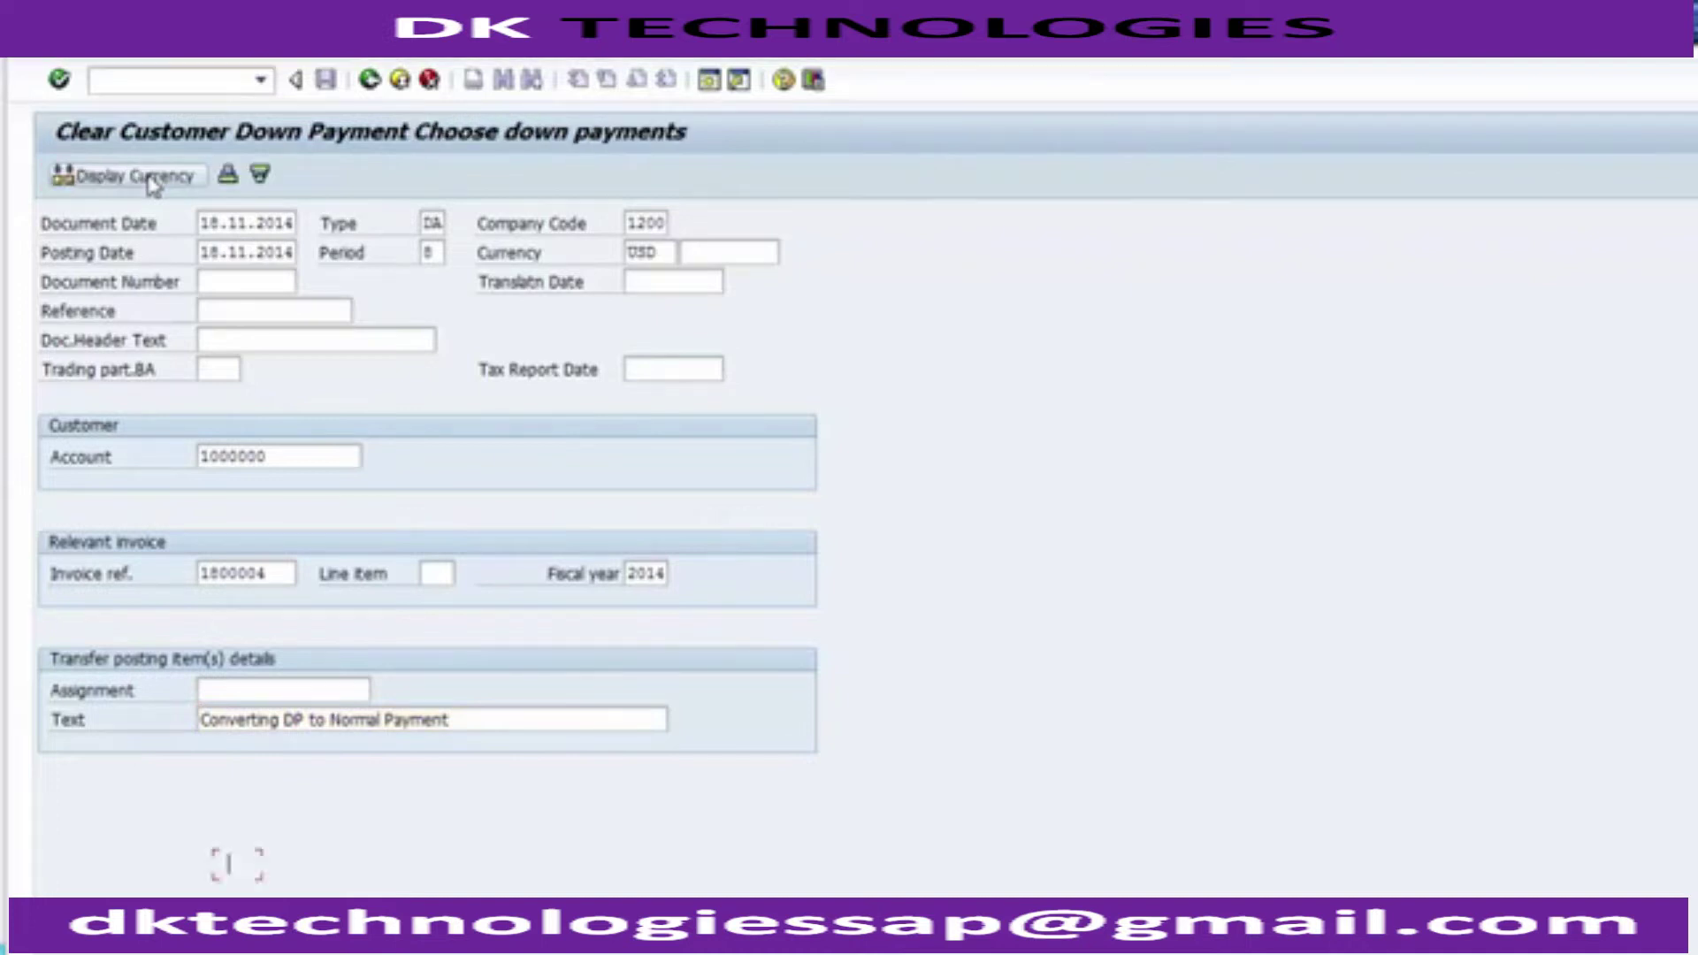
click(155, 342)
drag(155, 342, 70, 342)
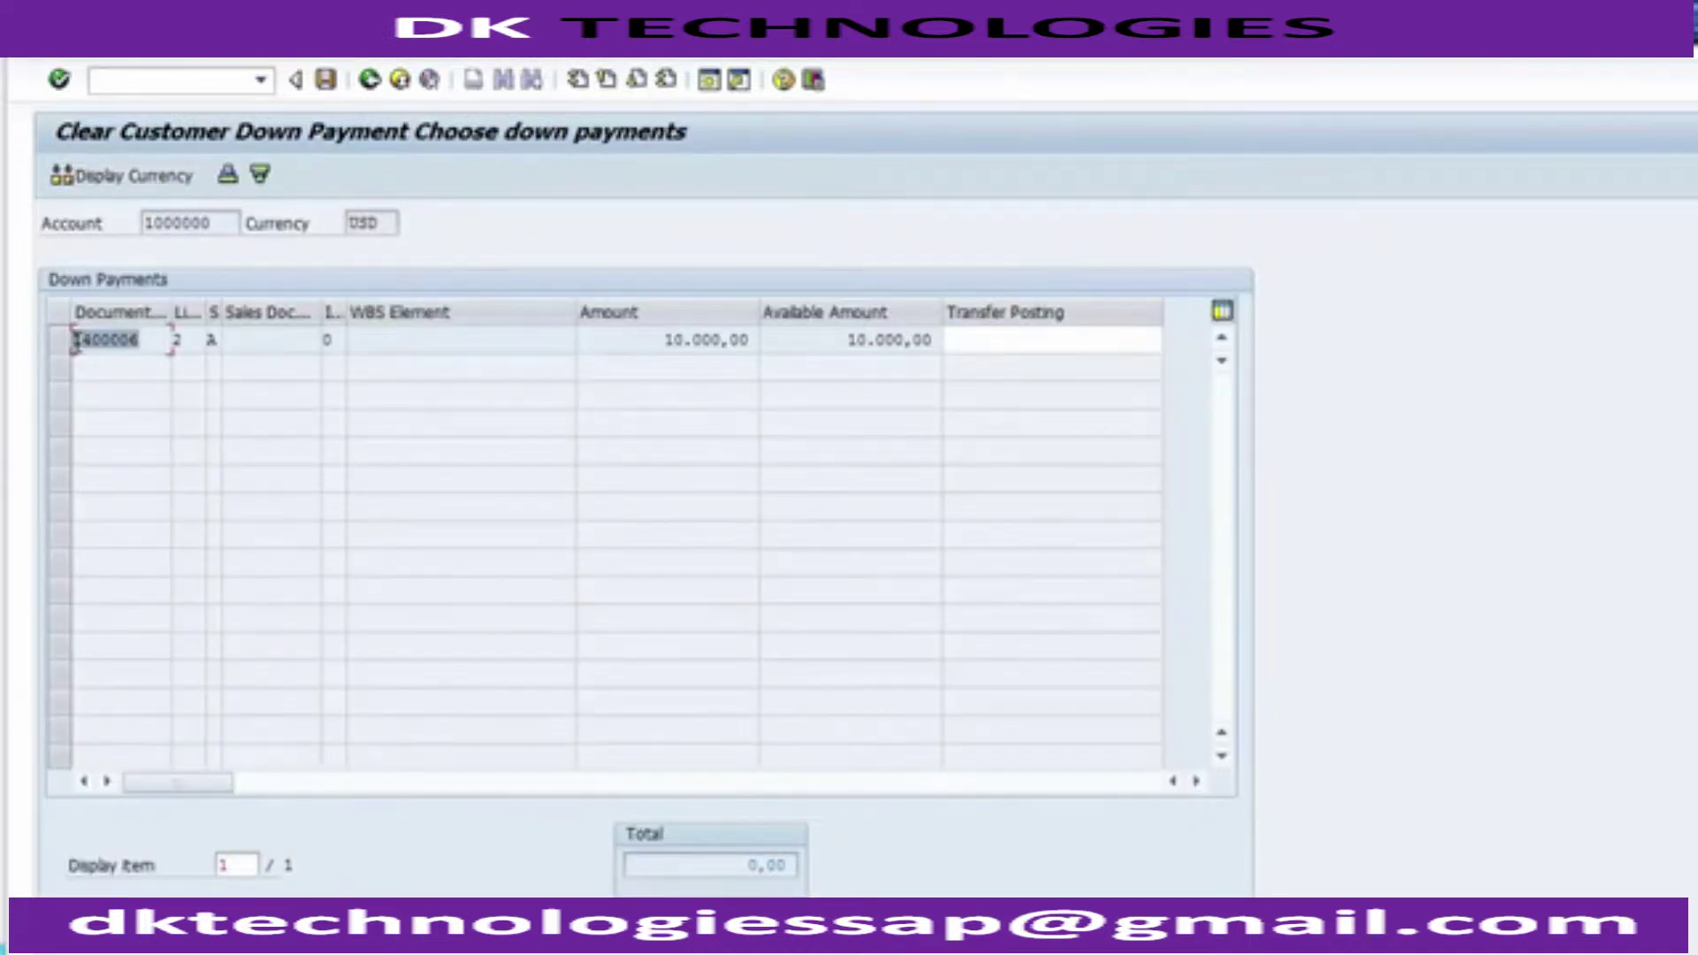
click(62, 346)
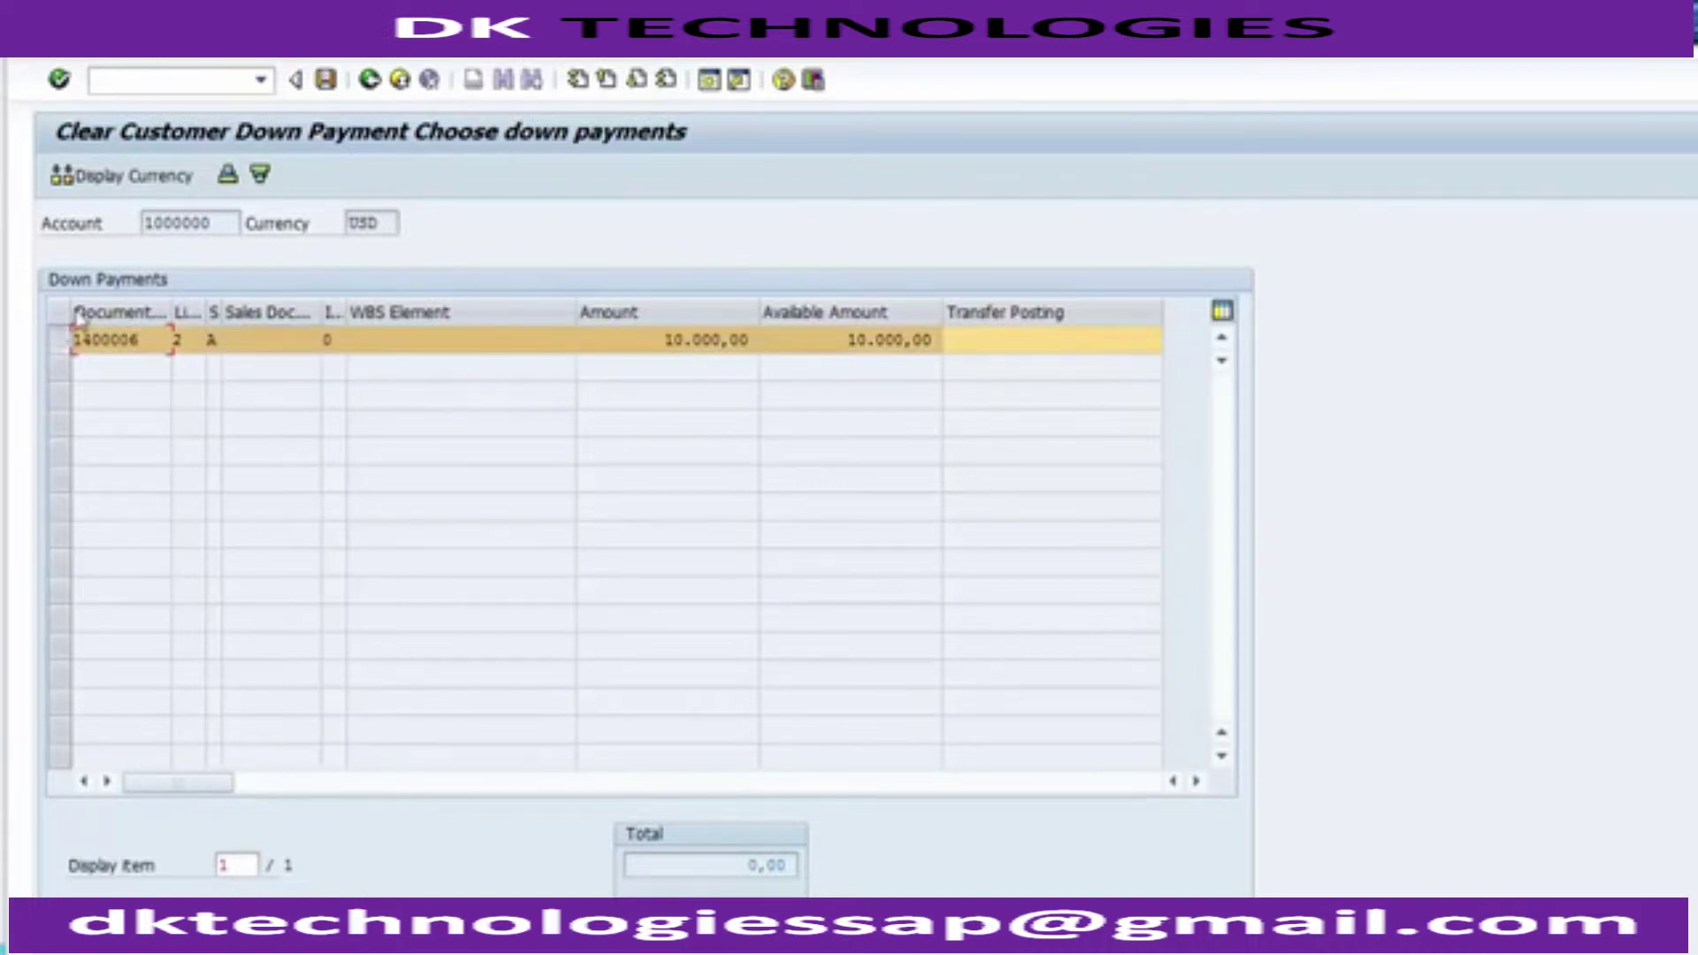
click(117, 61)
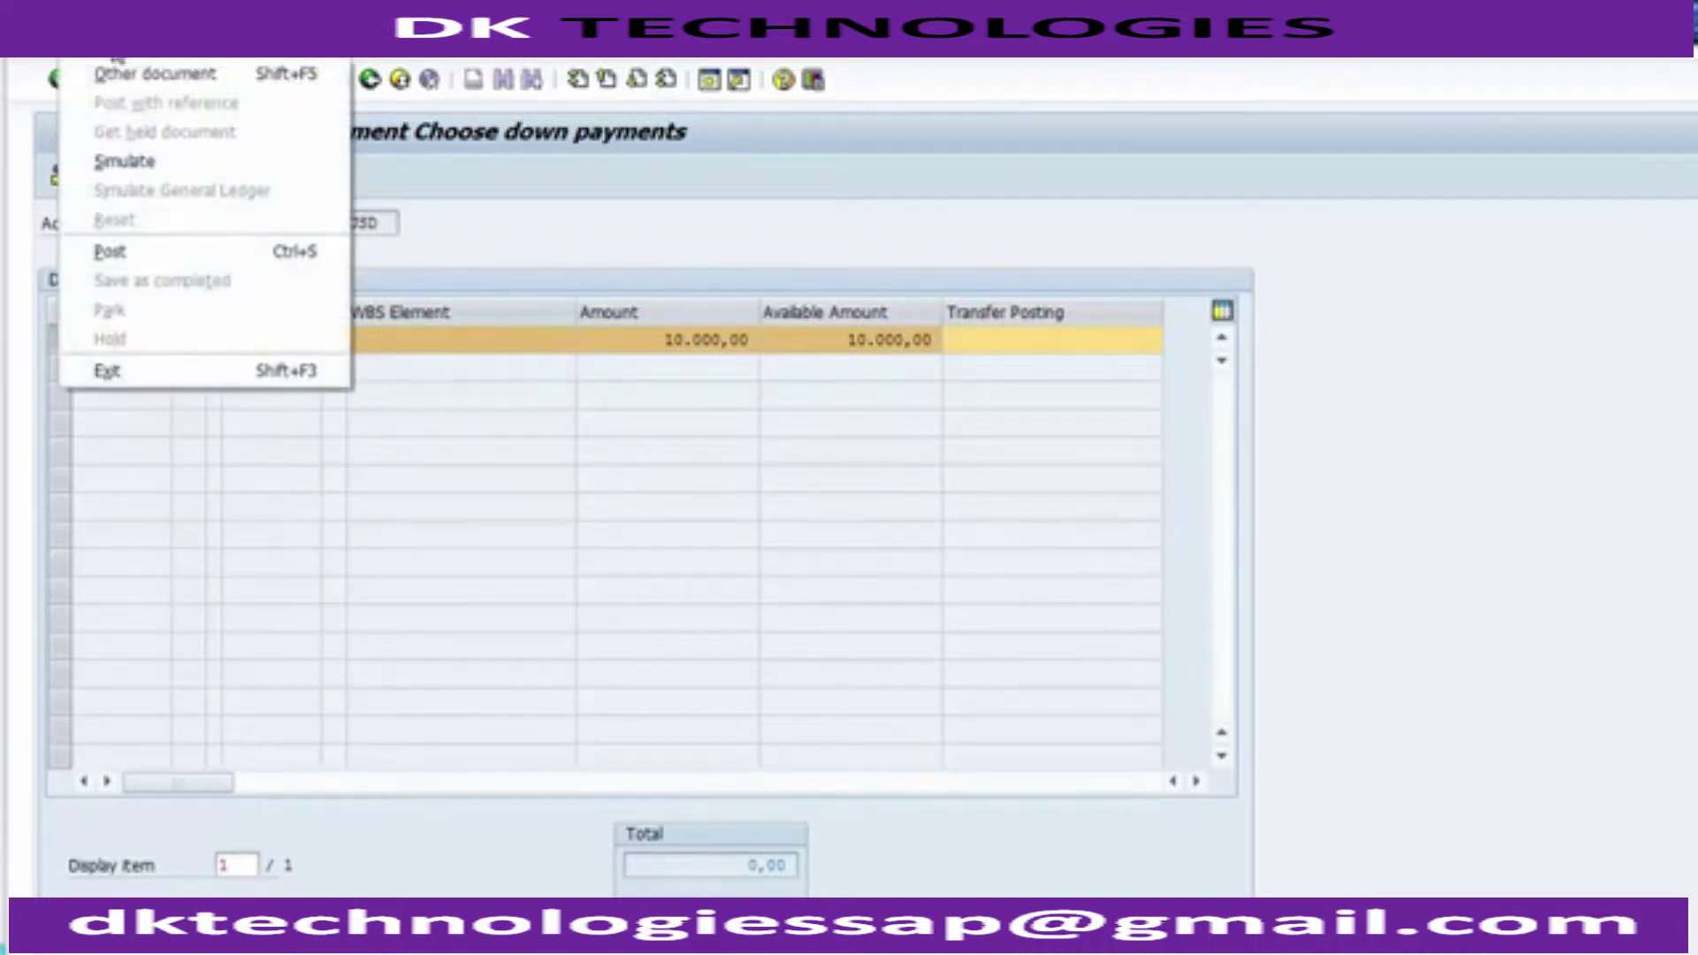
click(120, 164)
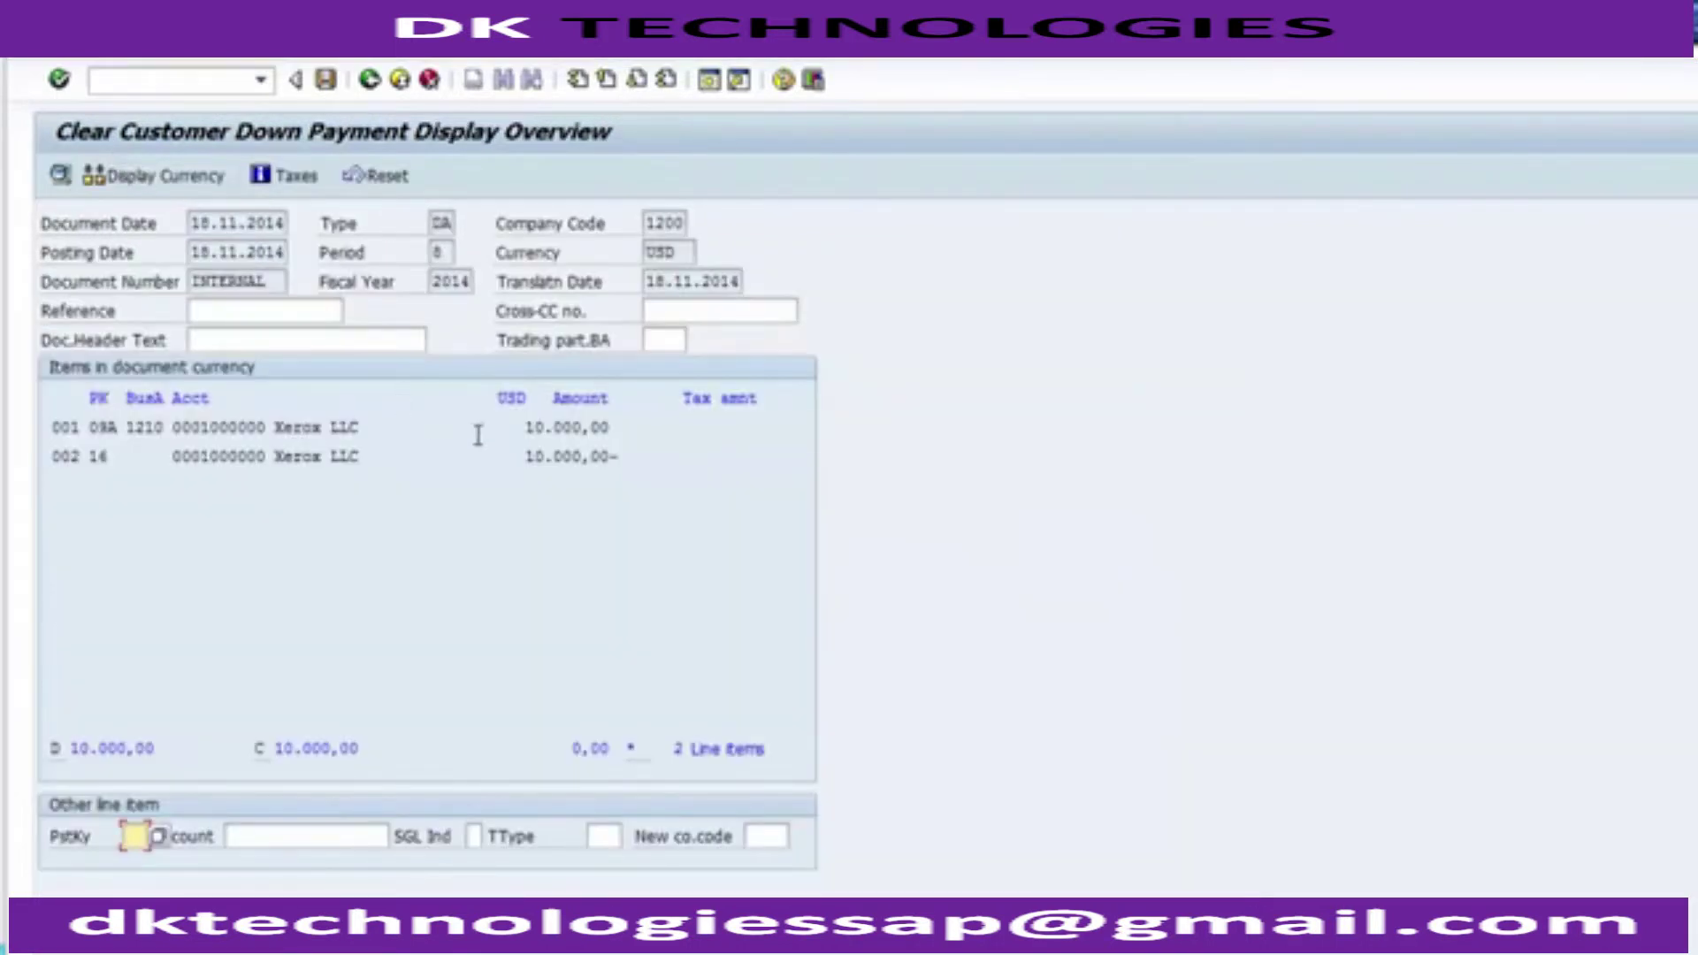
Check the posting keys and accounts of the two simulated line items, and post the down payment clearing
click(111, 428)
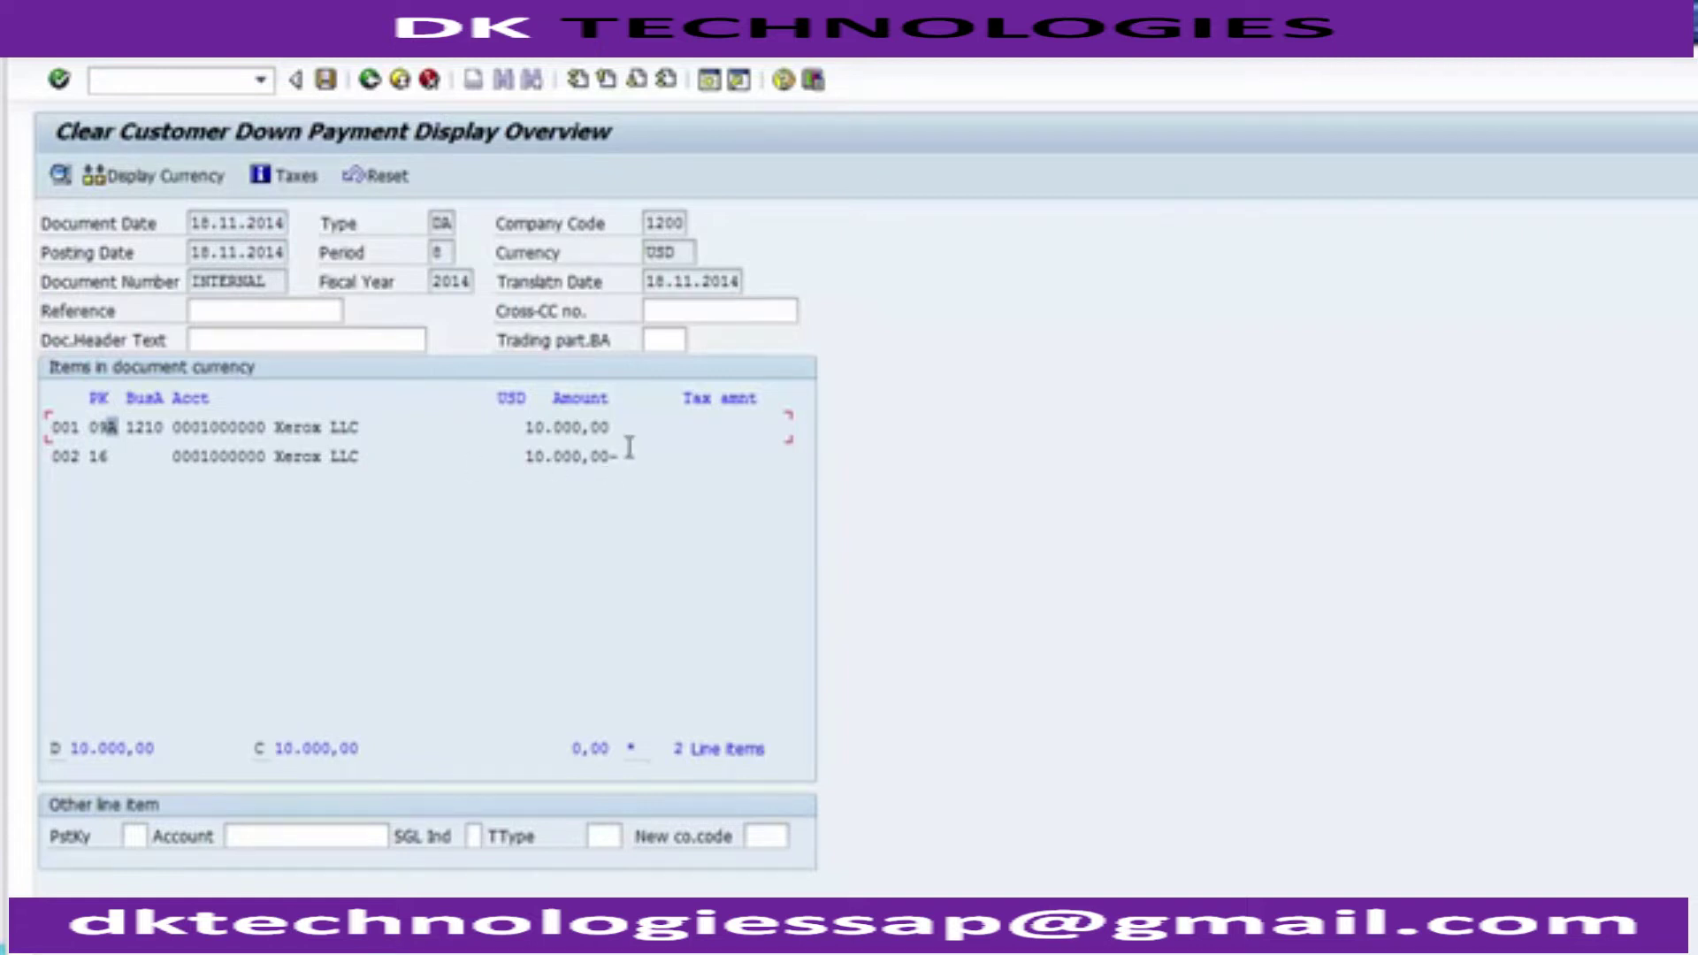
drag(108, 455, 434, 476)
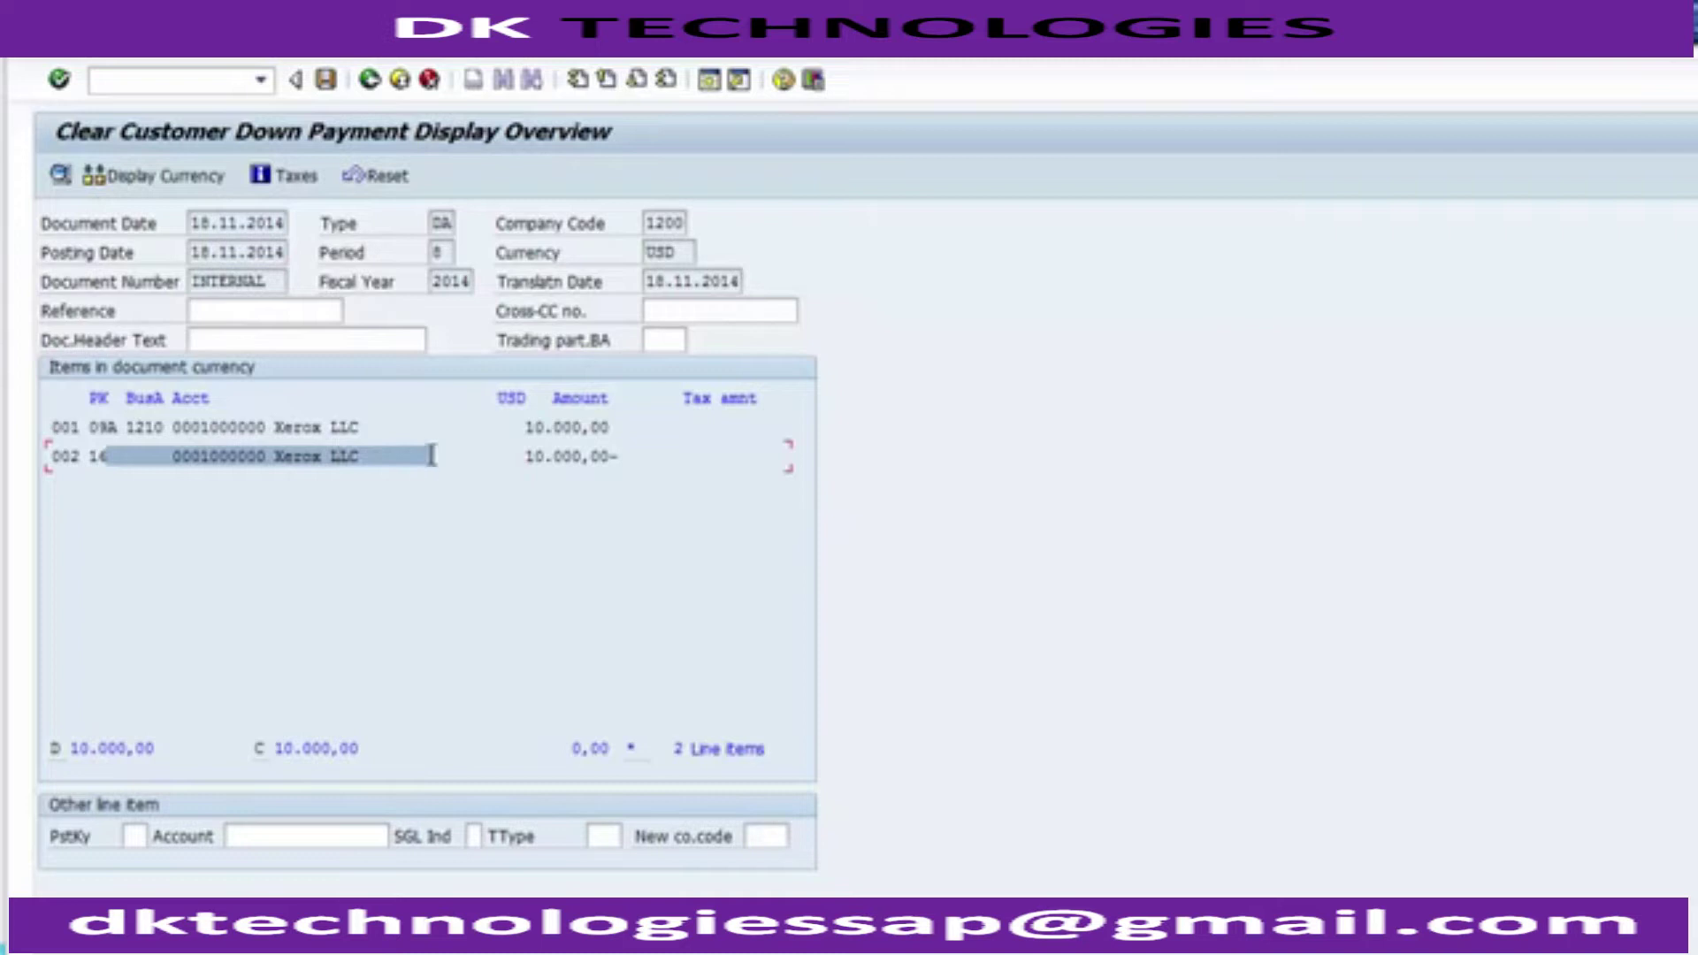
click(328, 83)
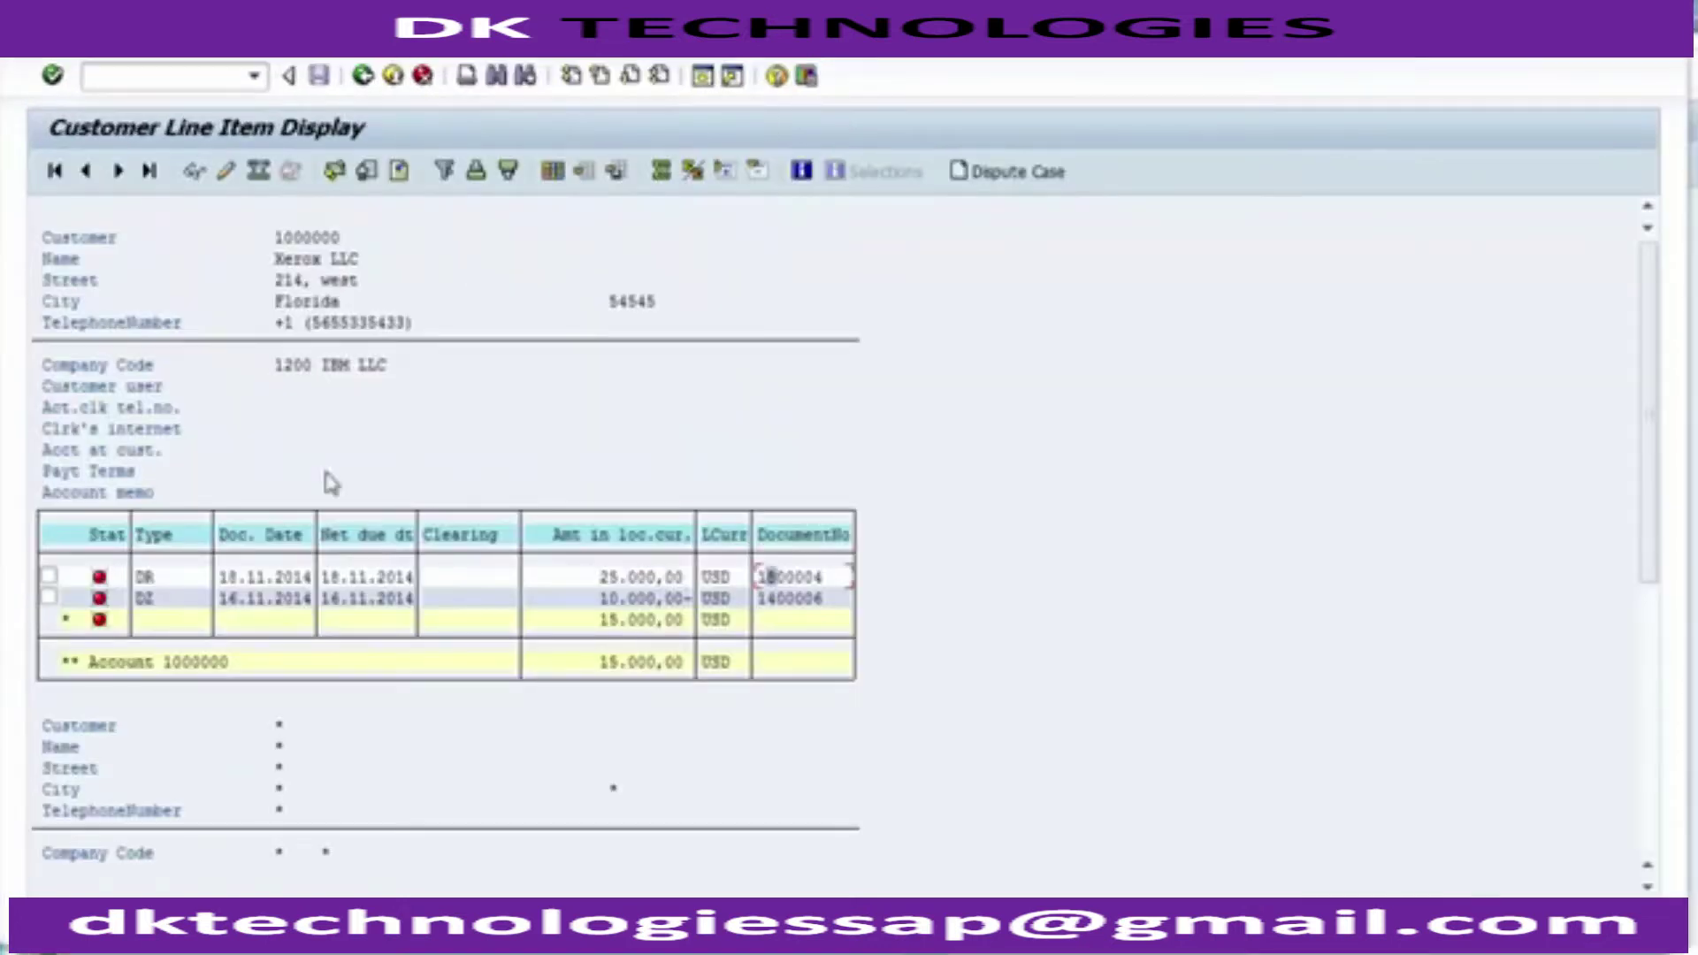
Refresh the customer line item list and add the Special G/L ind. column to line 1 of its layout
click(80, 55)
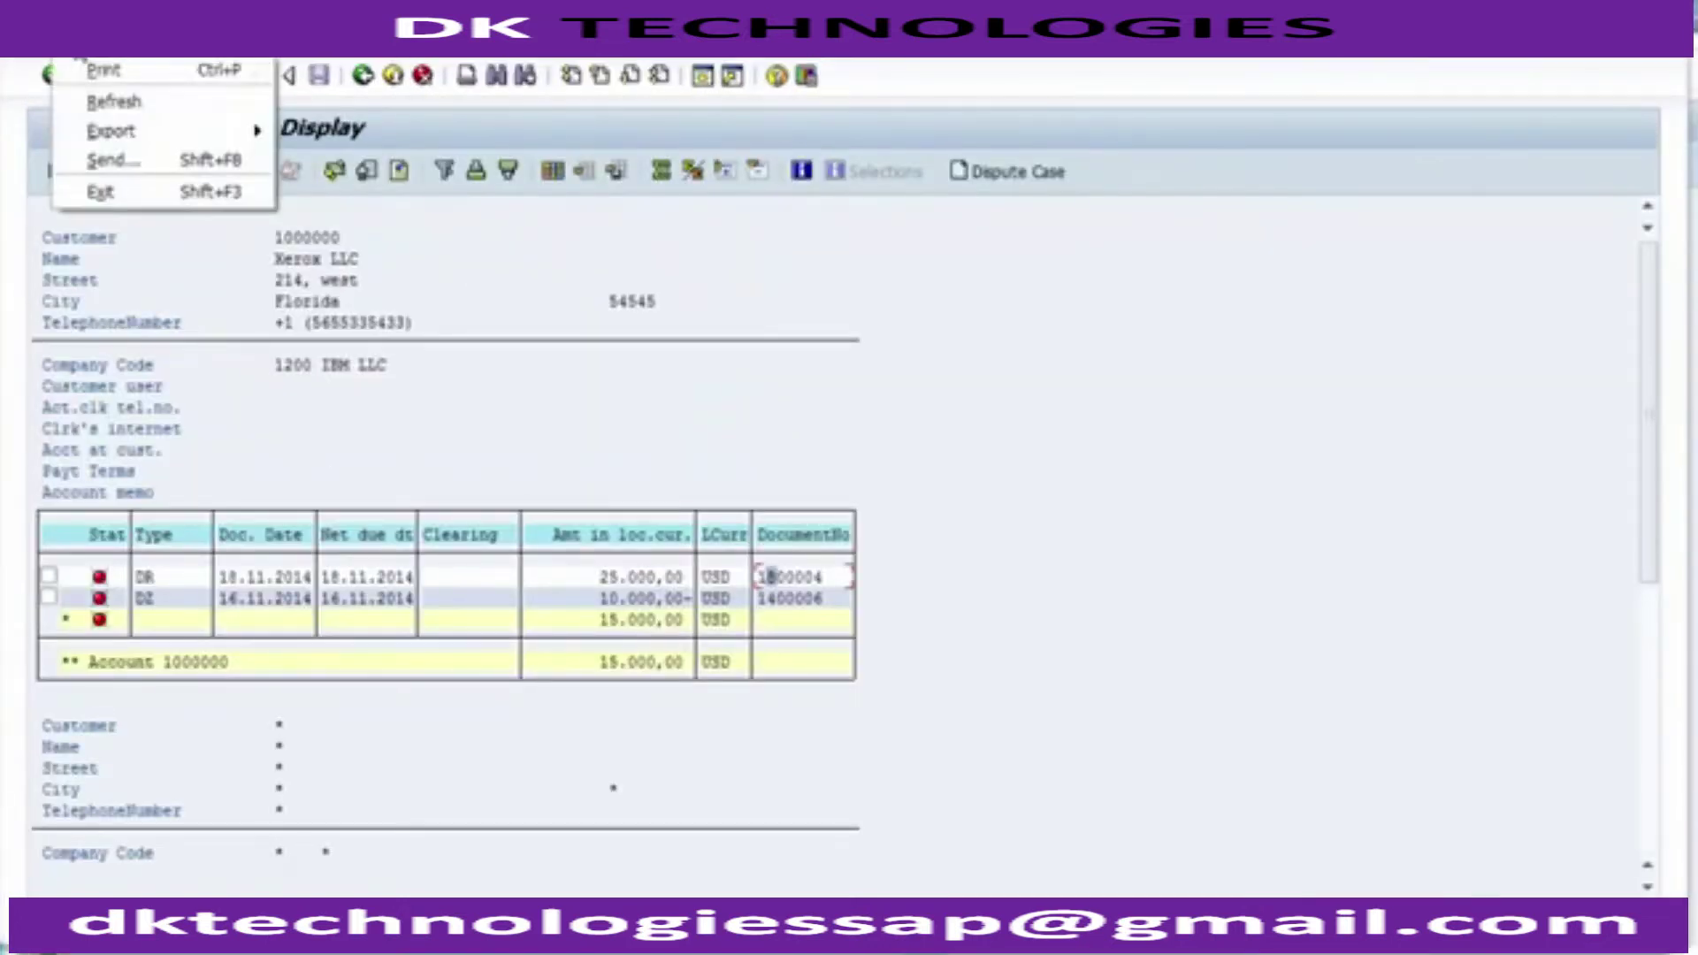
click(82, 104)
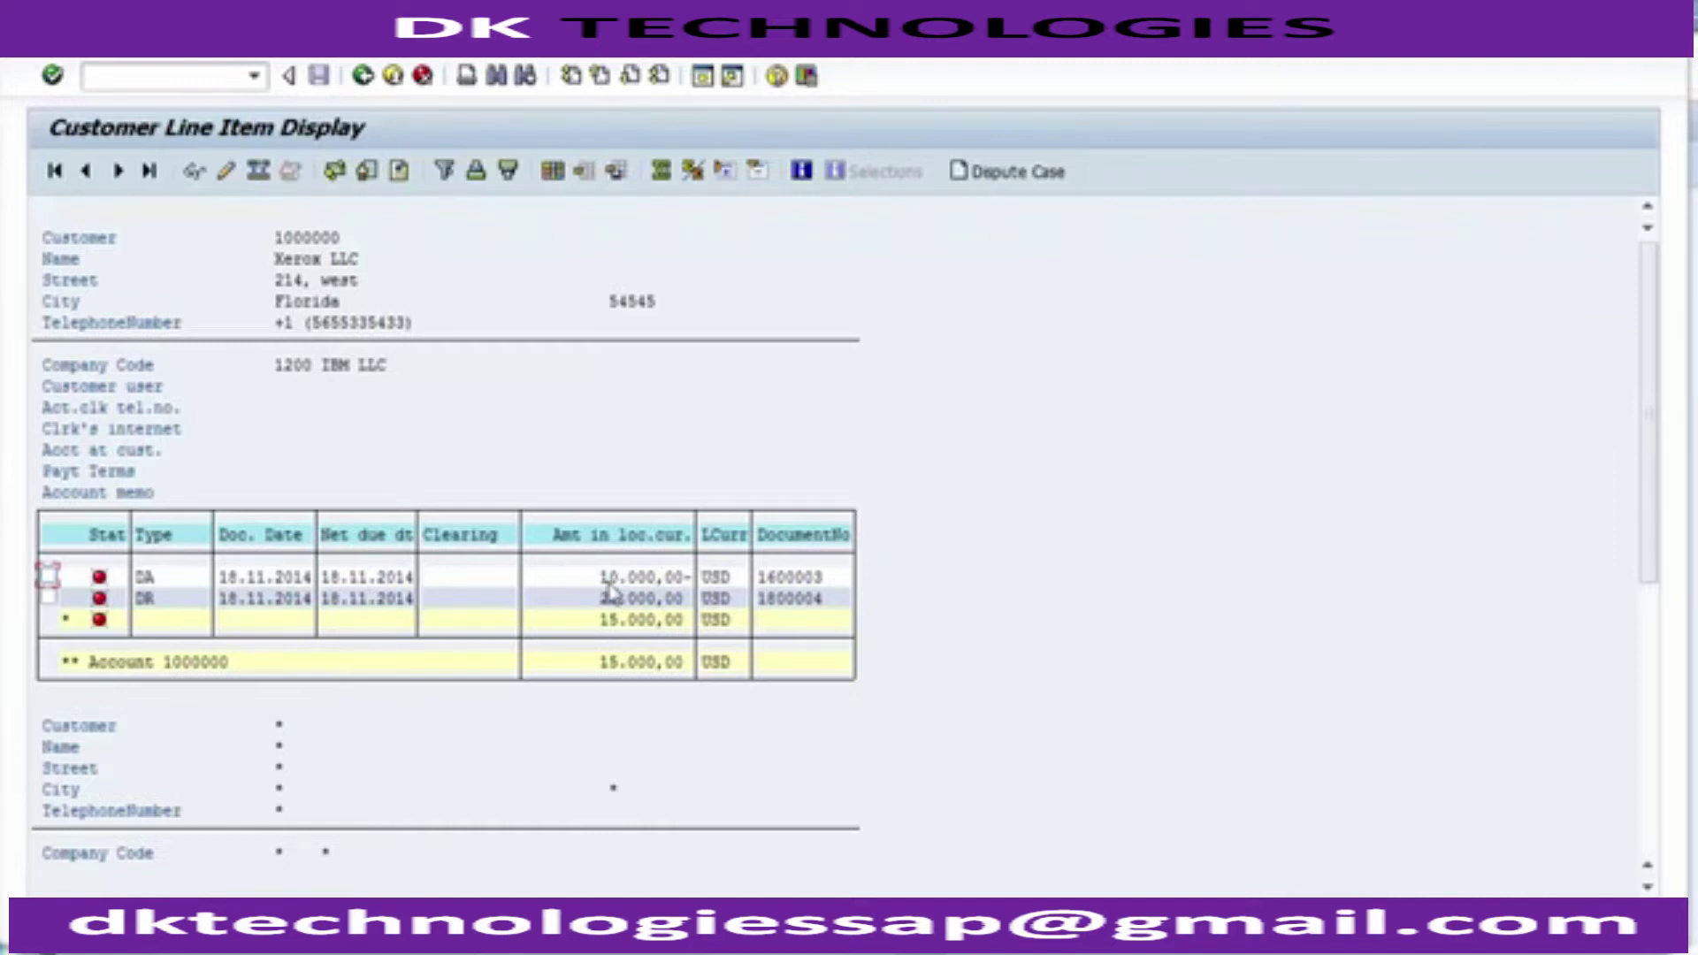
click(562, 172)
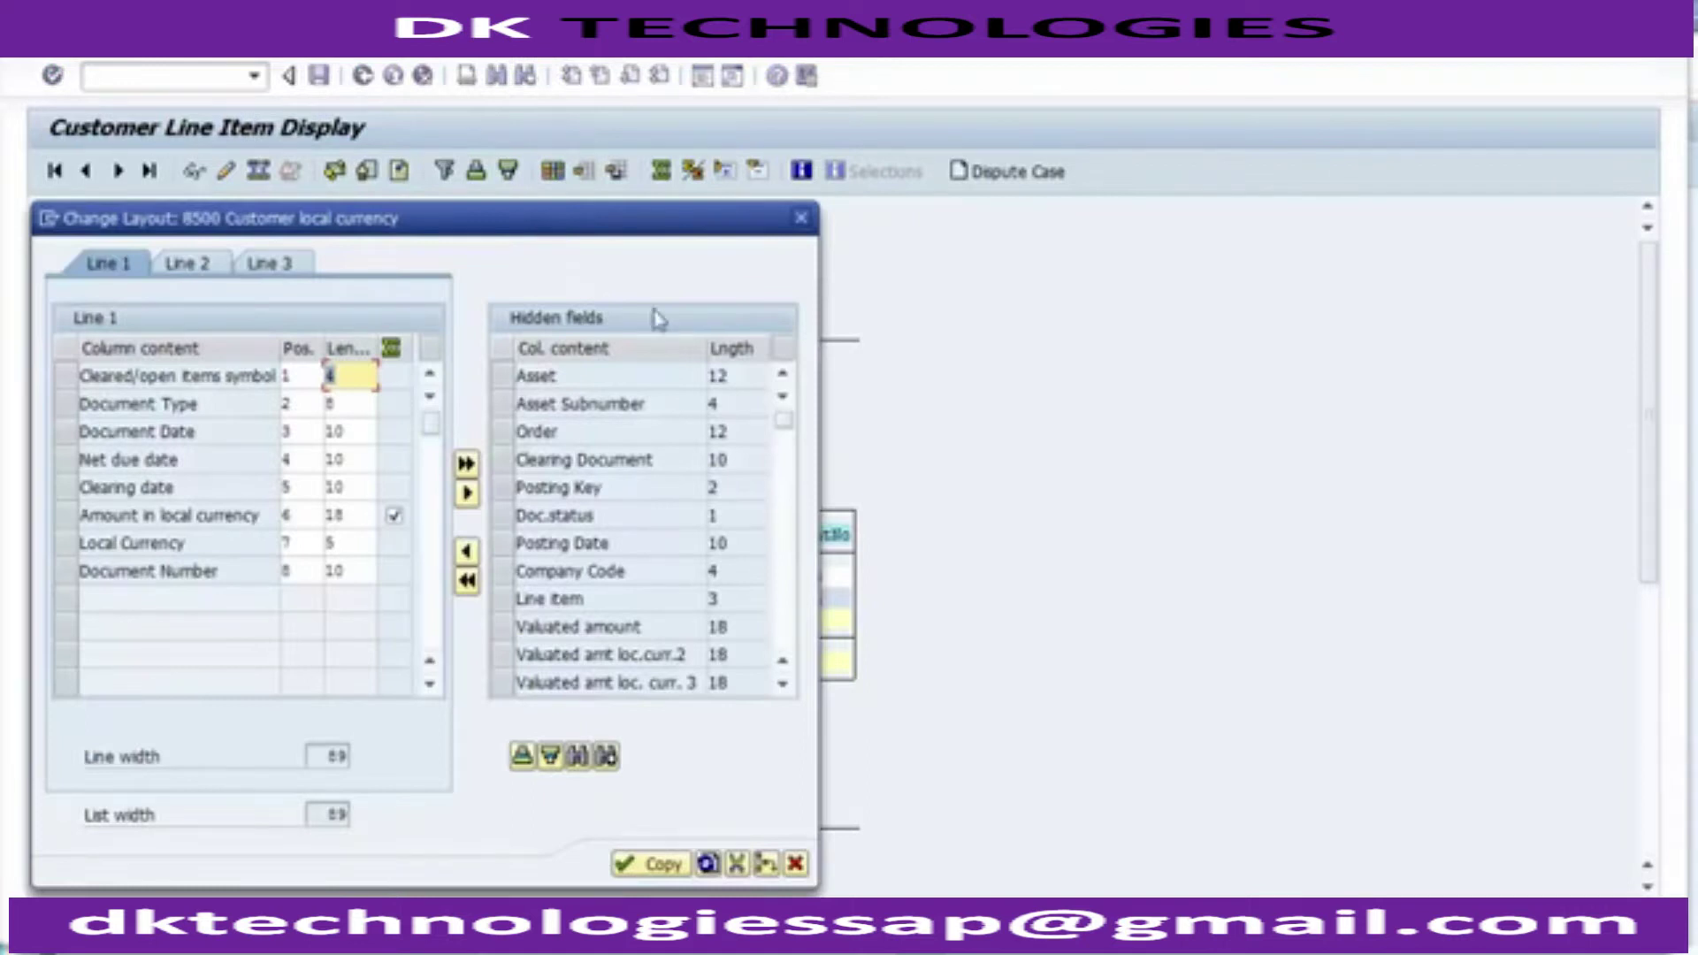
click(523, 756)
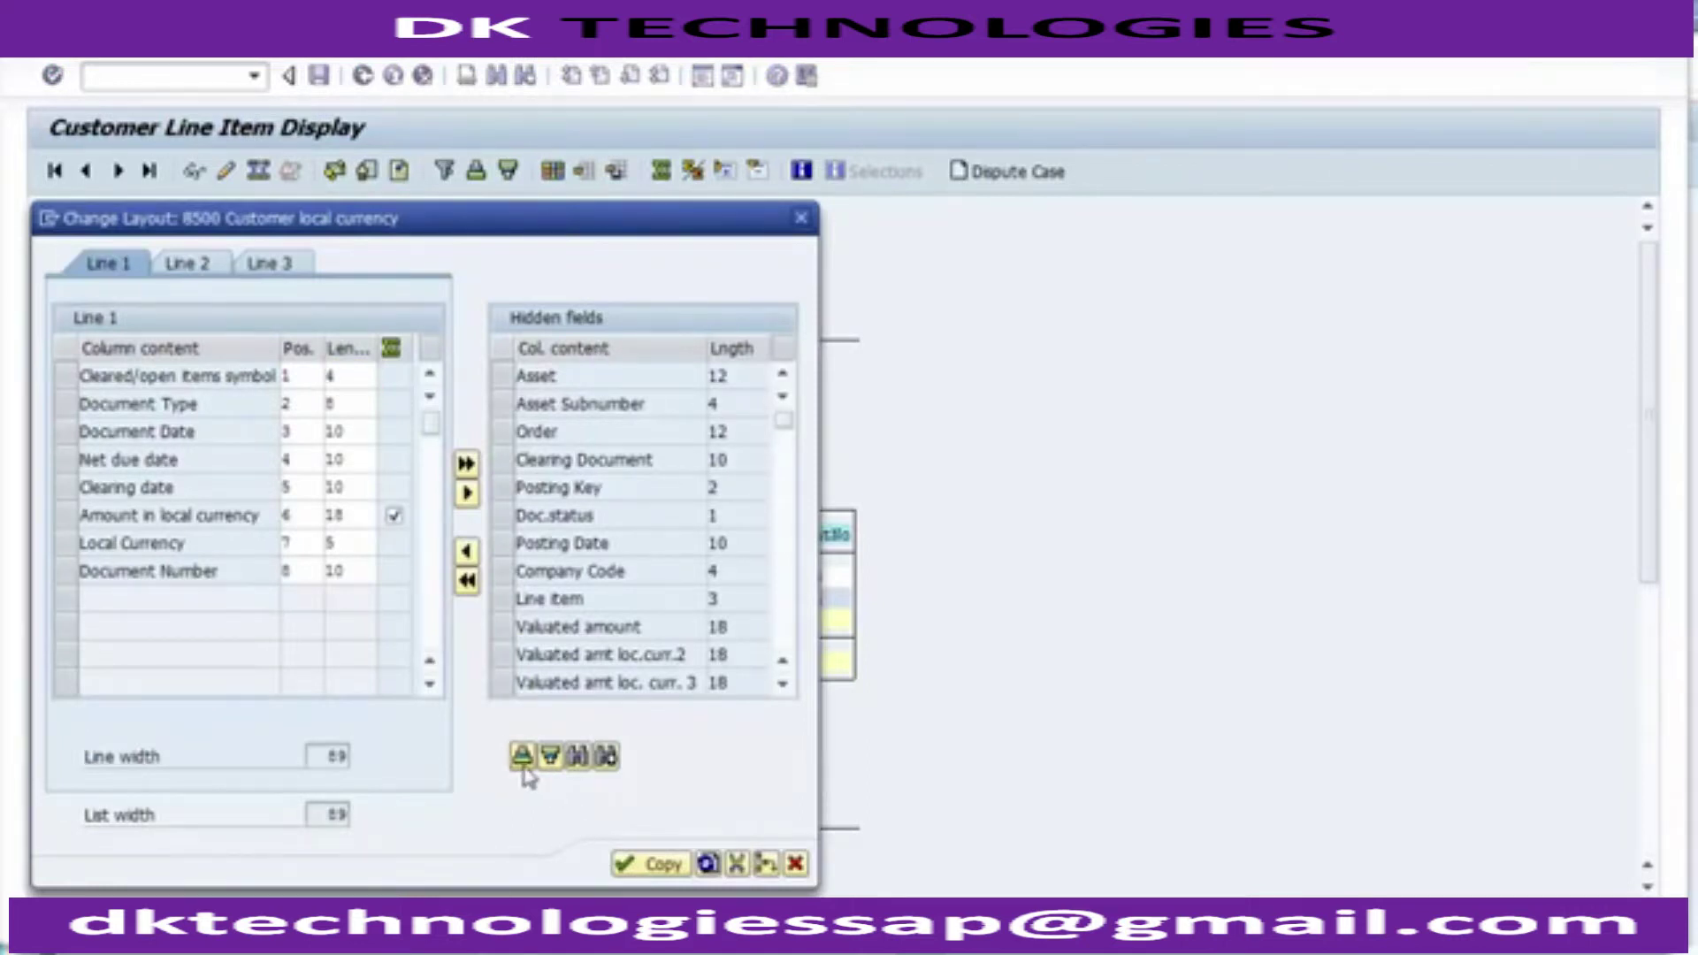
drag(784, 423, 790, 621)
click(513, 461)
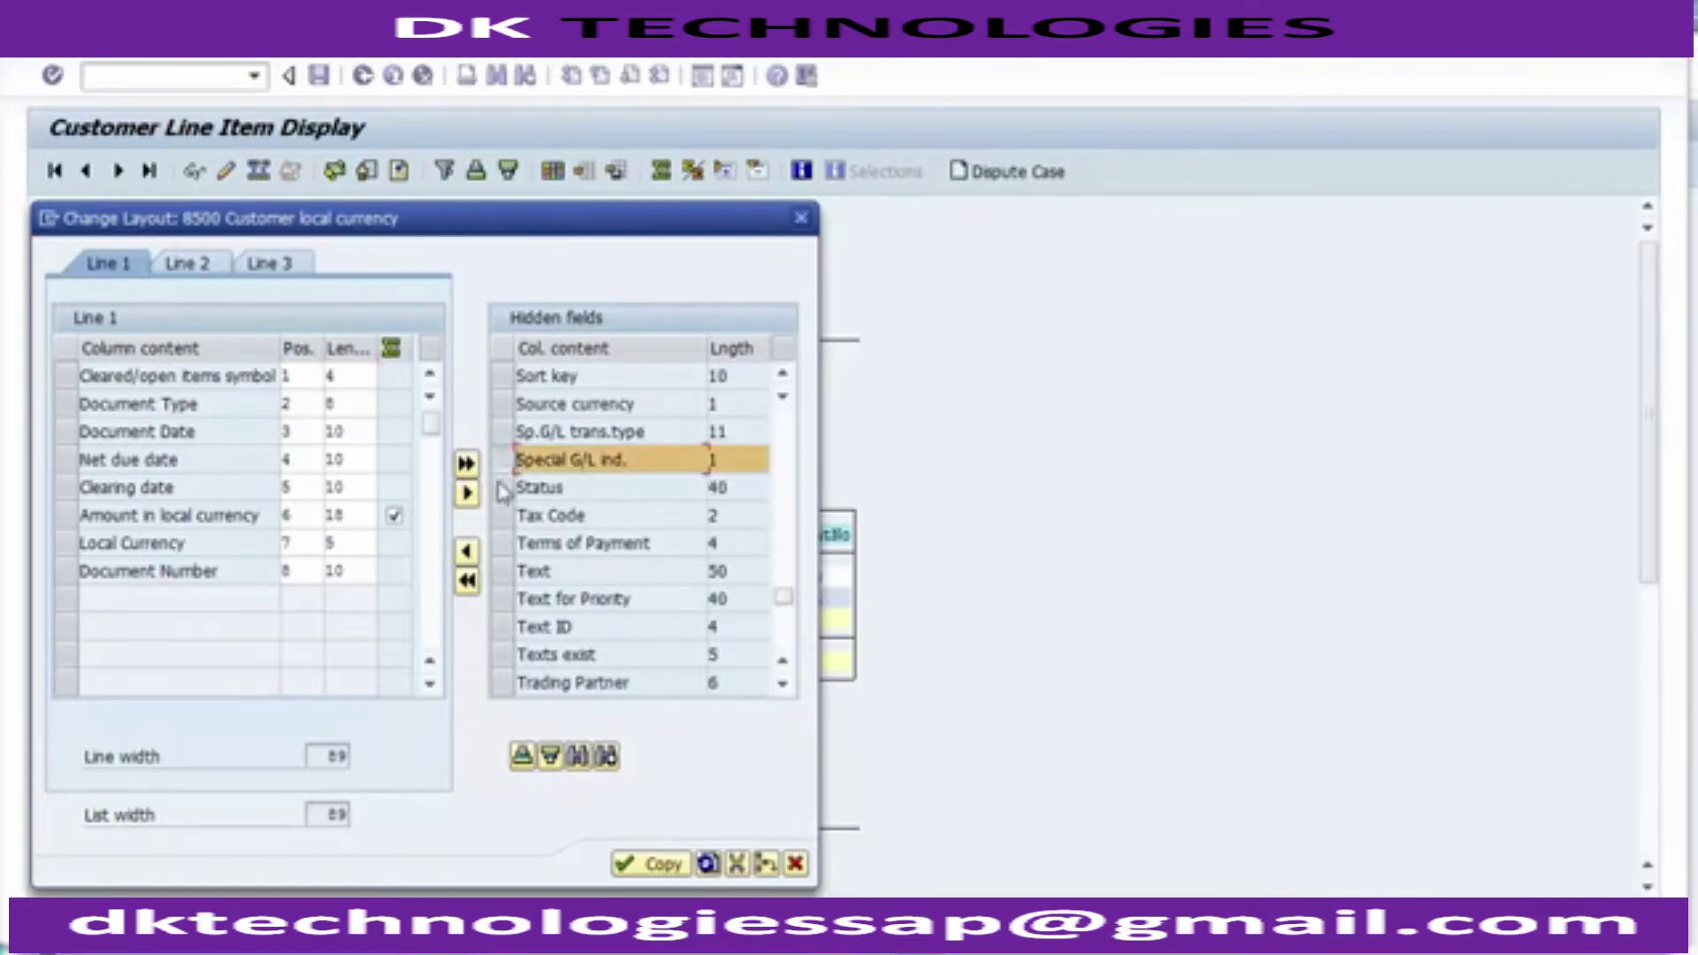
click(467, 552)
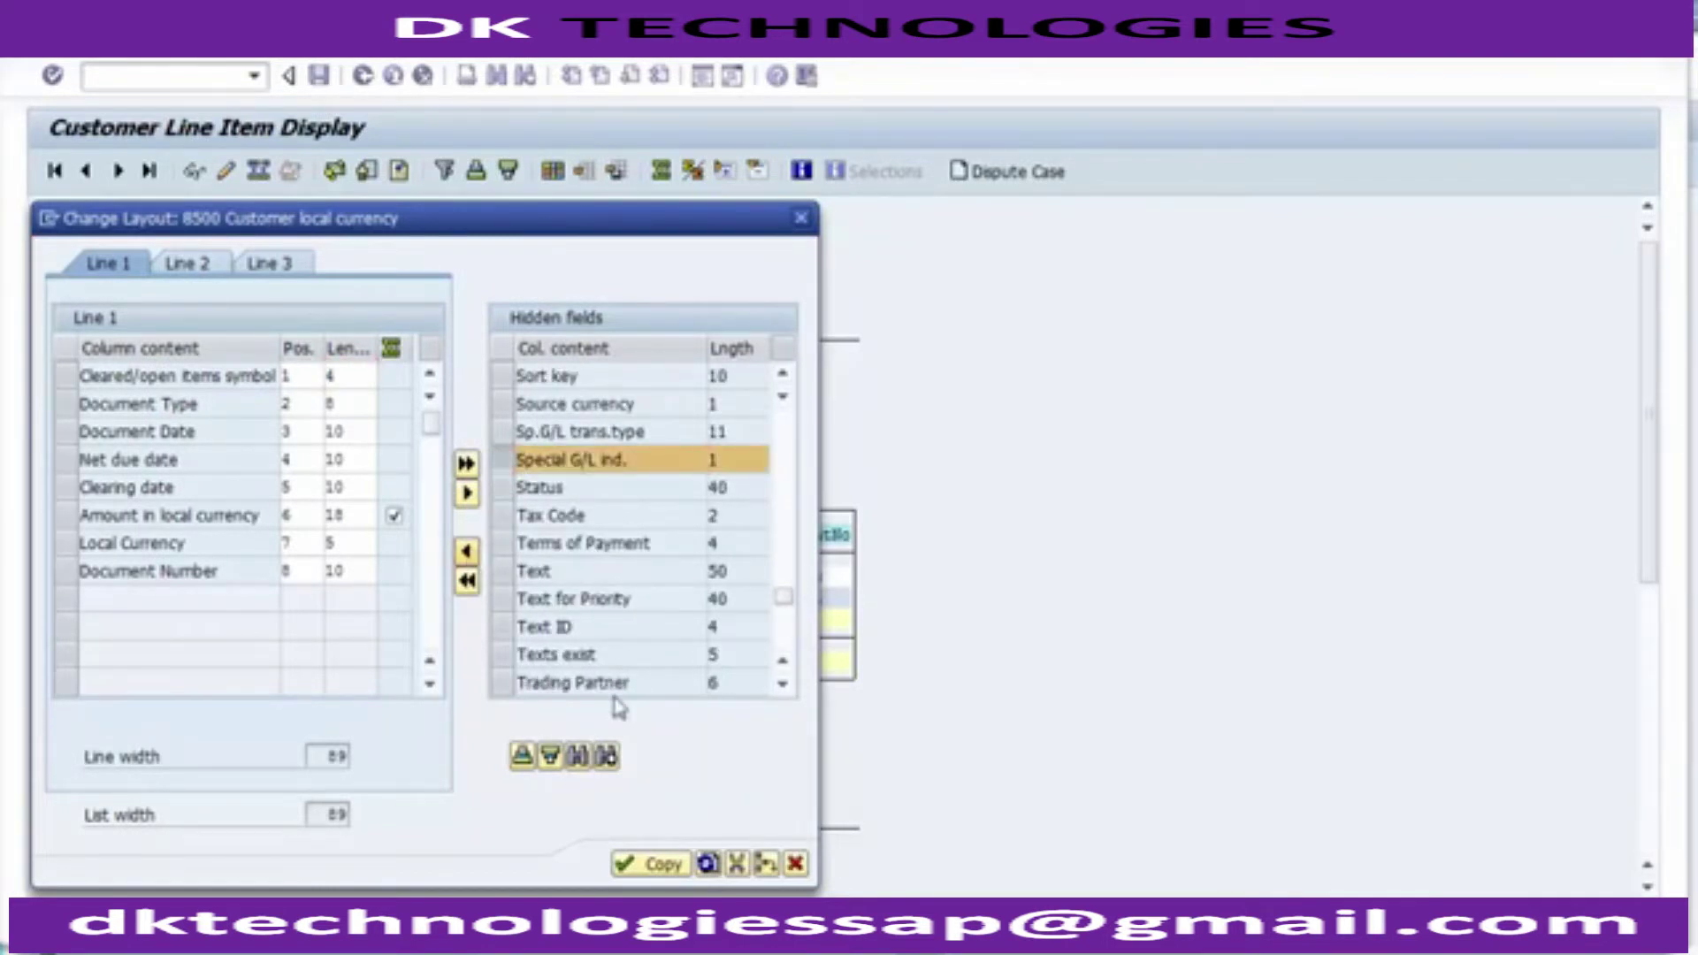
click(649, 864)
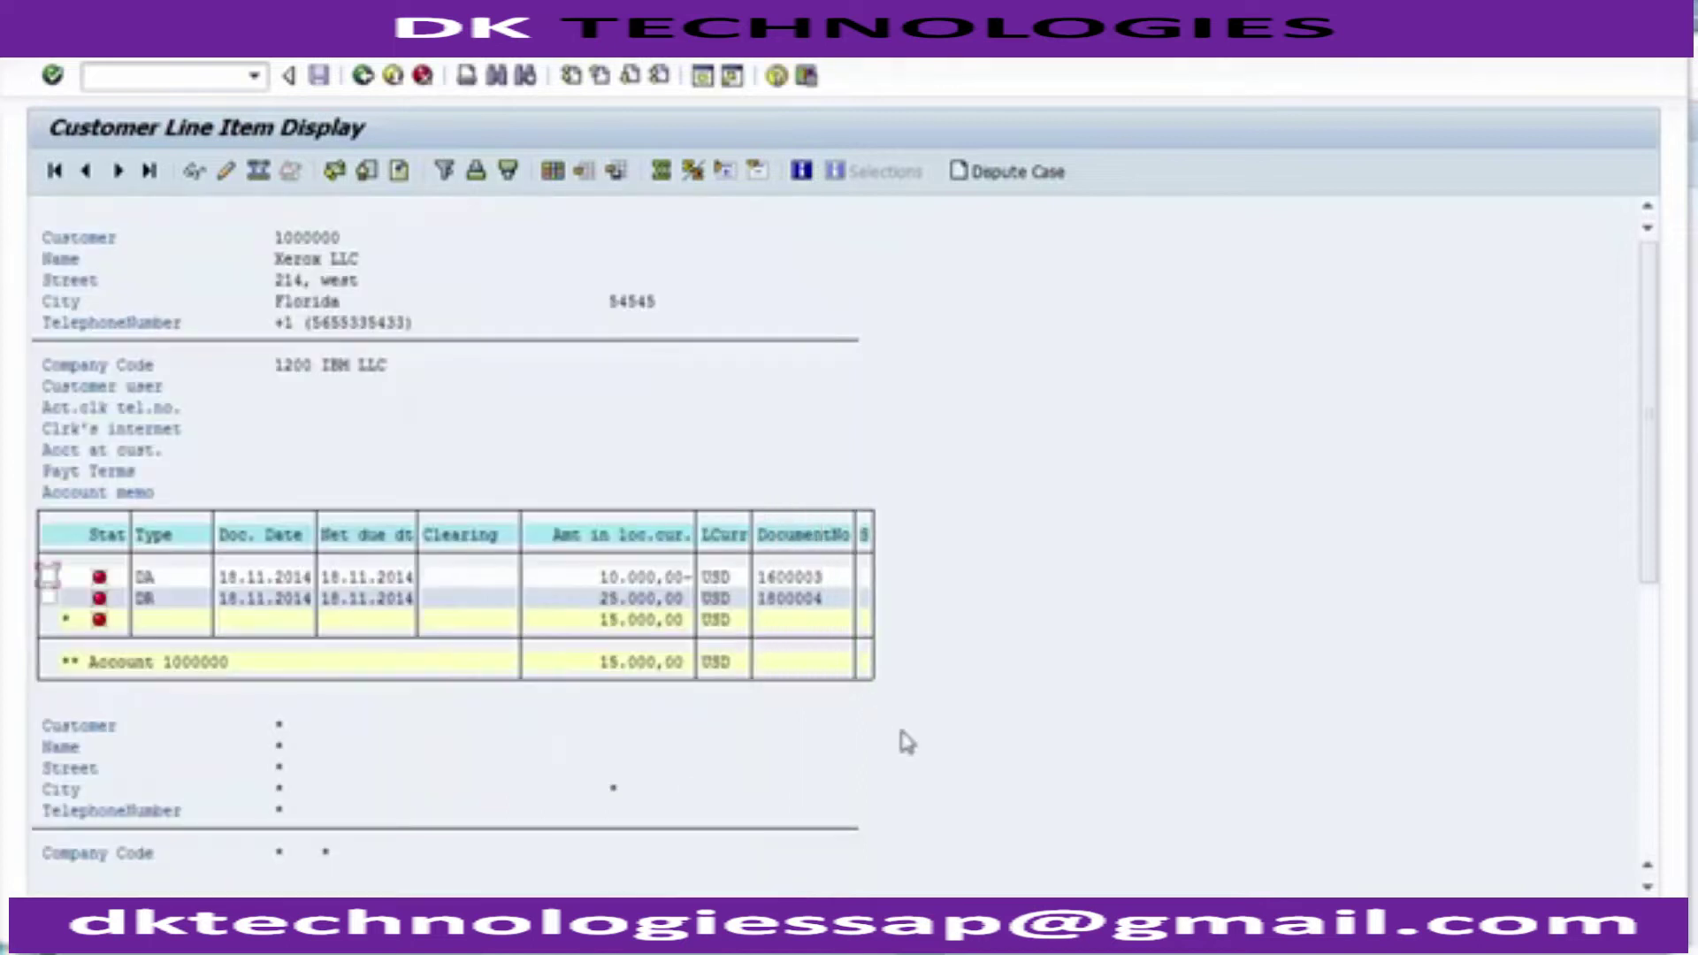
Examine the special G/L indicator, document type and amount of the DA line item, and the account total
click(865, 579)
click(143, 582)
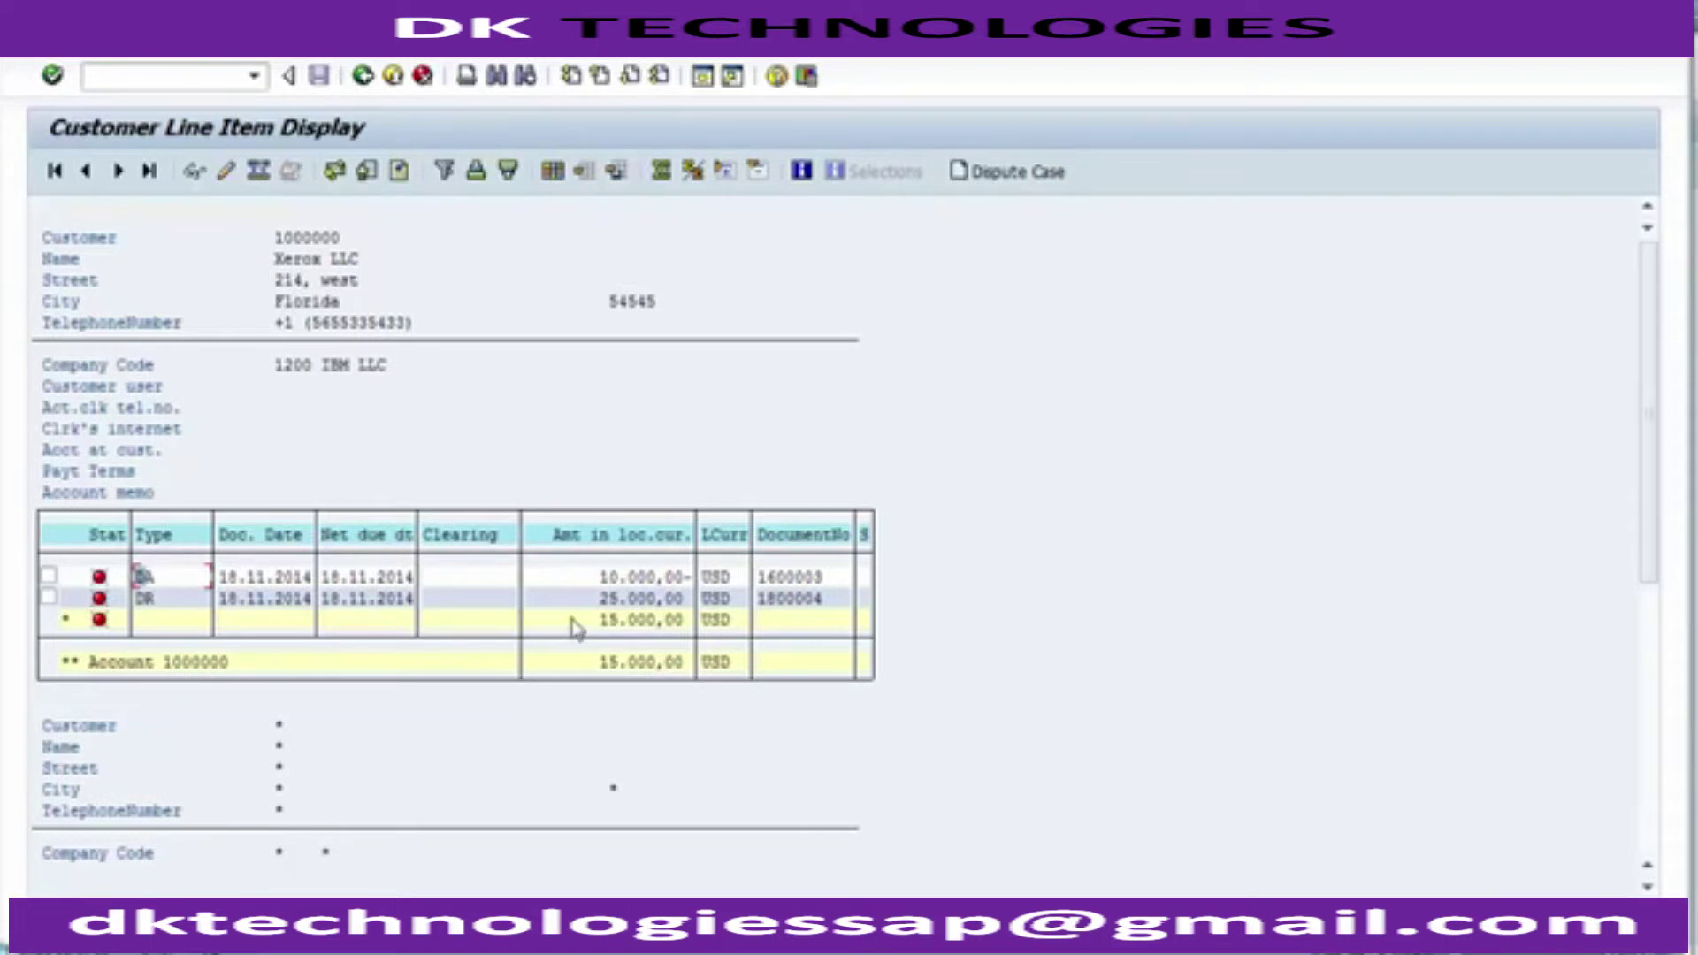
click(607, 580)
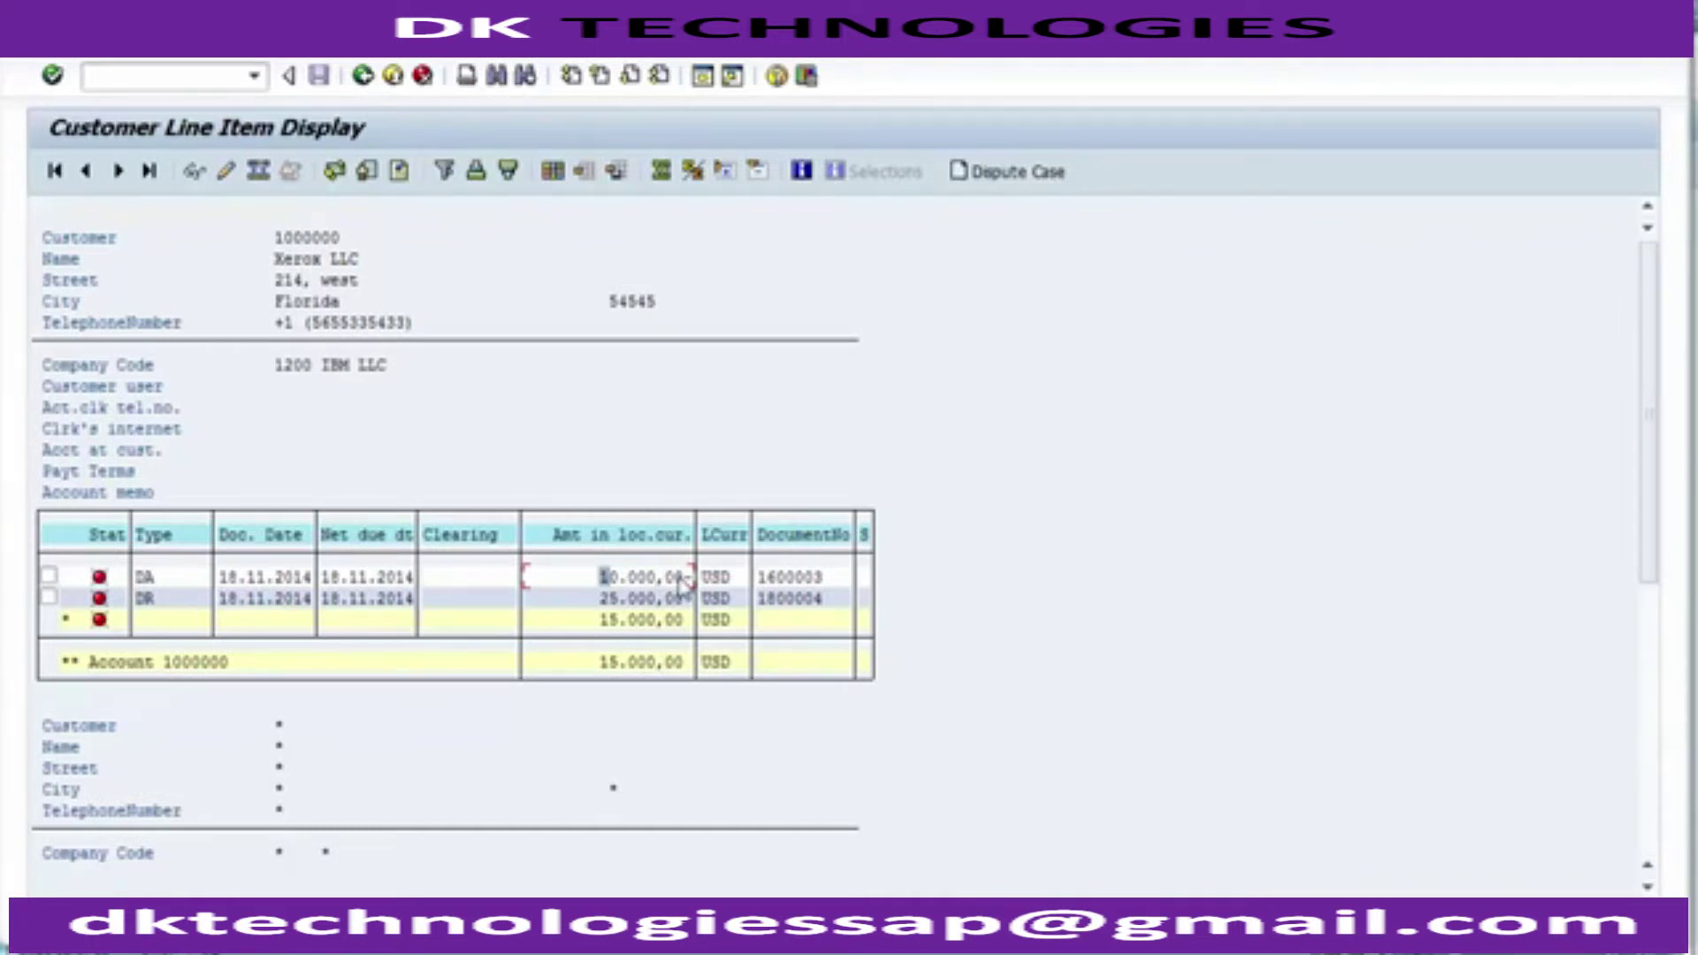
click(607, 665)
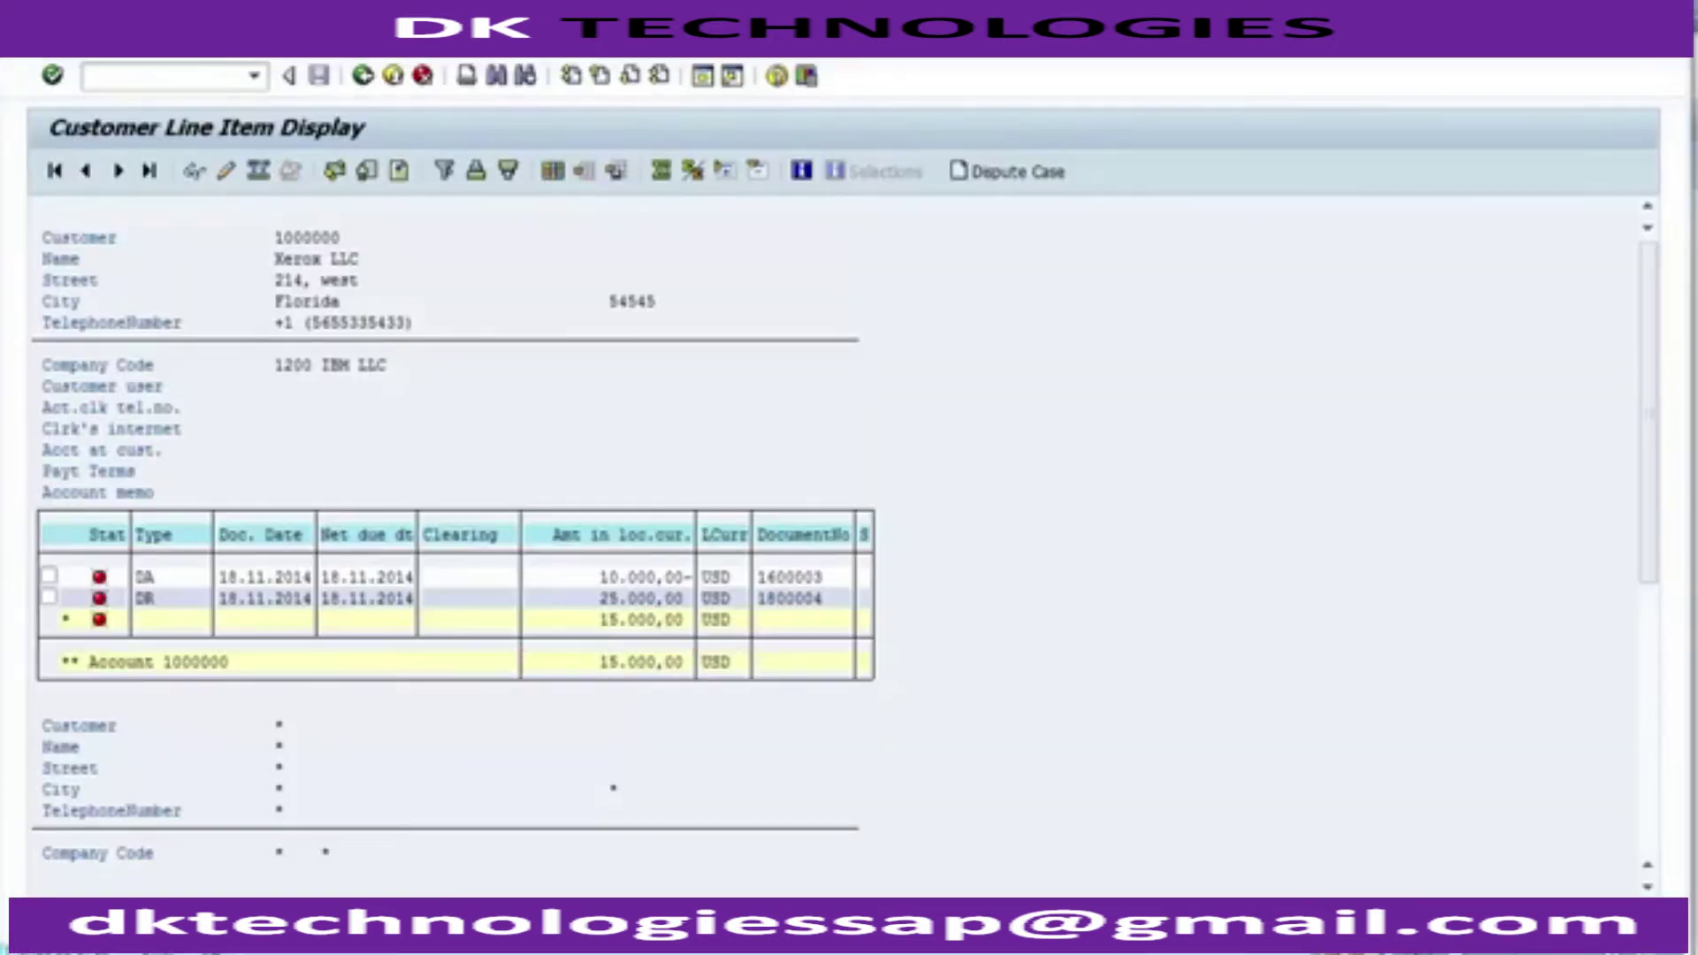
Return to the down payment clearing session and start transaction F-28 for posting incoming payments
mouse_move(515, 876)
click(679, 863)
click(153, 71)
text(/nf-28)
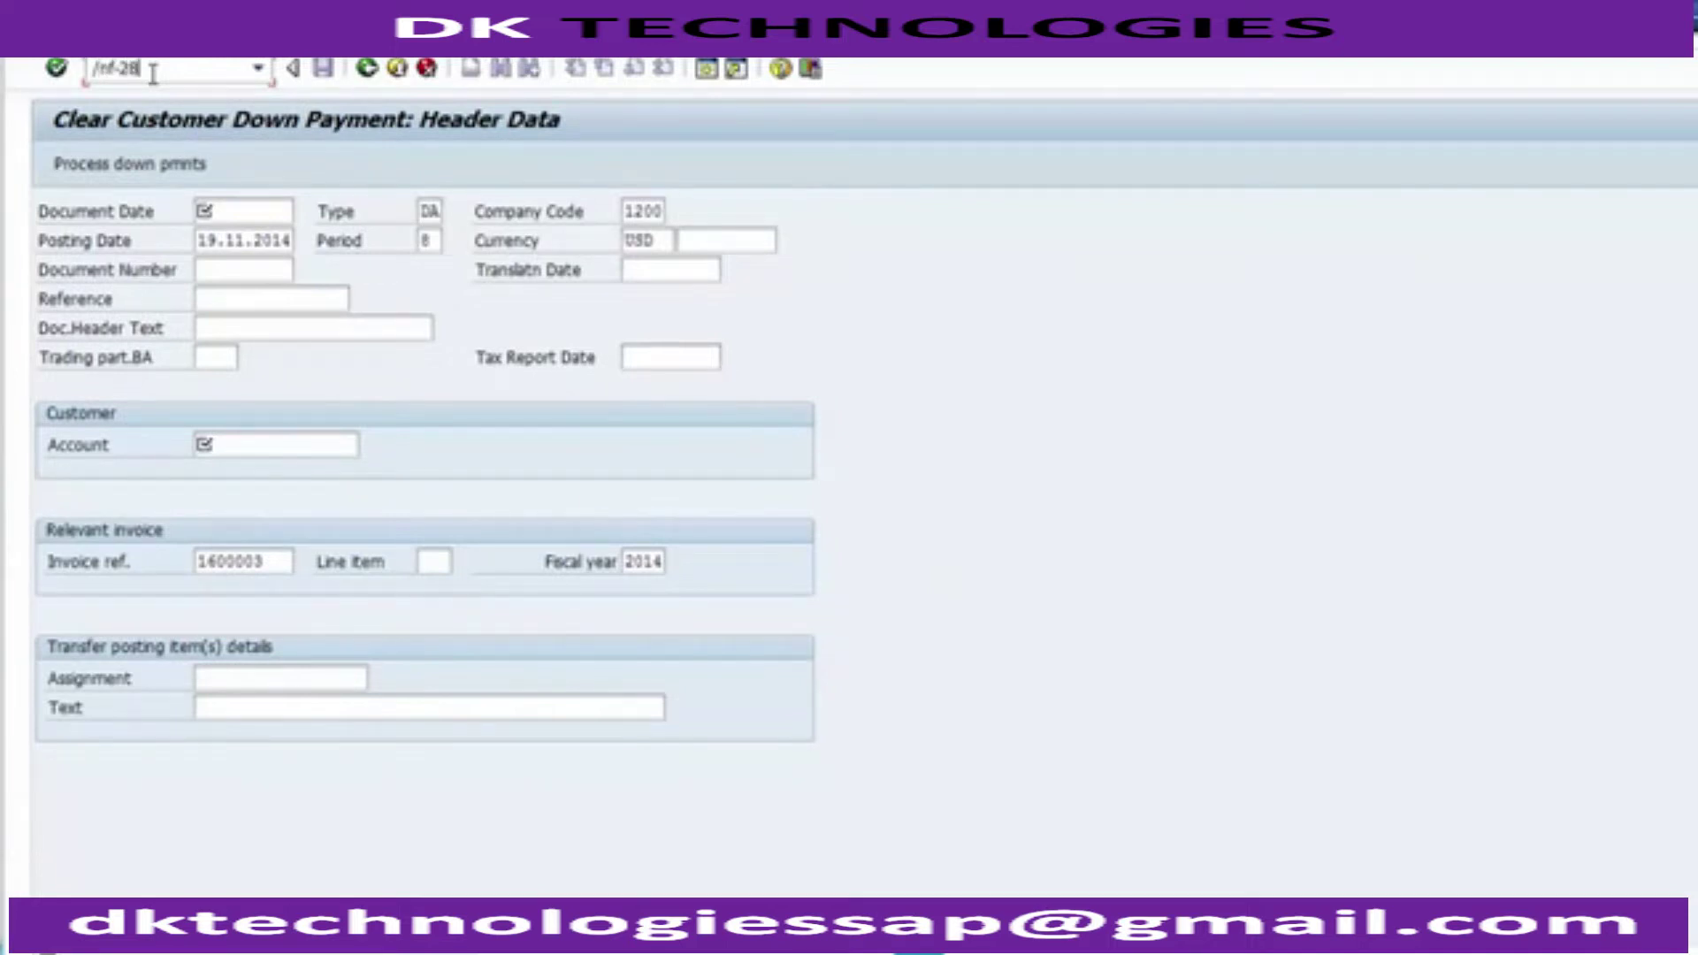
key(Return)
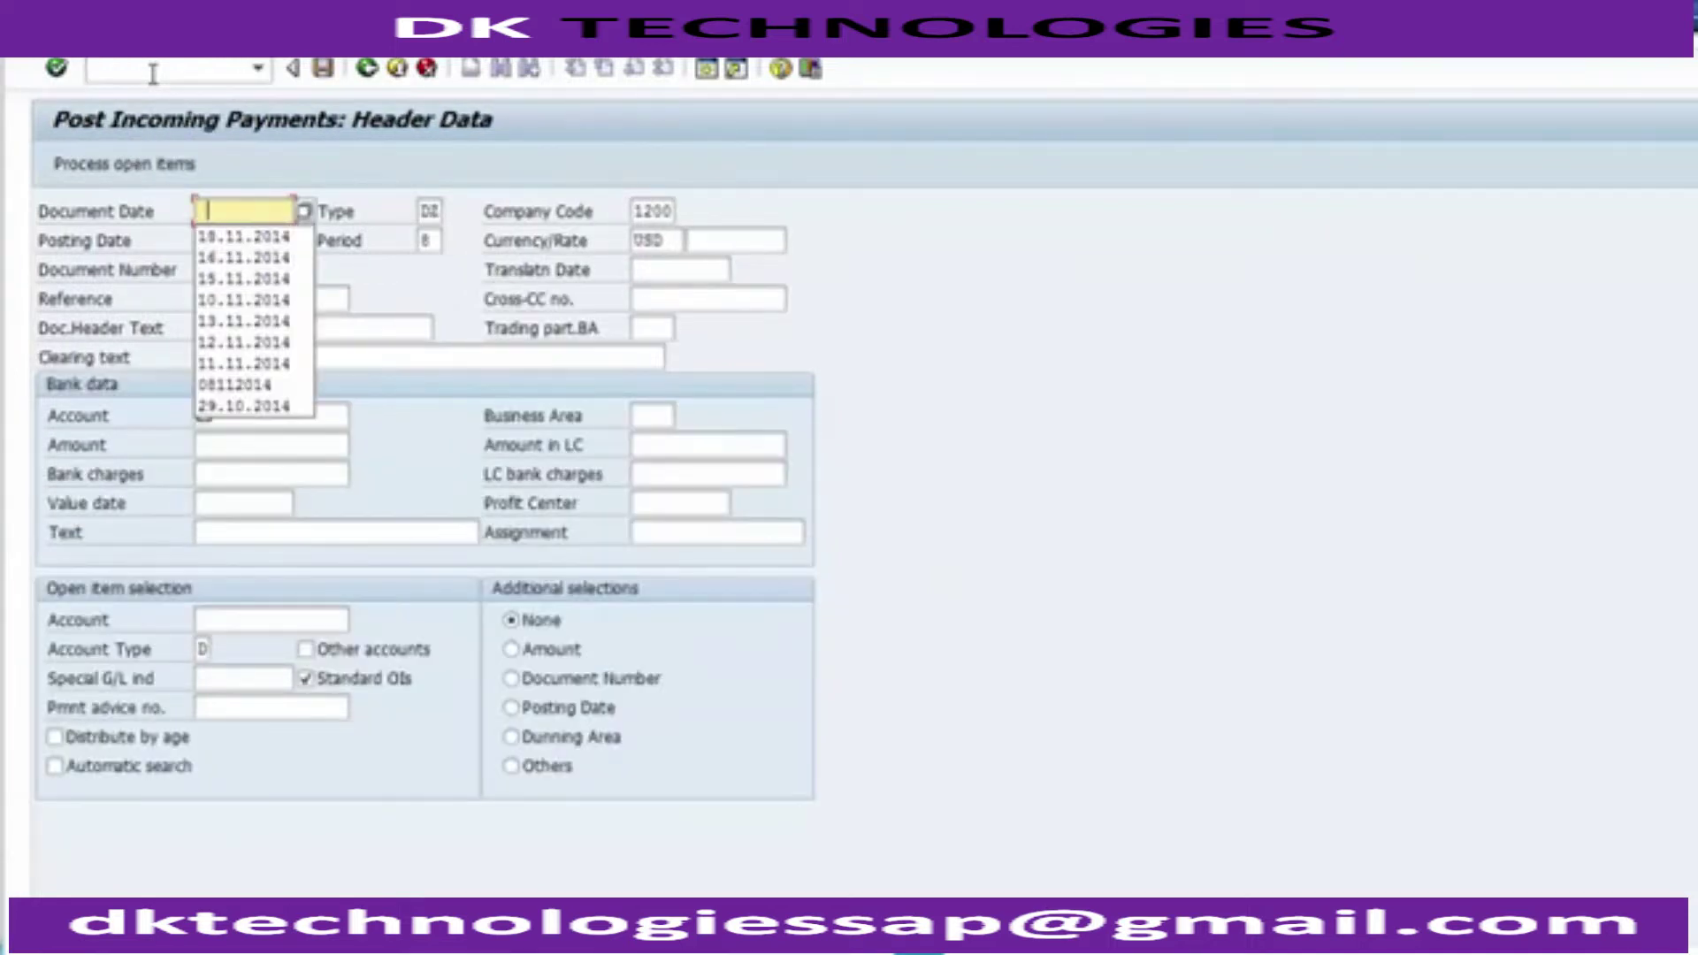
Set the document date of the incoming payment to 19.11.2014, keeping the other header defaults
key(Return)
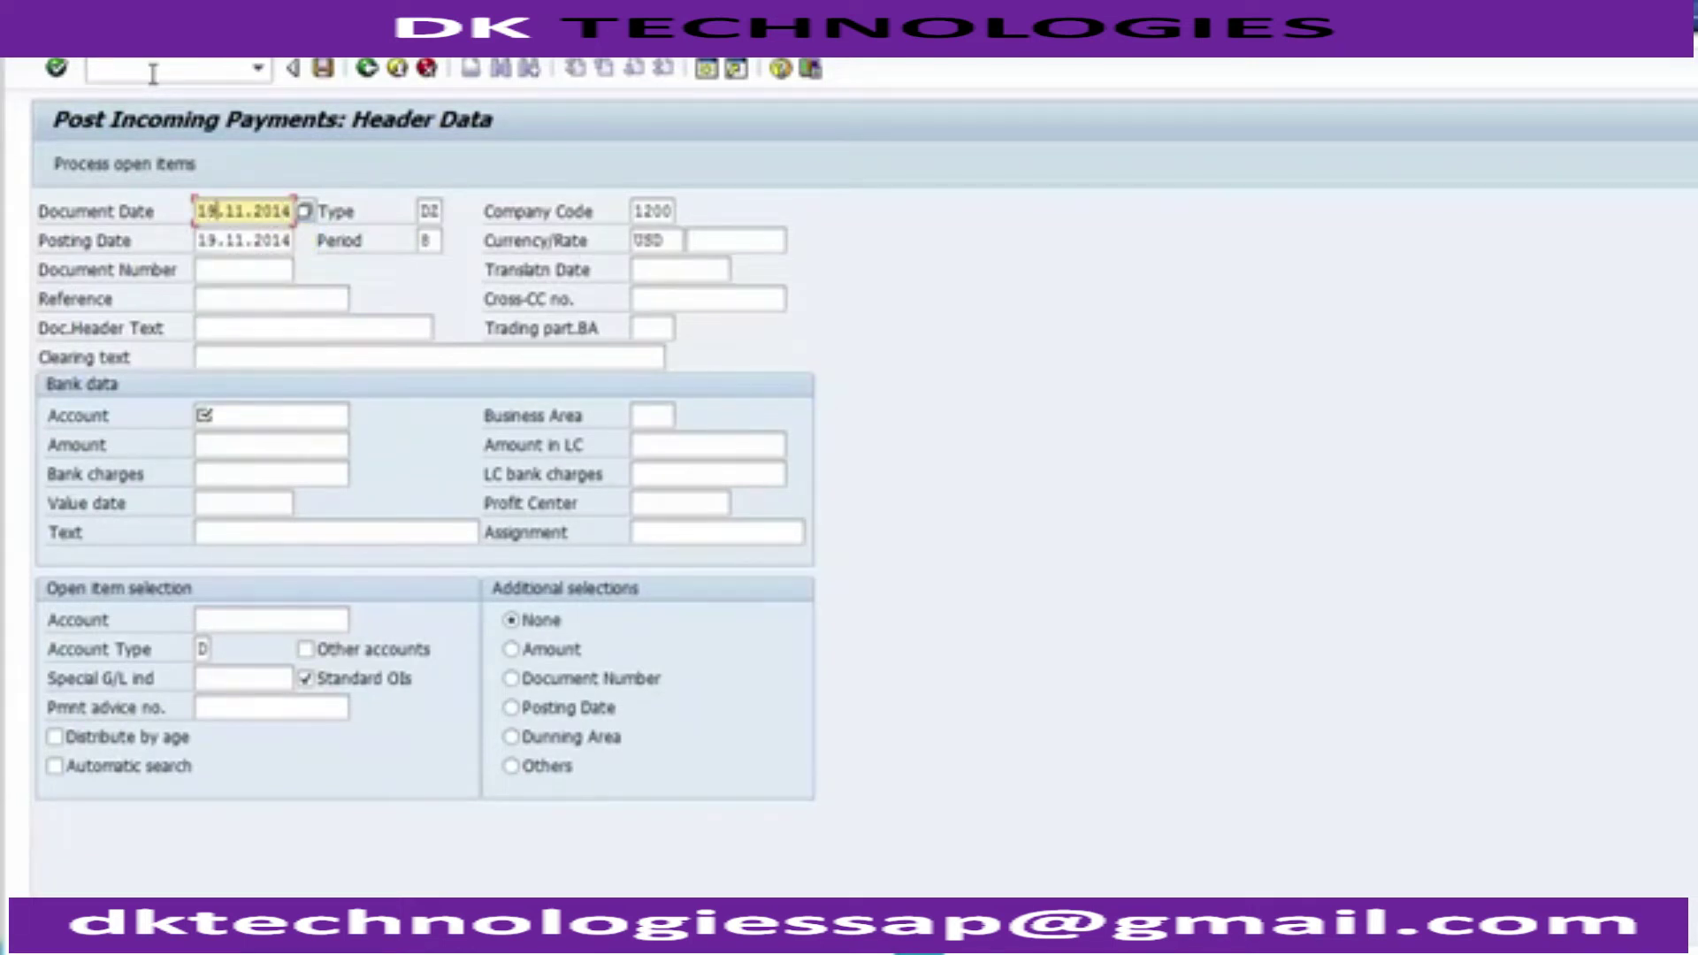
text(9)
key(Tab)
key(Tab)
key(Tab)
key(Tab)
key(Tab)
key(Tab)
key(Tab)
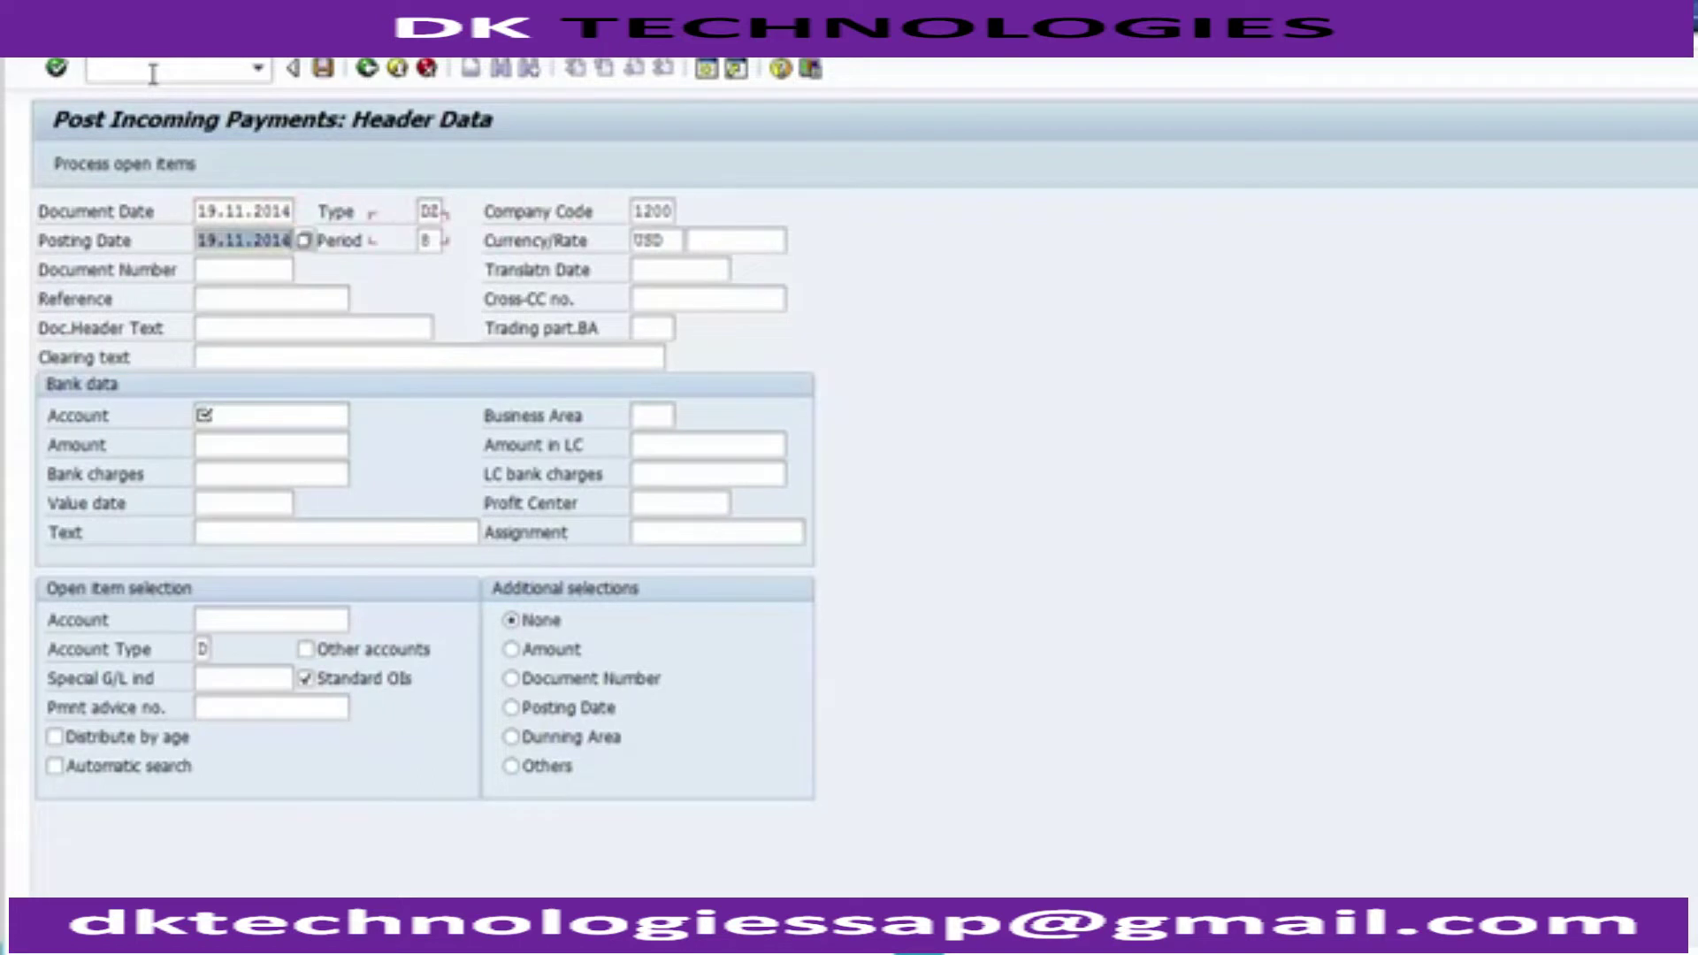
Fill in the bank data with the bank account, business area 1210 and amount 15000
key(Down)
key(Return)
key(Tab)
key(Down)
key(Return)
key(Tab)
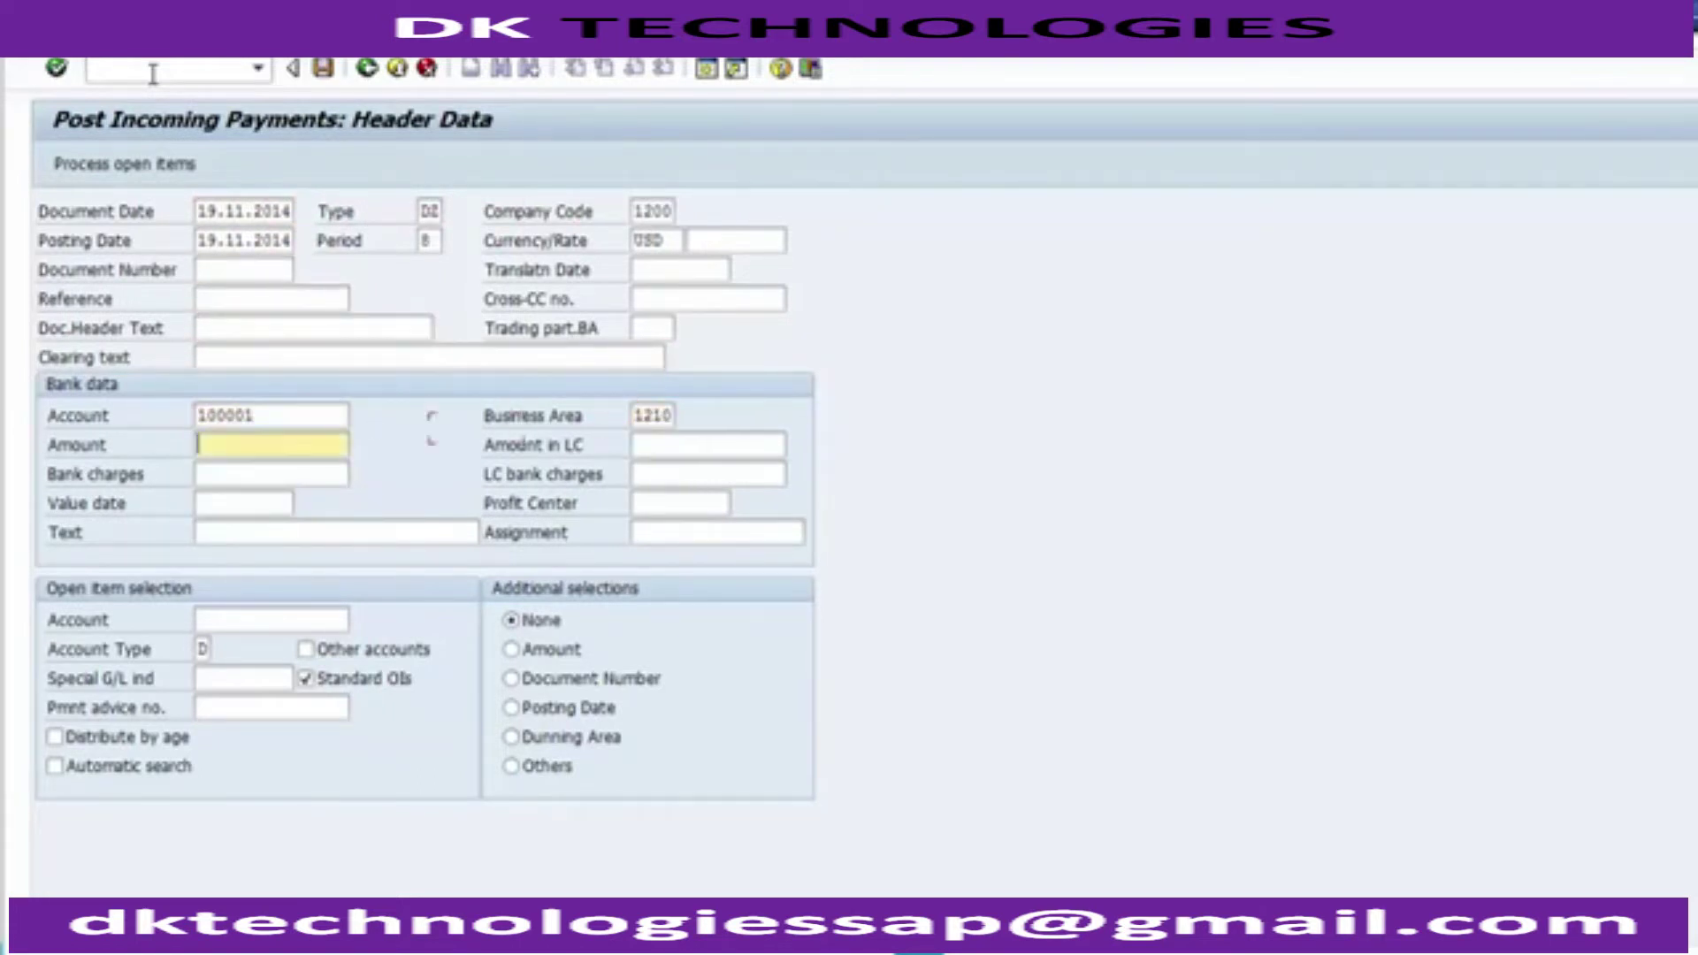
key(Down)
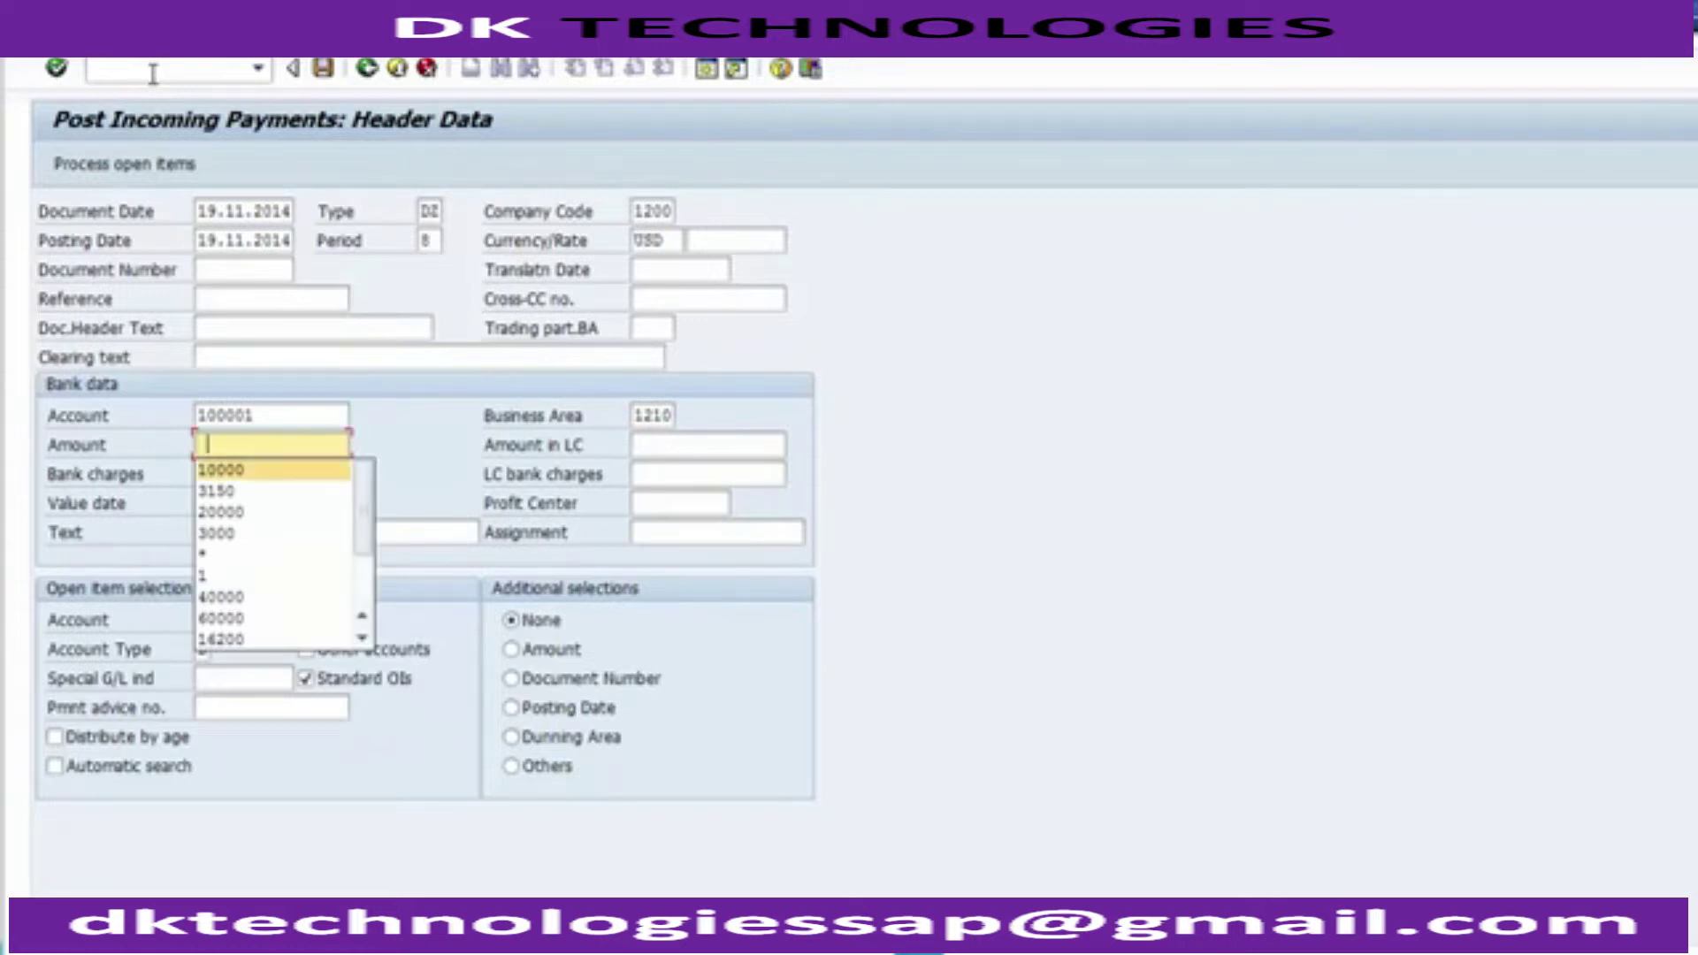
key(Up)
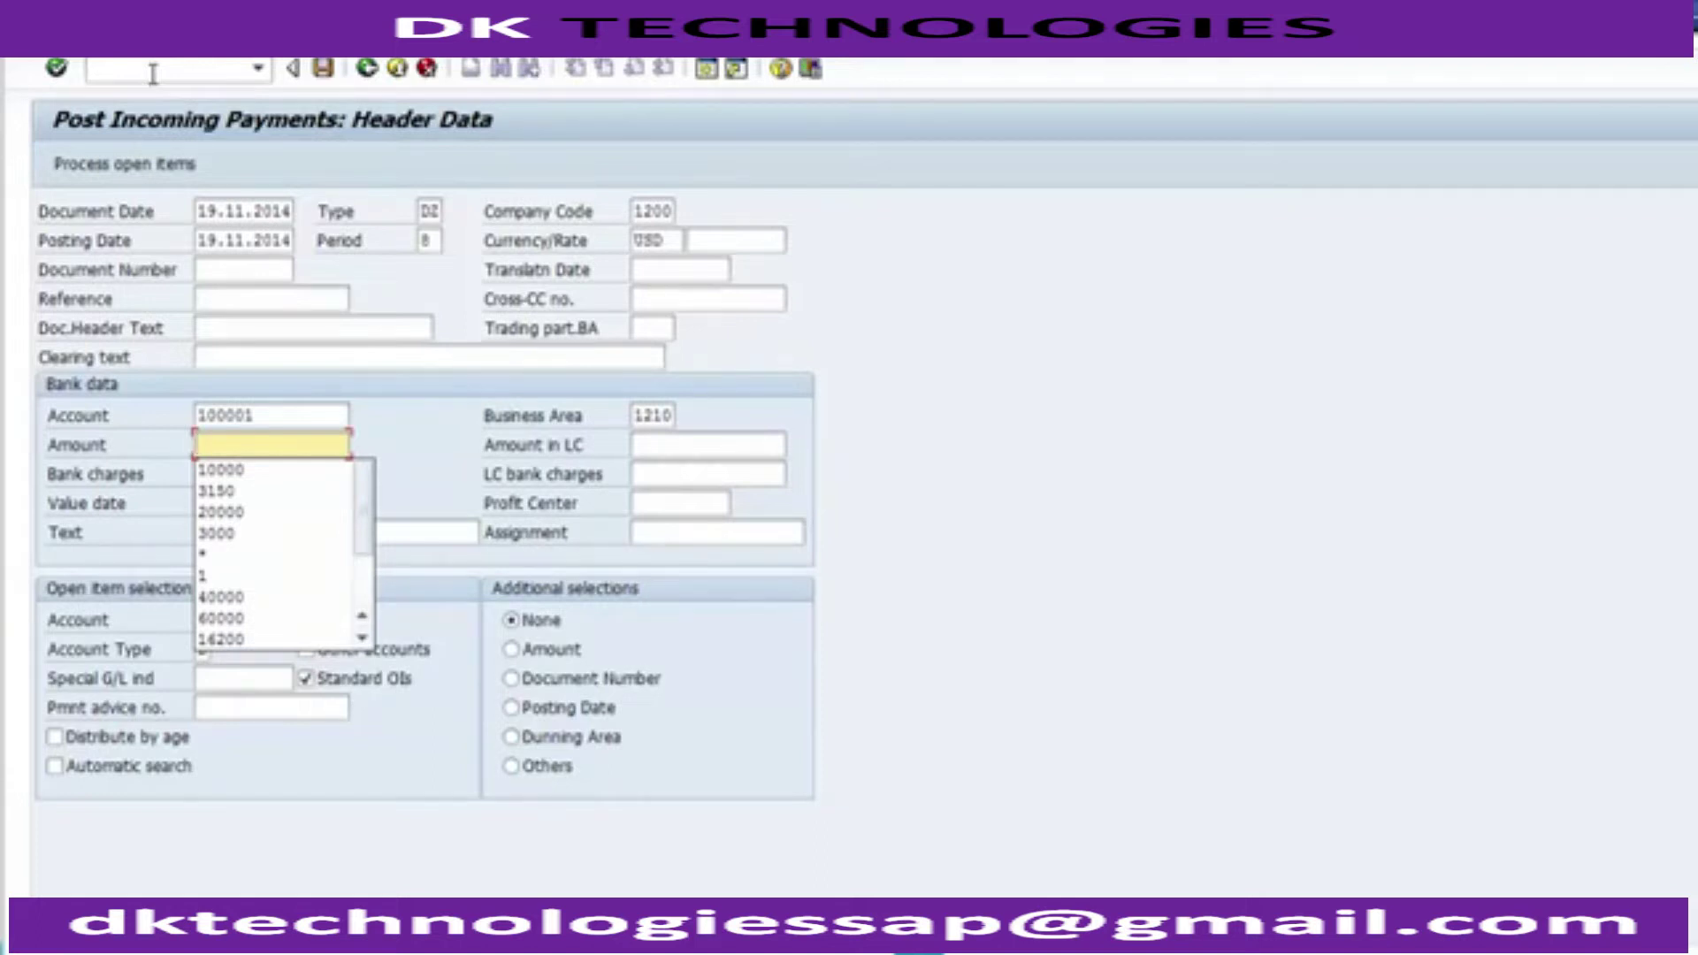
text(15000)
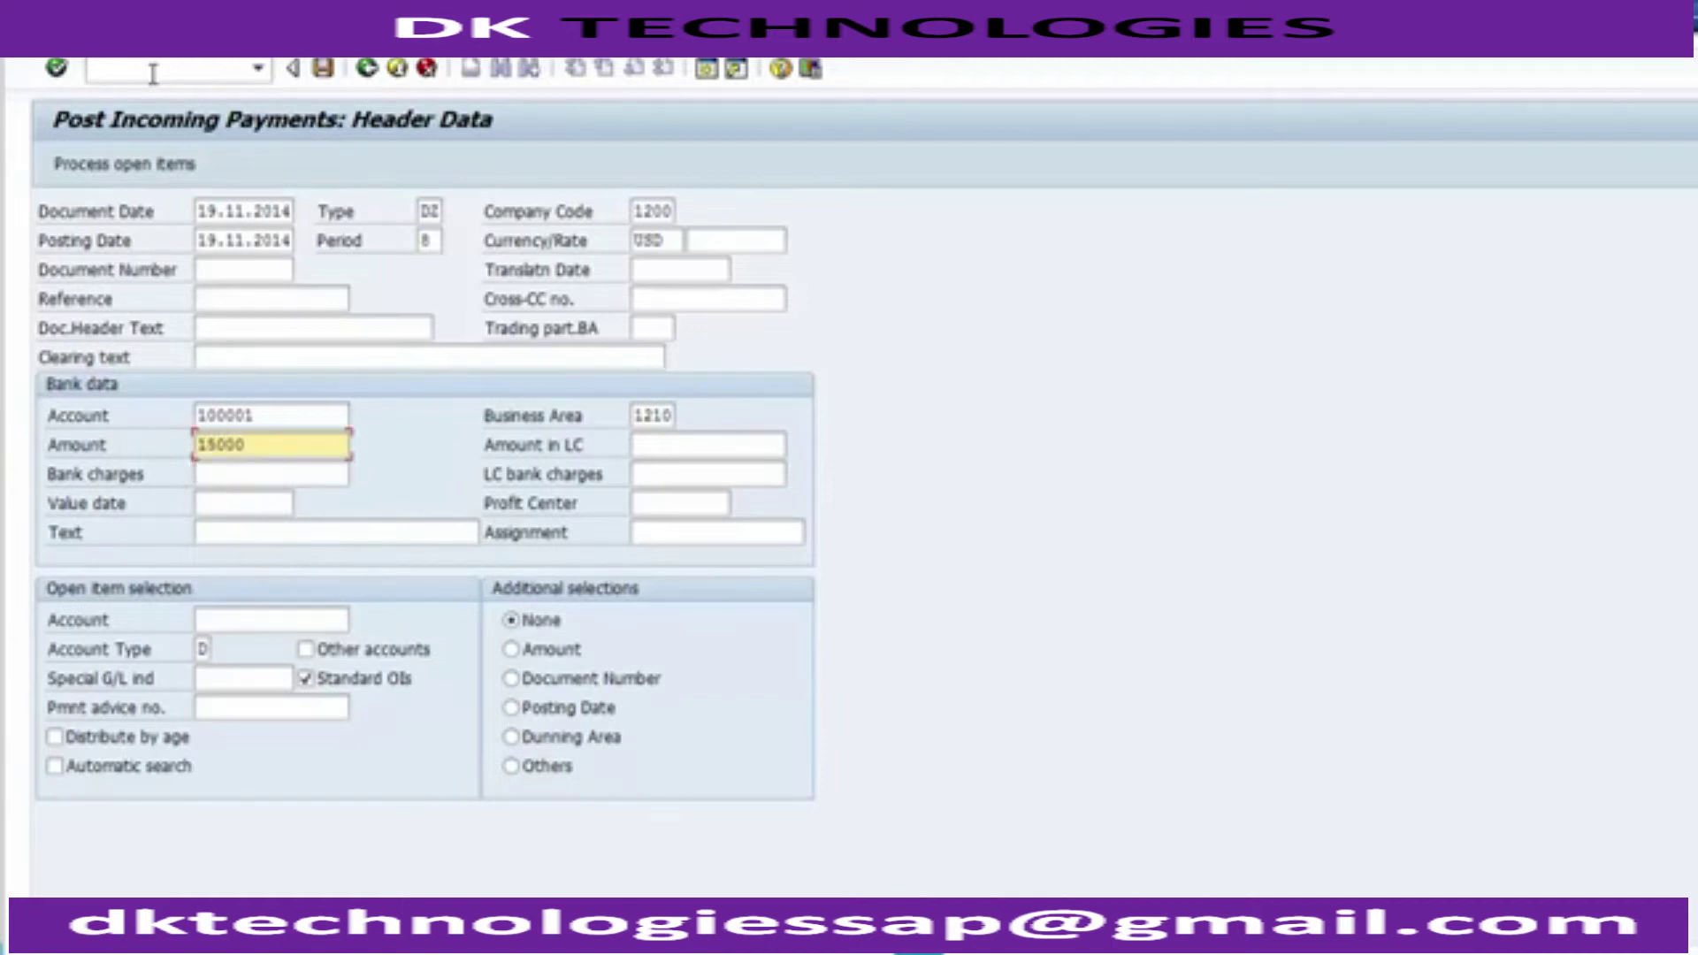
Set the value date in the bank data to 19.11.2014
key(Tab)
key(Tab)
key(Down)
key(Return)
key(Home)
key(Right)
key(Delete)
text(9)
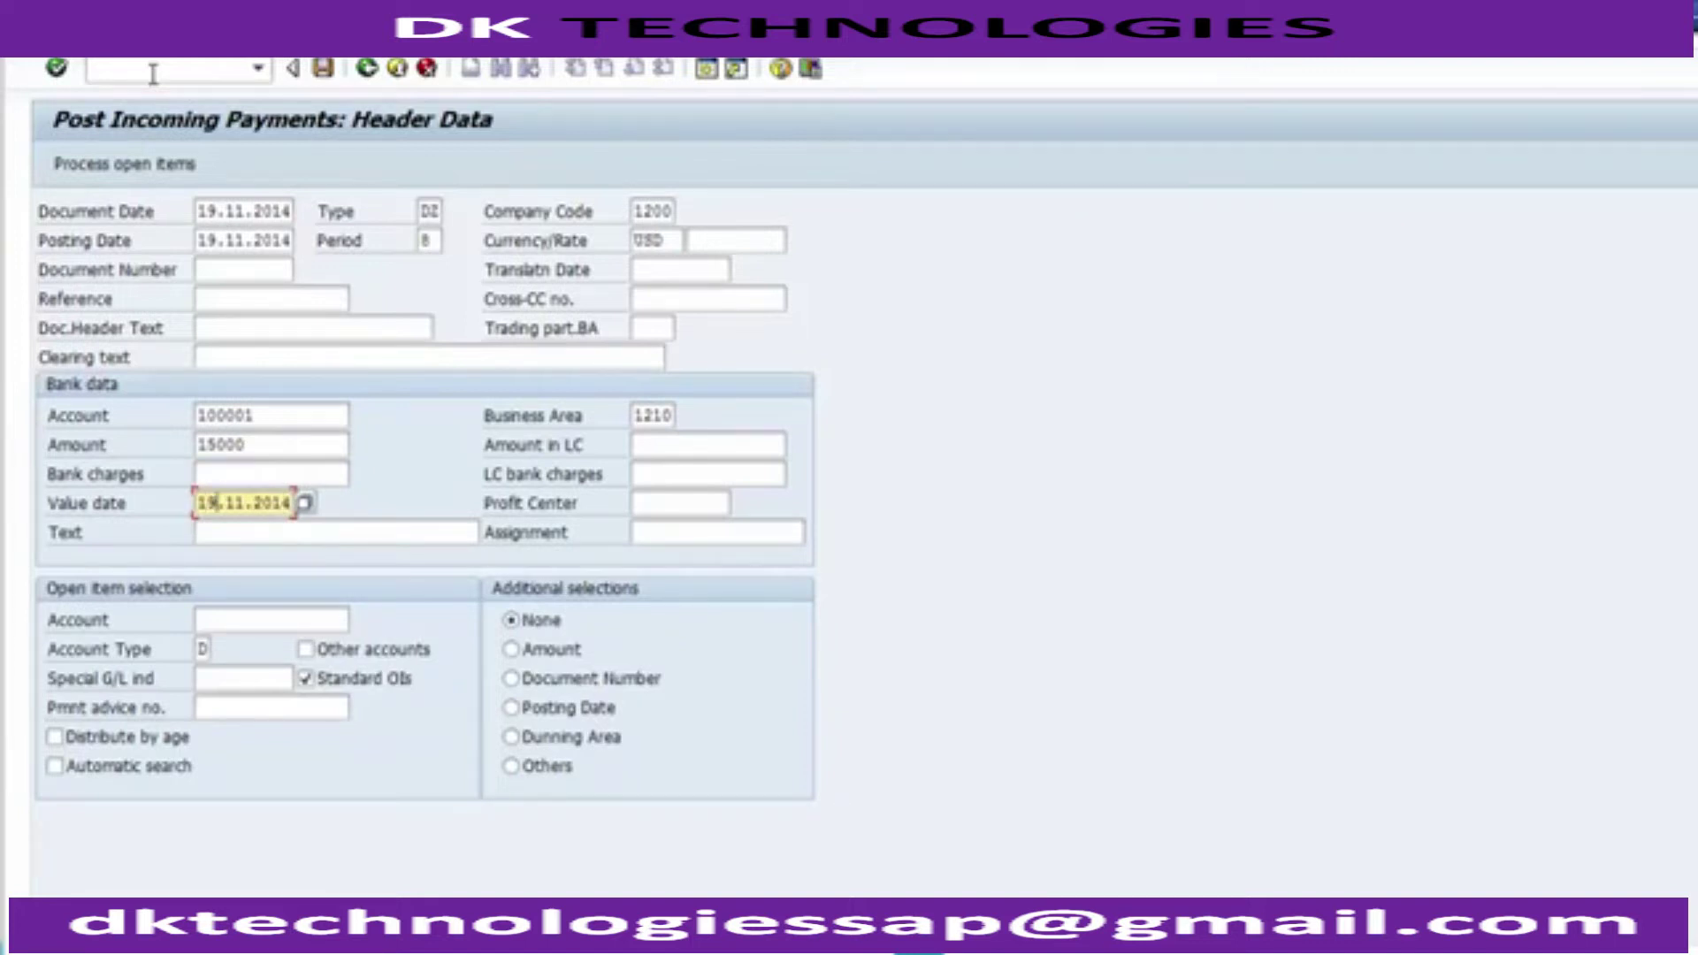
Set the bank data text to the previously used entry "Final payment"
key(Tab)
key(Down)
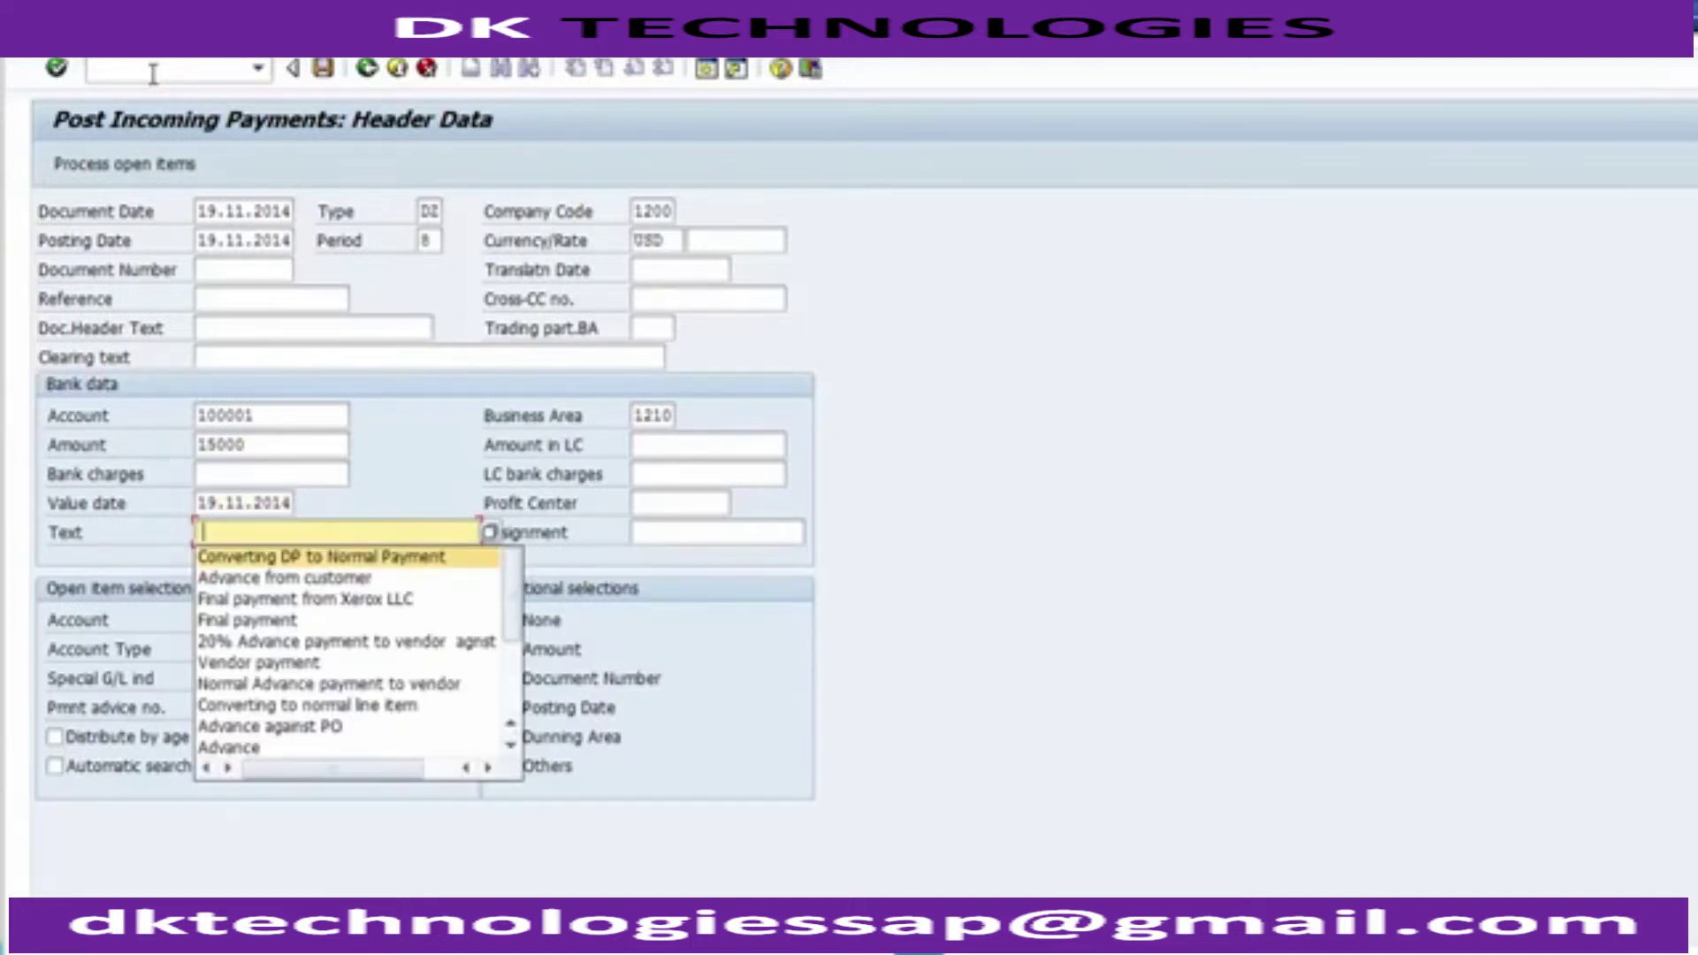
key(Down)
key(Down)
key(Down)
key(Down)
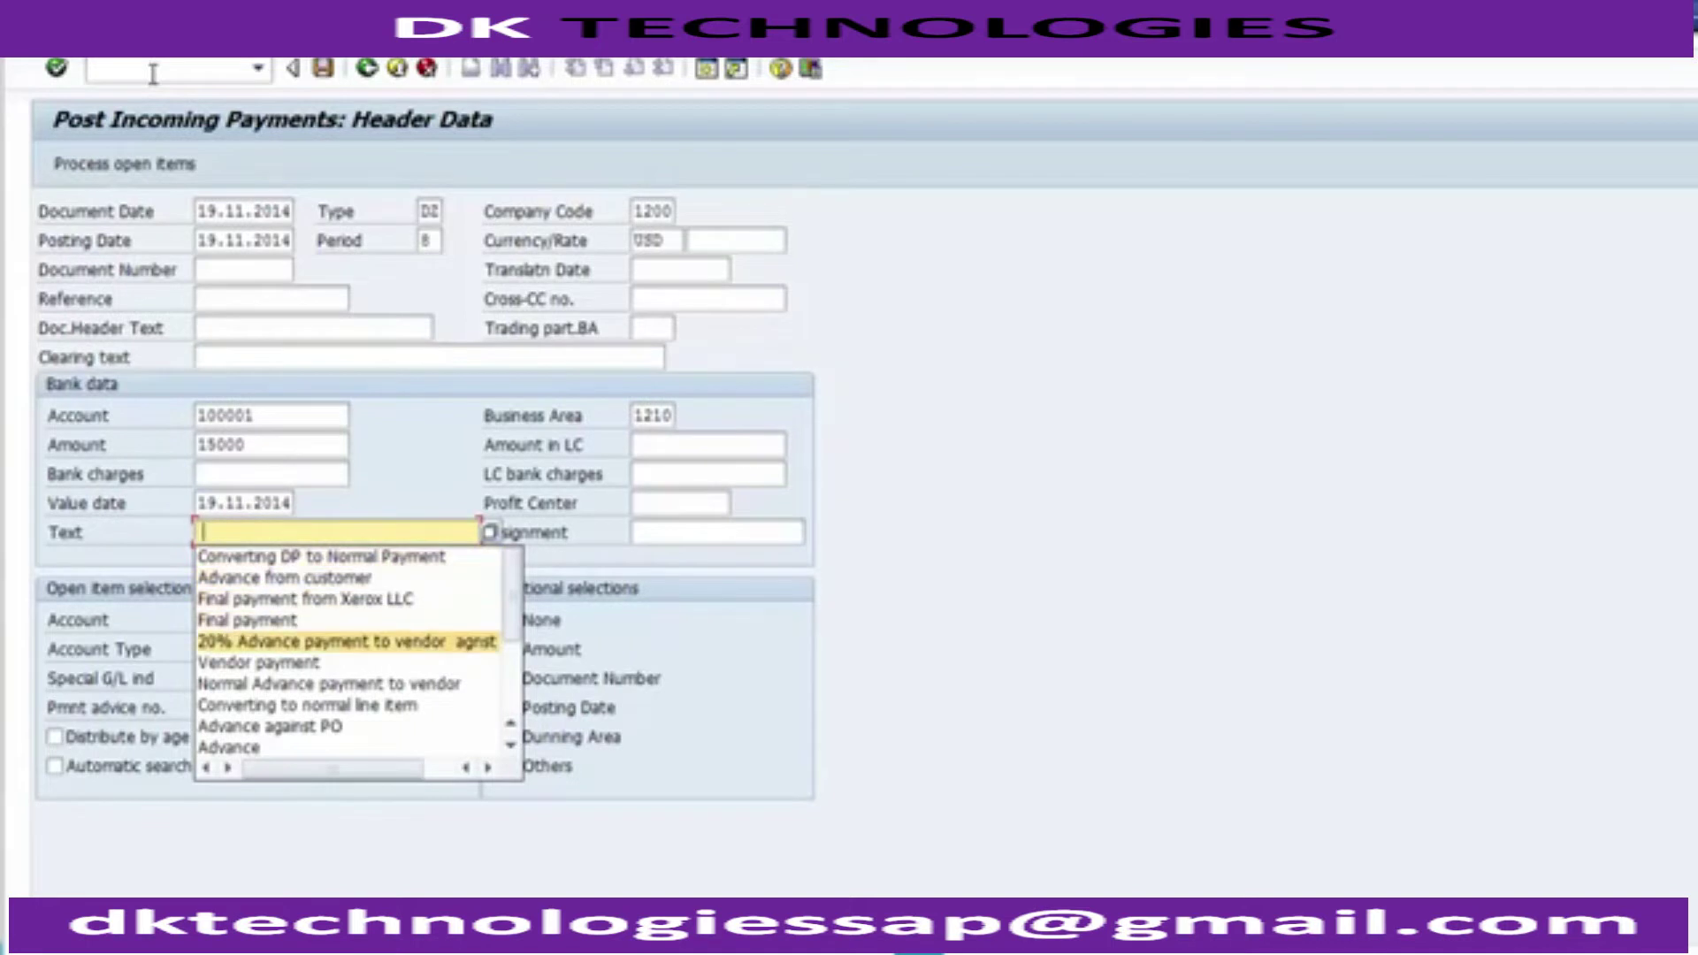
key(Up)
key(Return)
key(Tab)
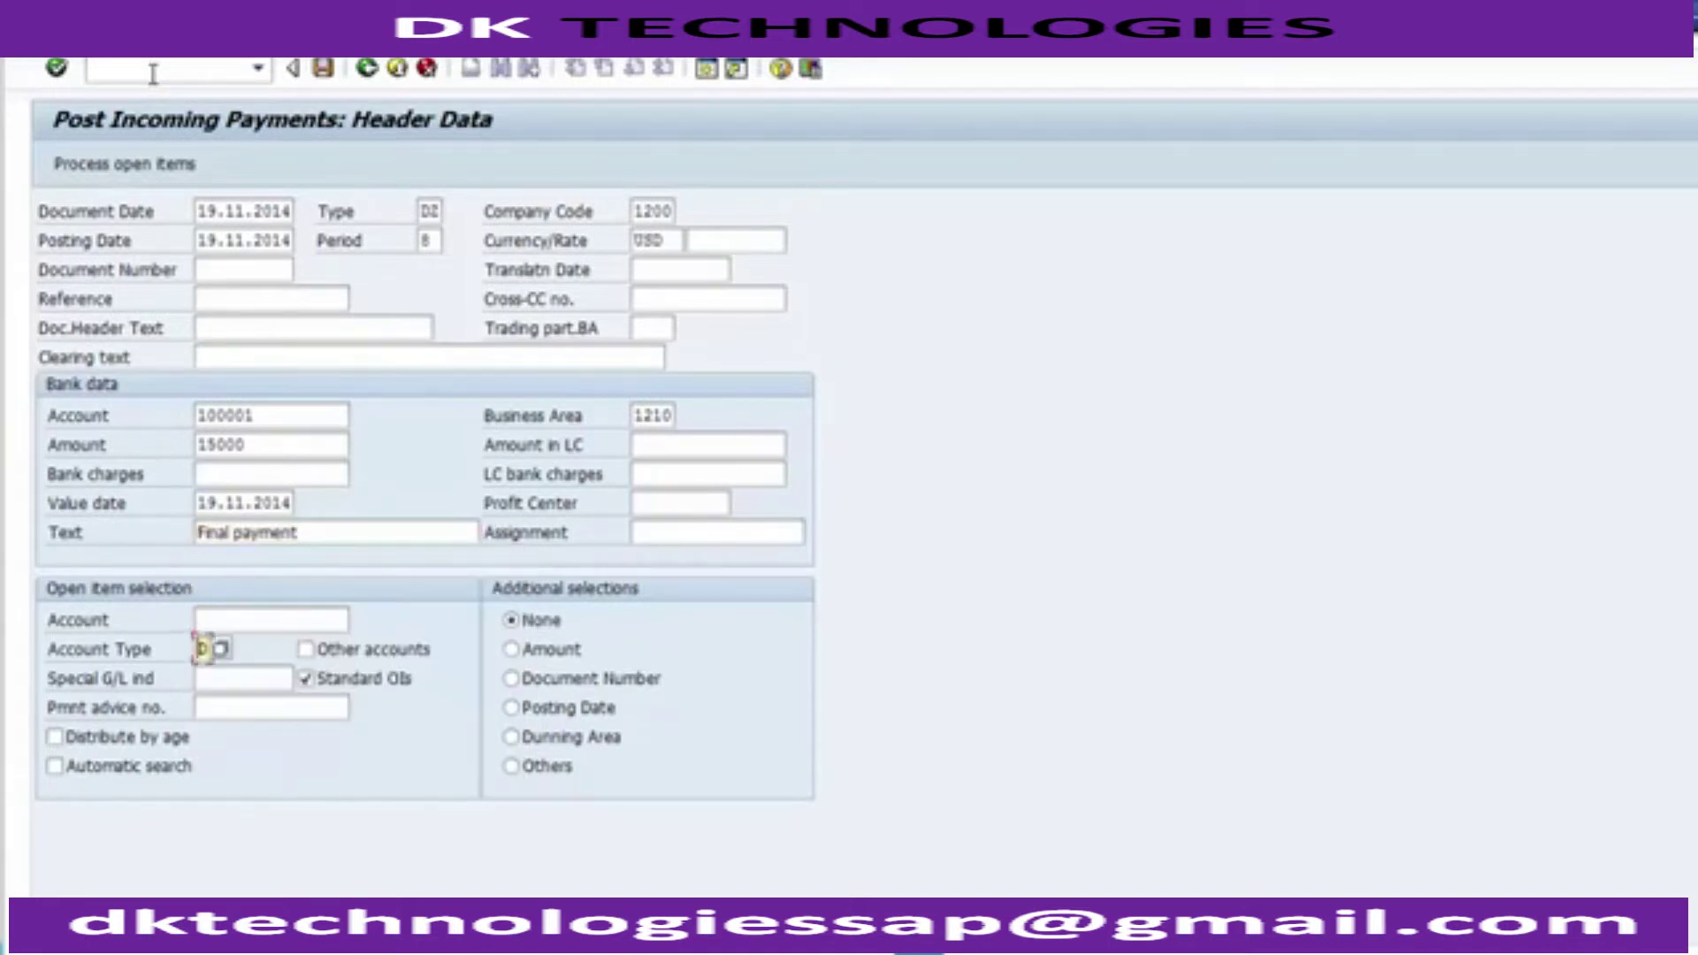
Enter the customer's account for open item selection, process its open items and compare the assigned amount with the amount entered
key(Down)
key(Return)
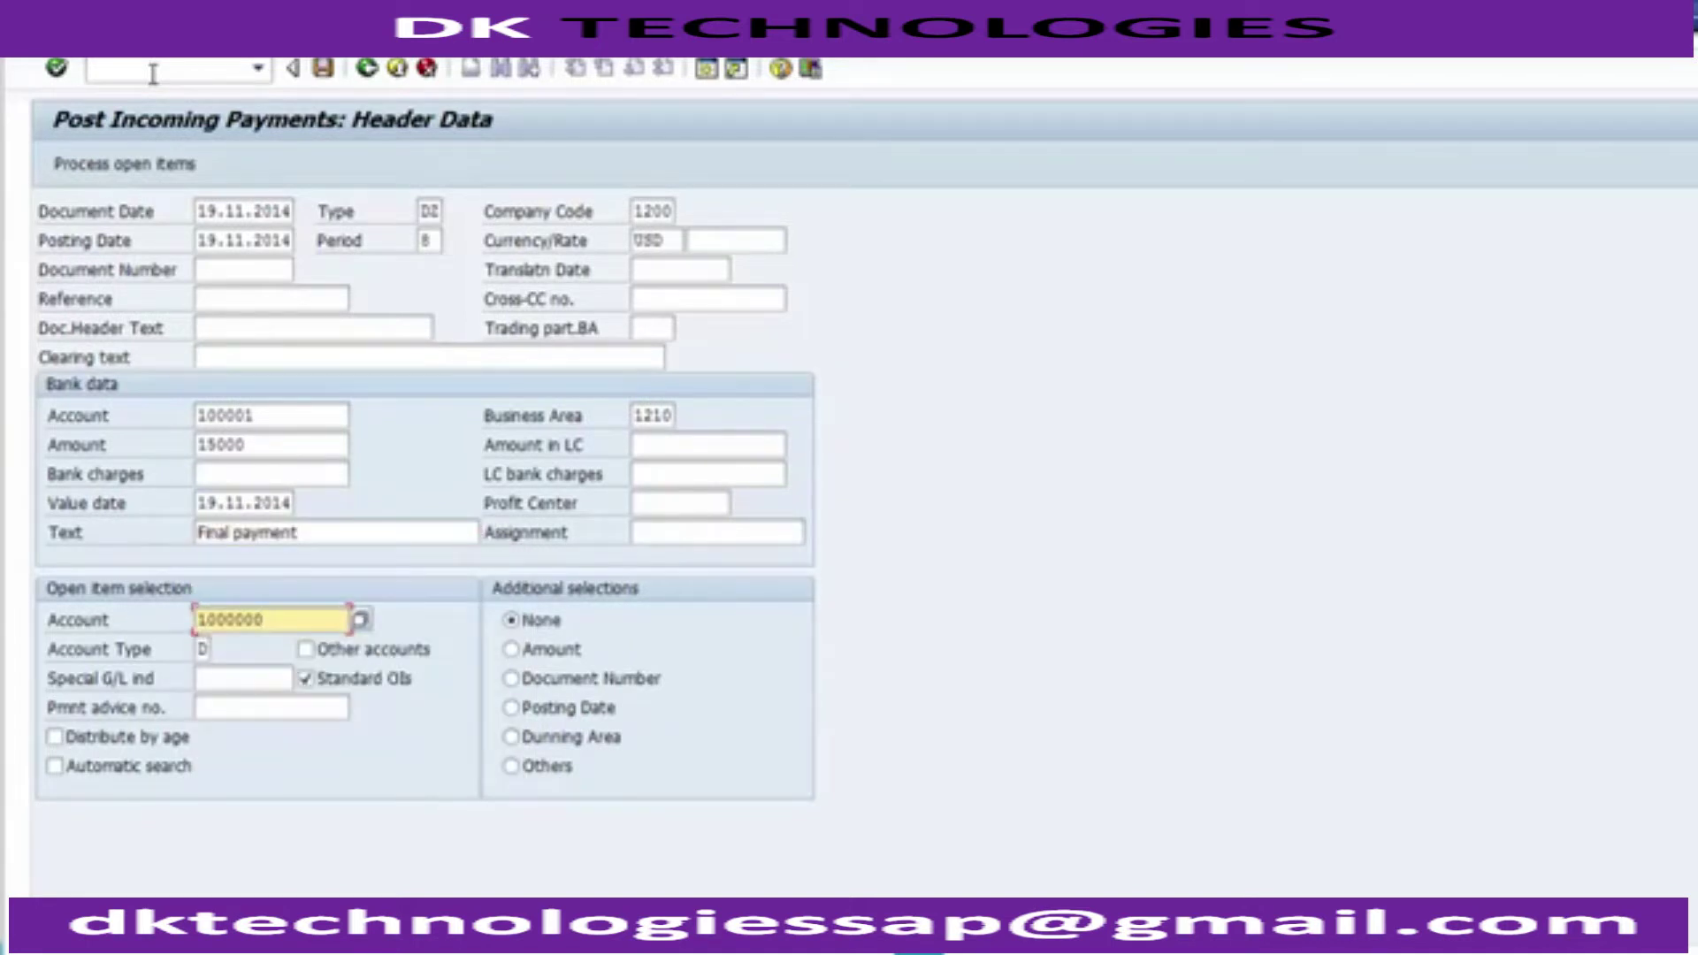
click(145, 174)
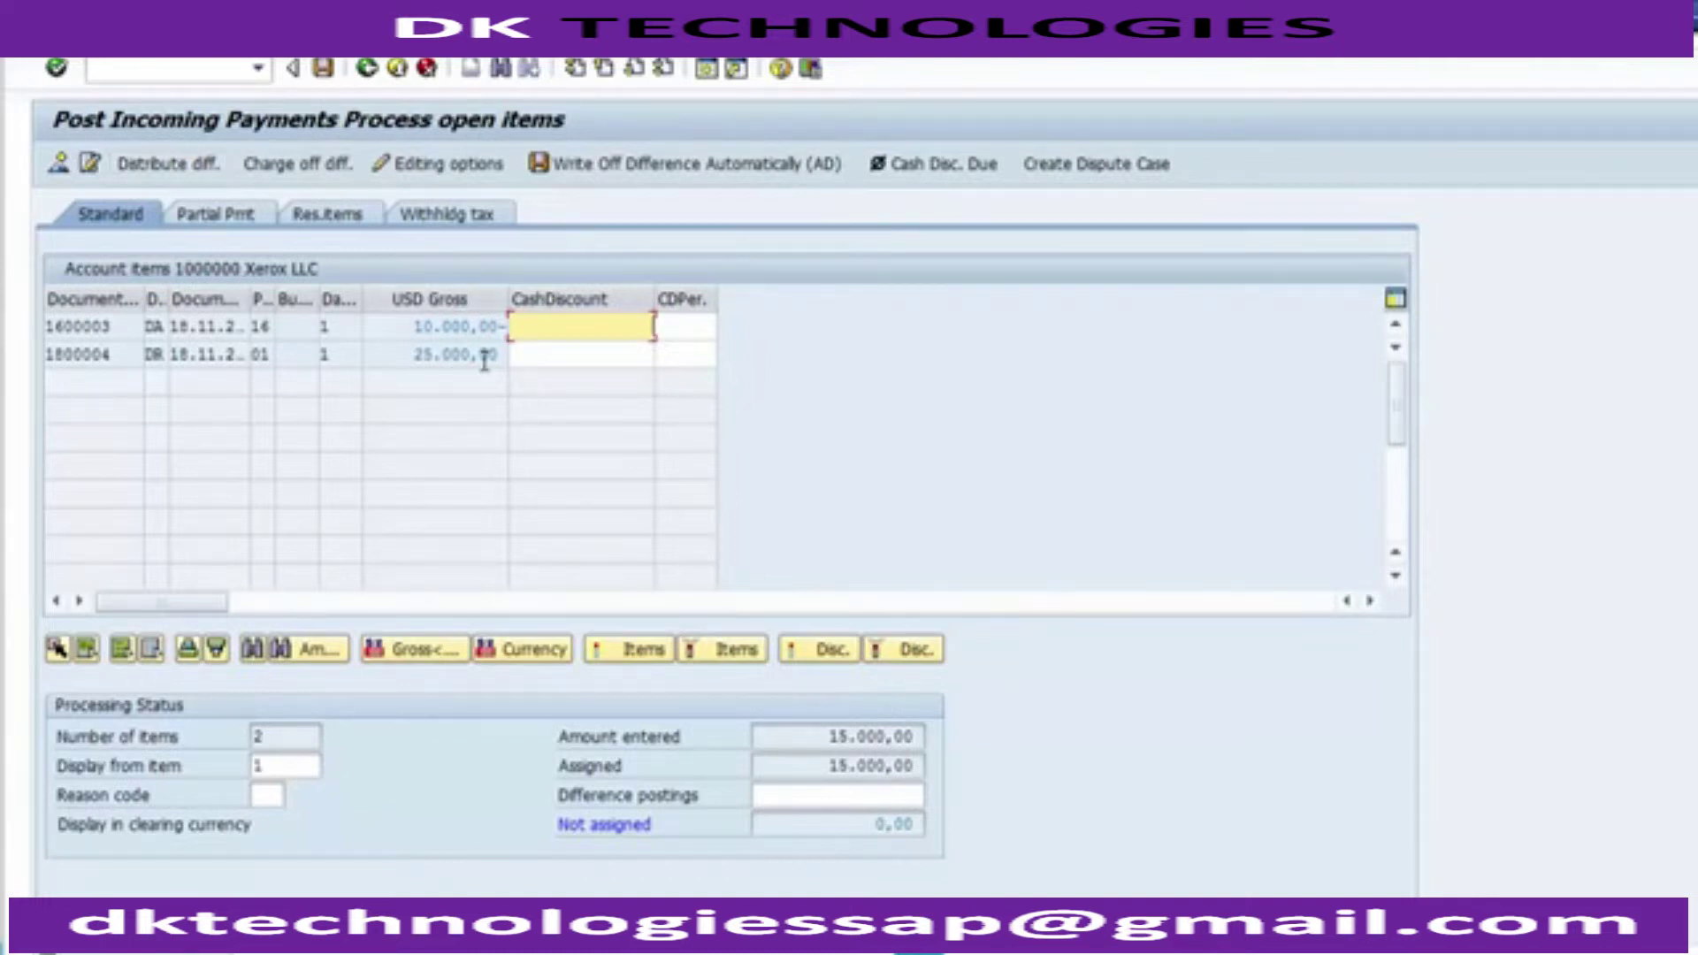
drag(829, 766, 920, 767)
drag(826, 739, 925, 737)
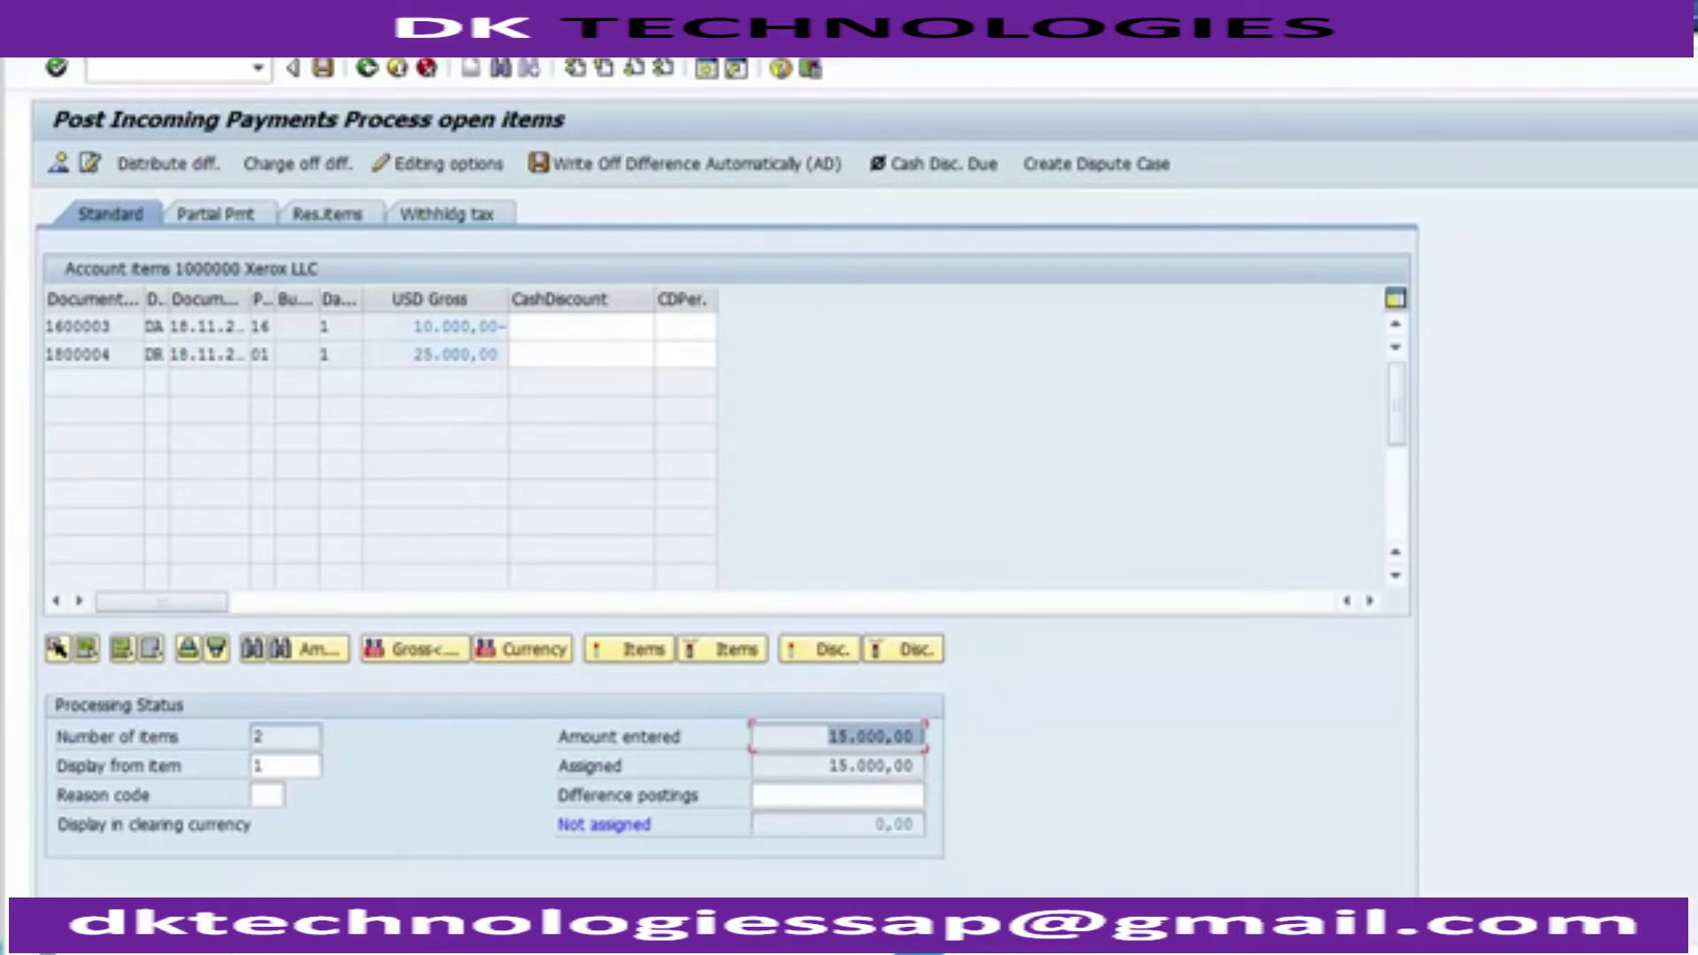
Simulate the incoming payment document and post it
click(89, 40)
click(104, 92)
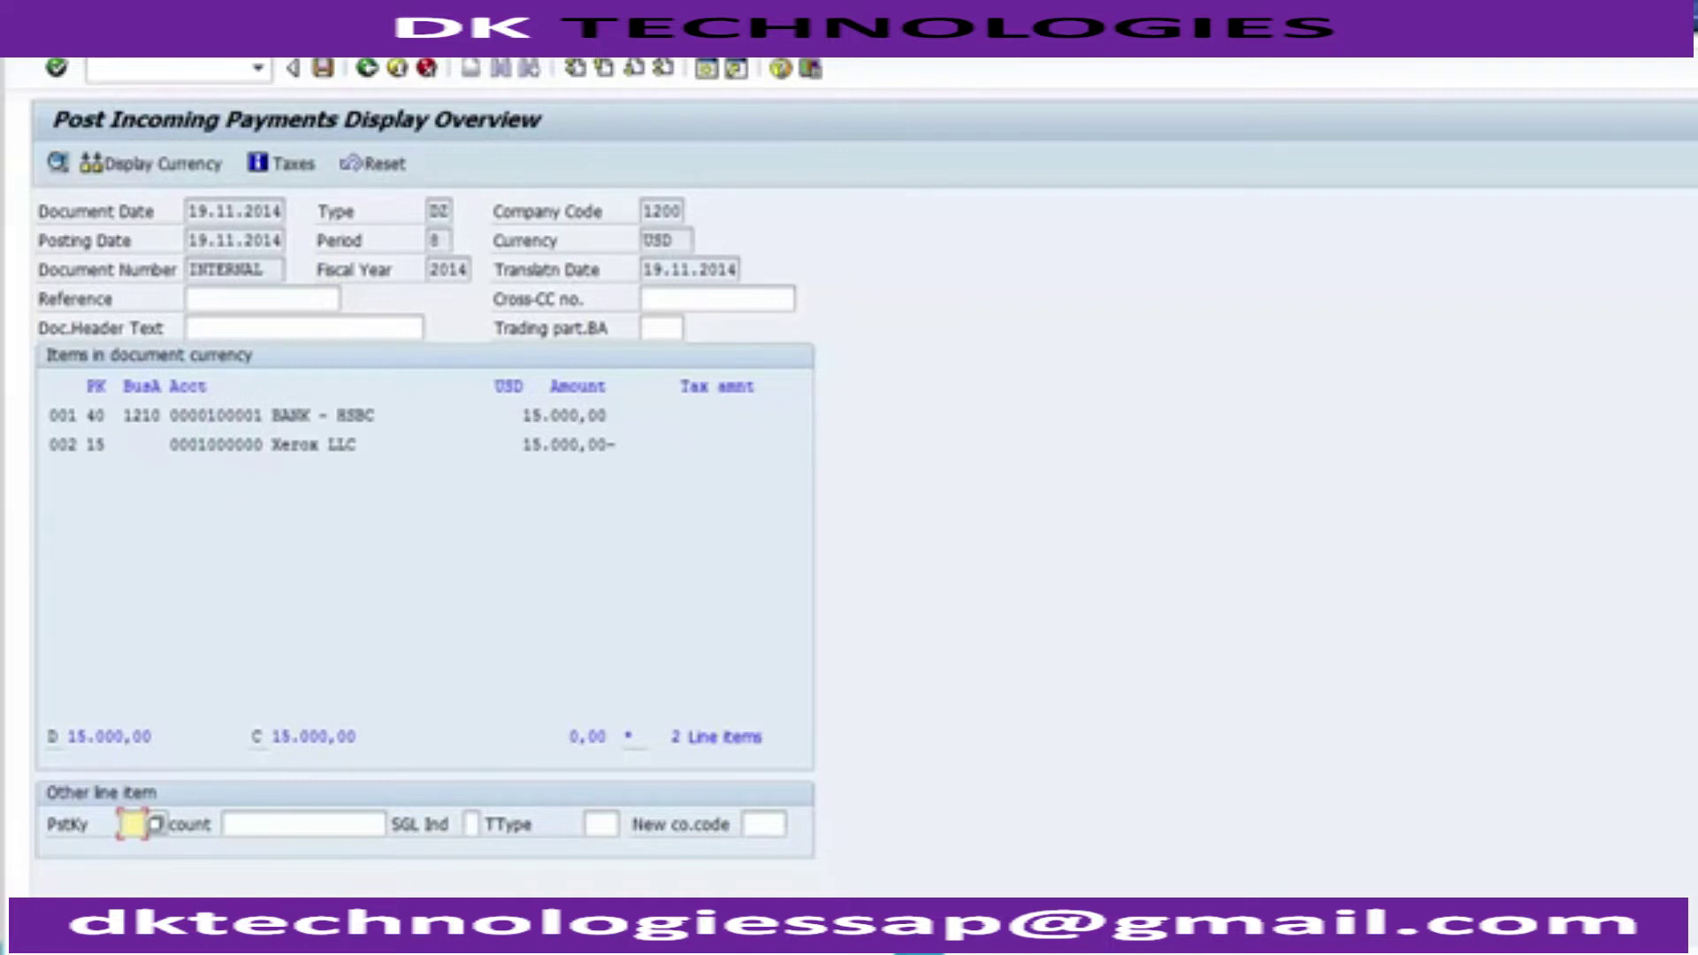
click(324, 71)
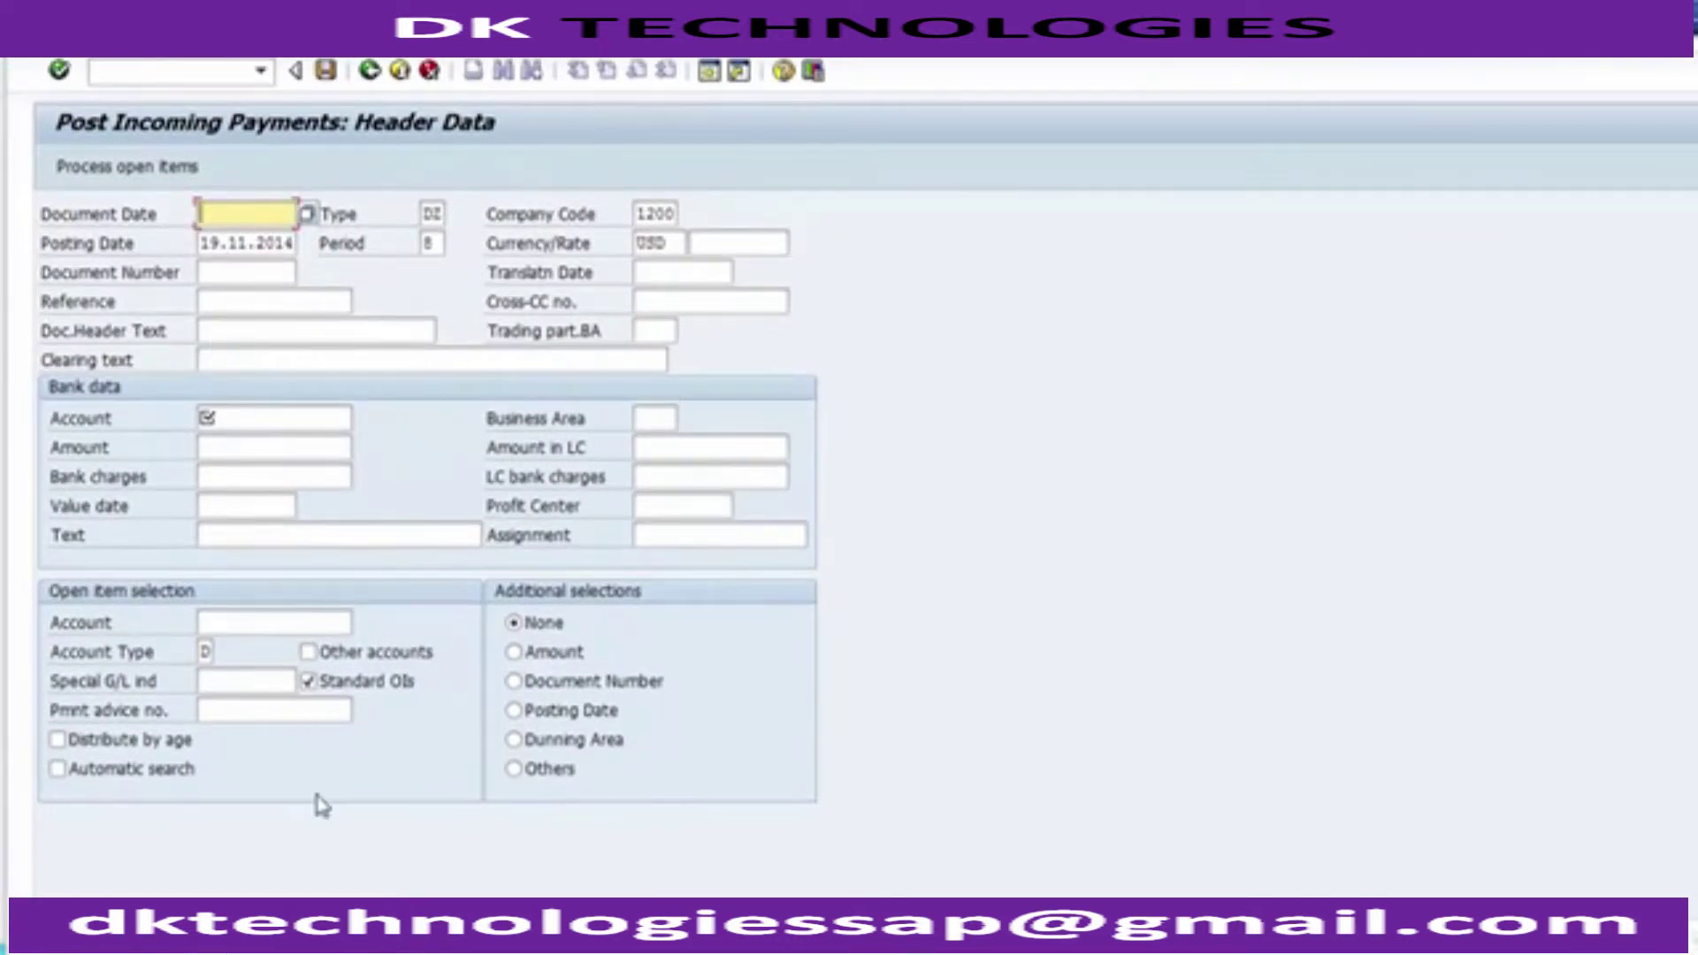
Switch to the Customer Line Item Display session and refresh the customer's list of open items
mouse_move(500, 939)
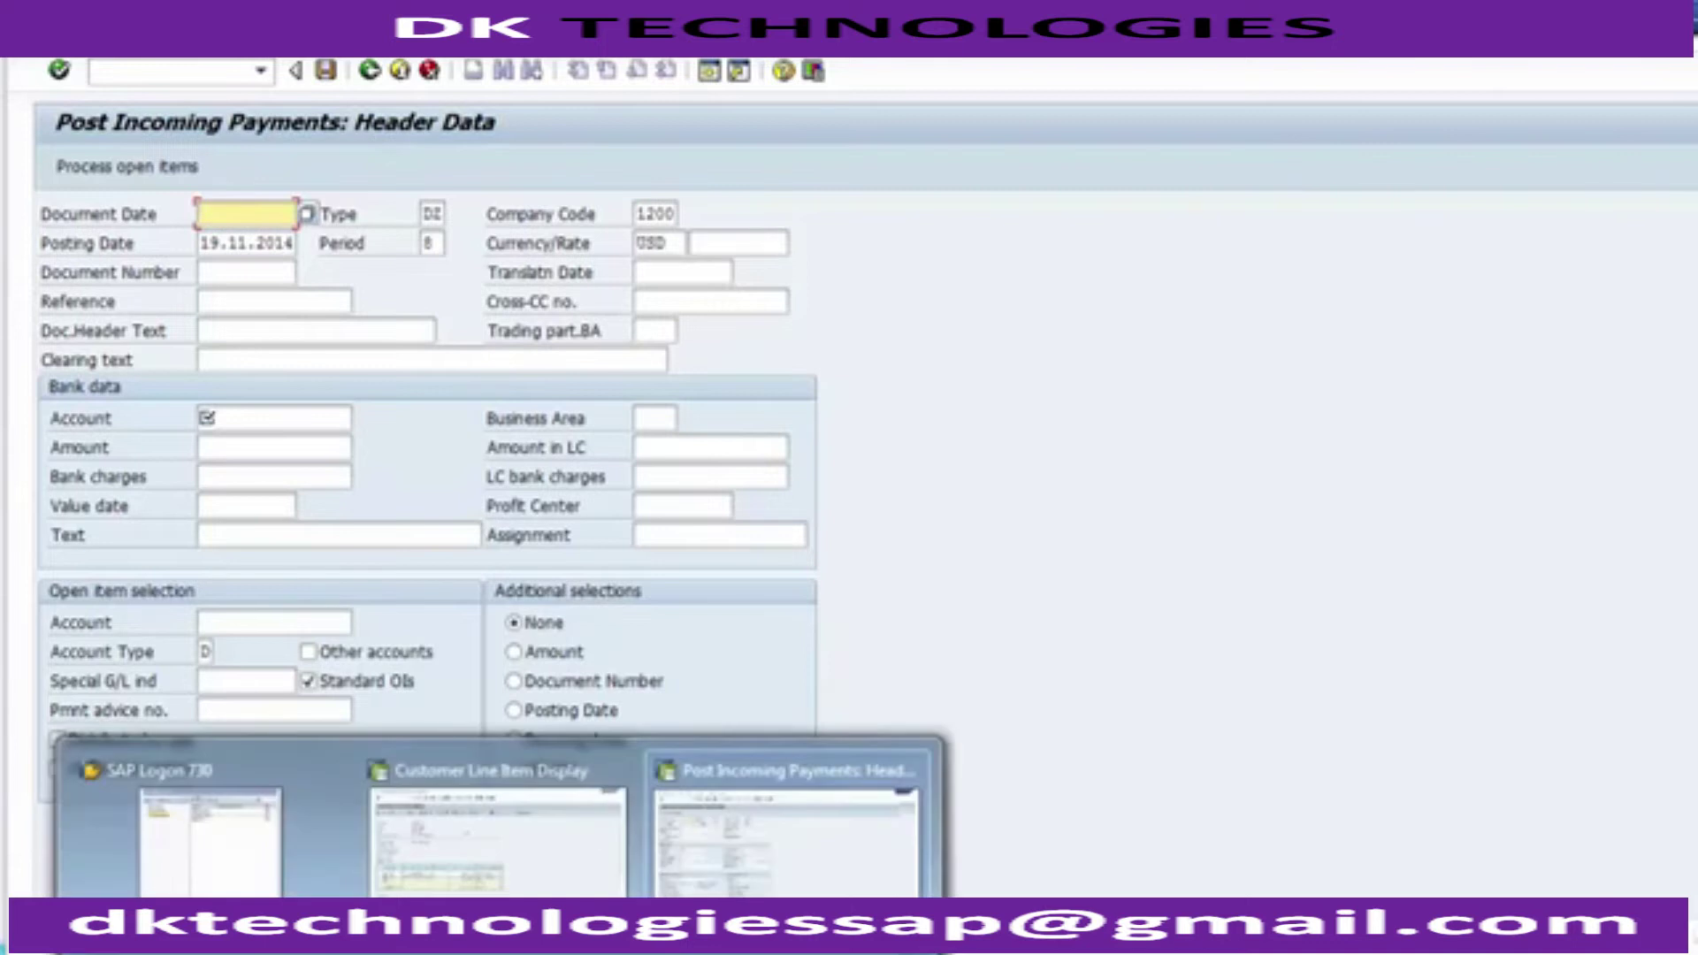
click(531, 827)
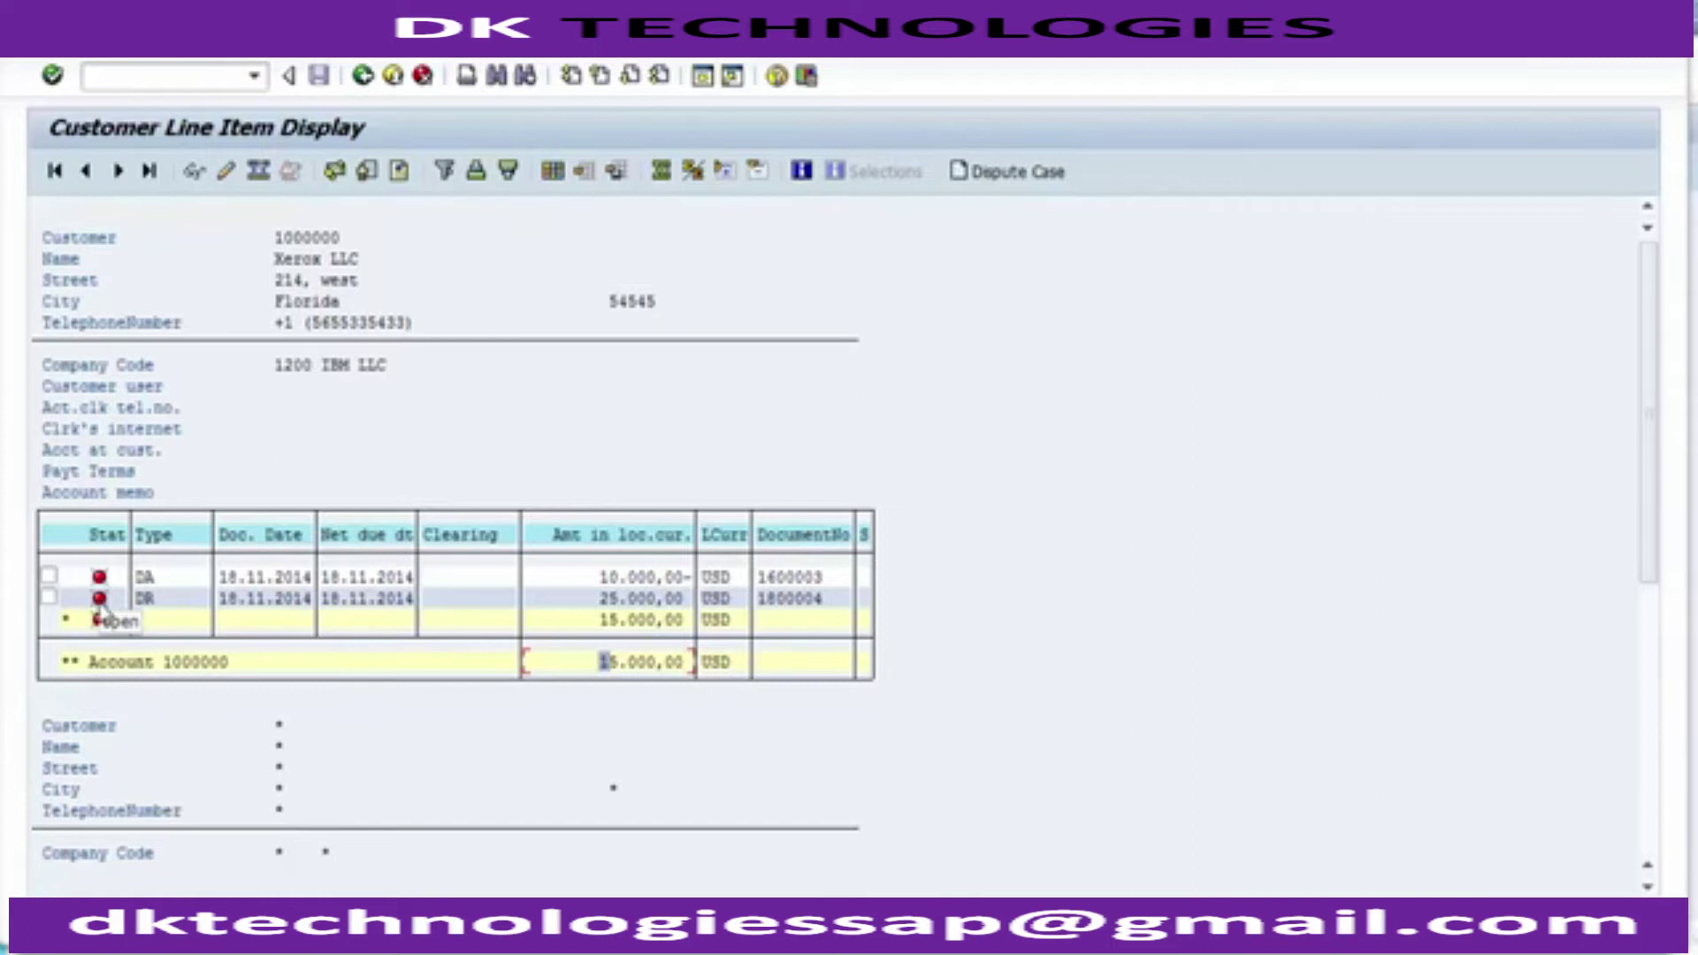
click(73, 57)
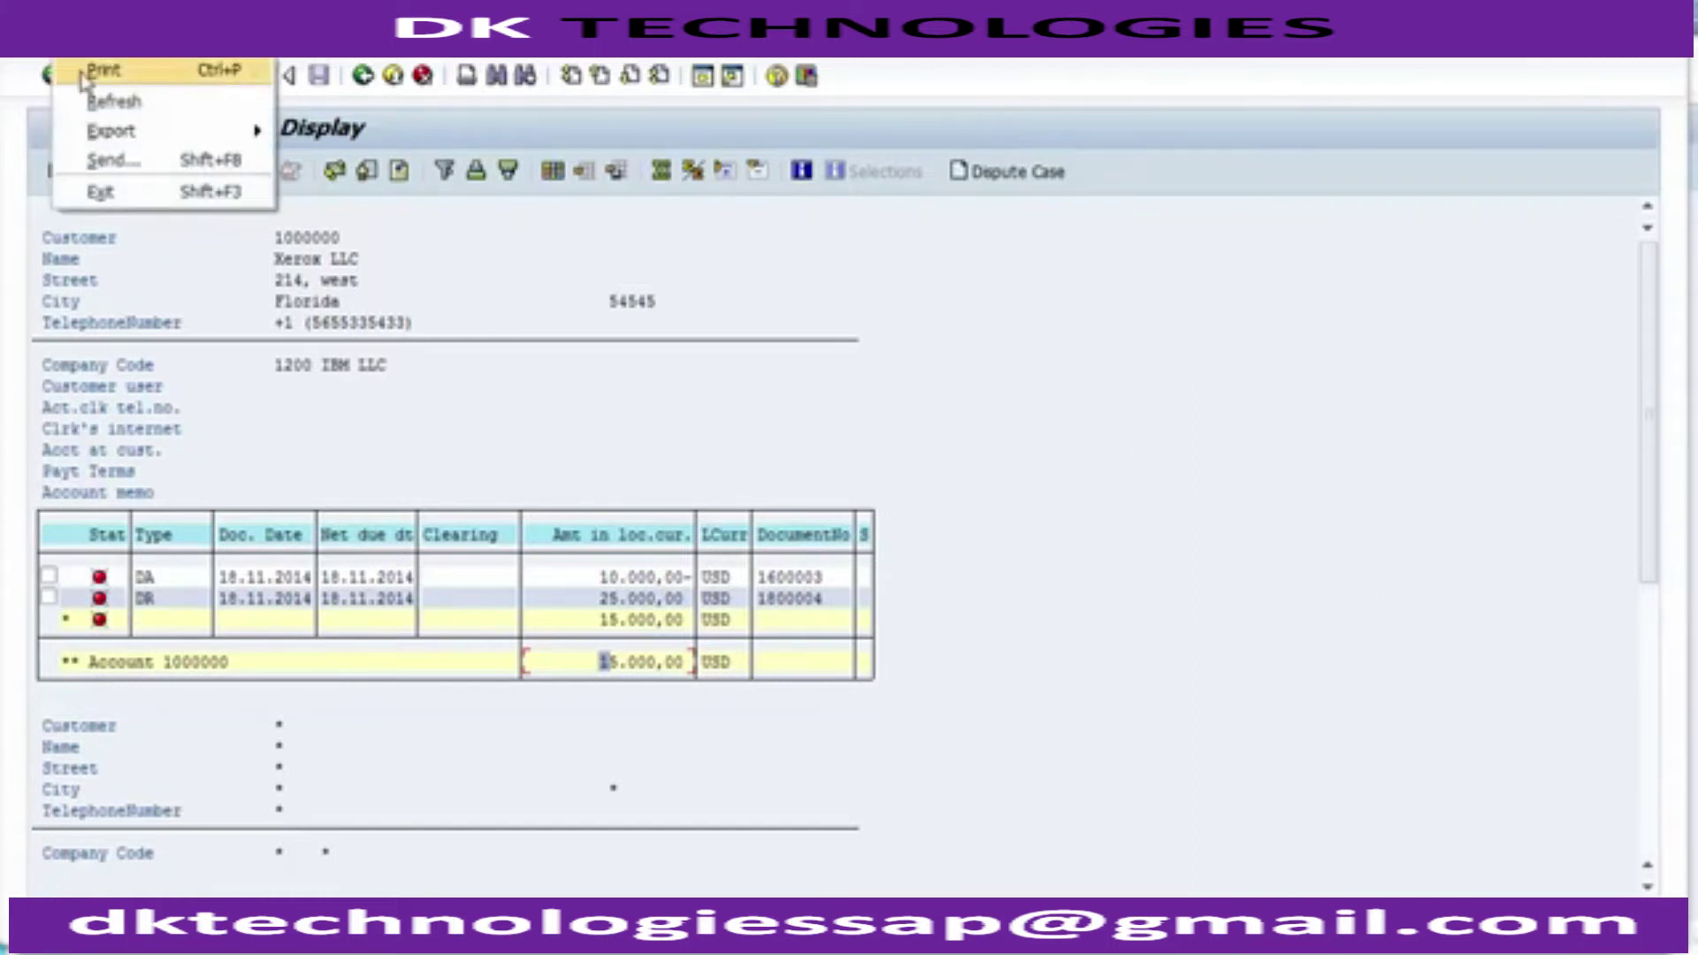
click(104, 102)
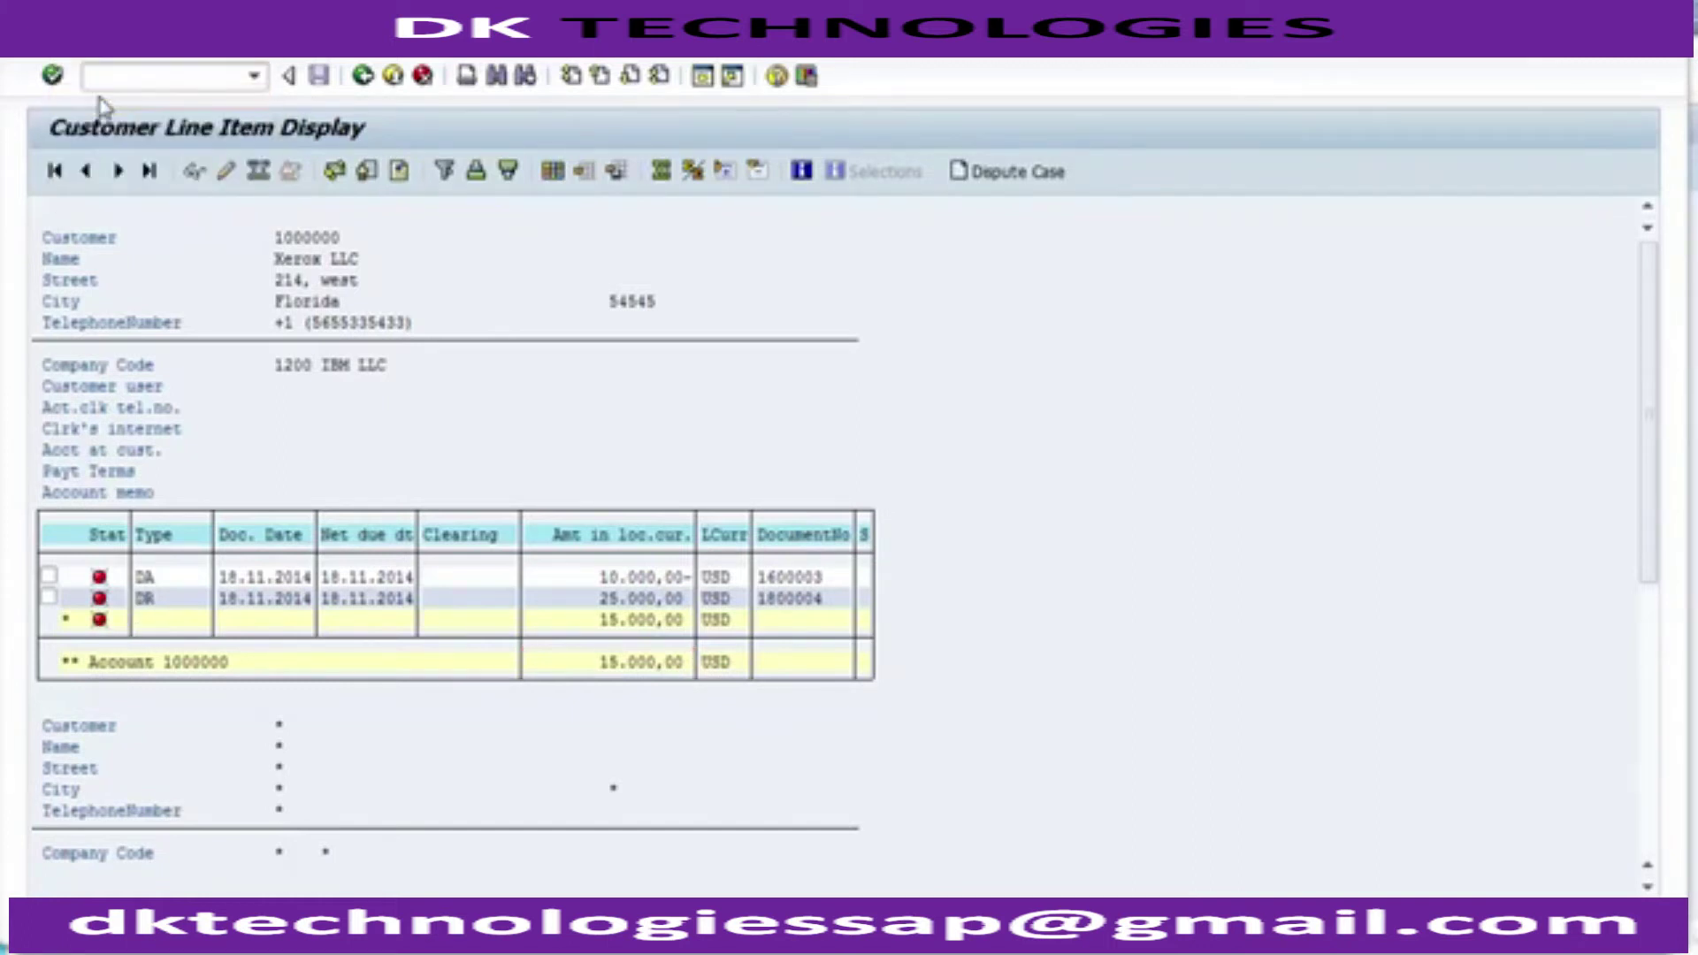
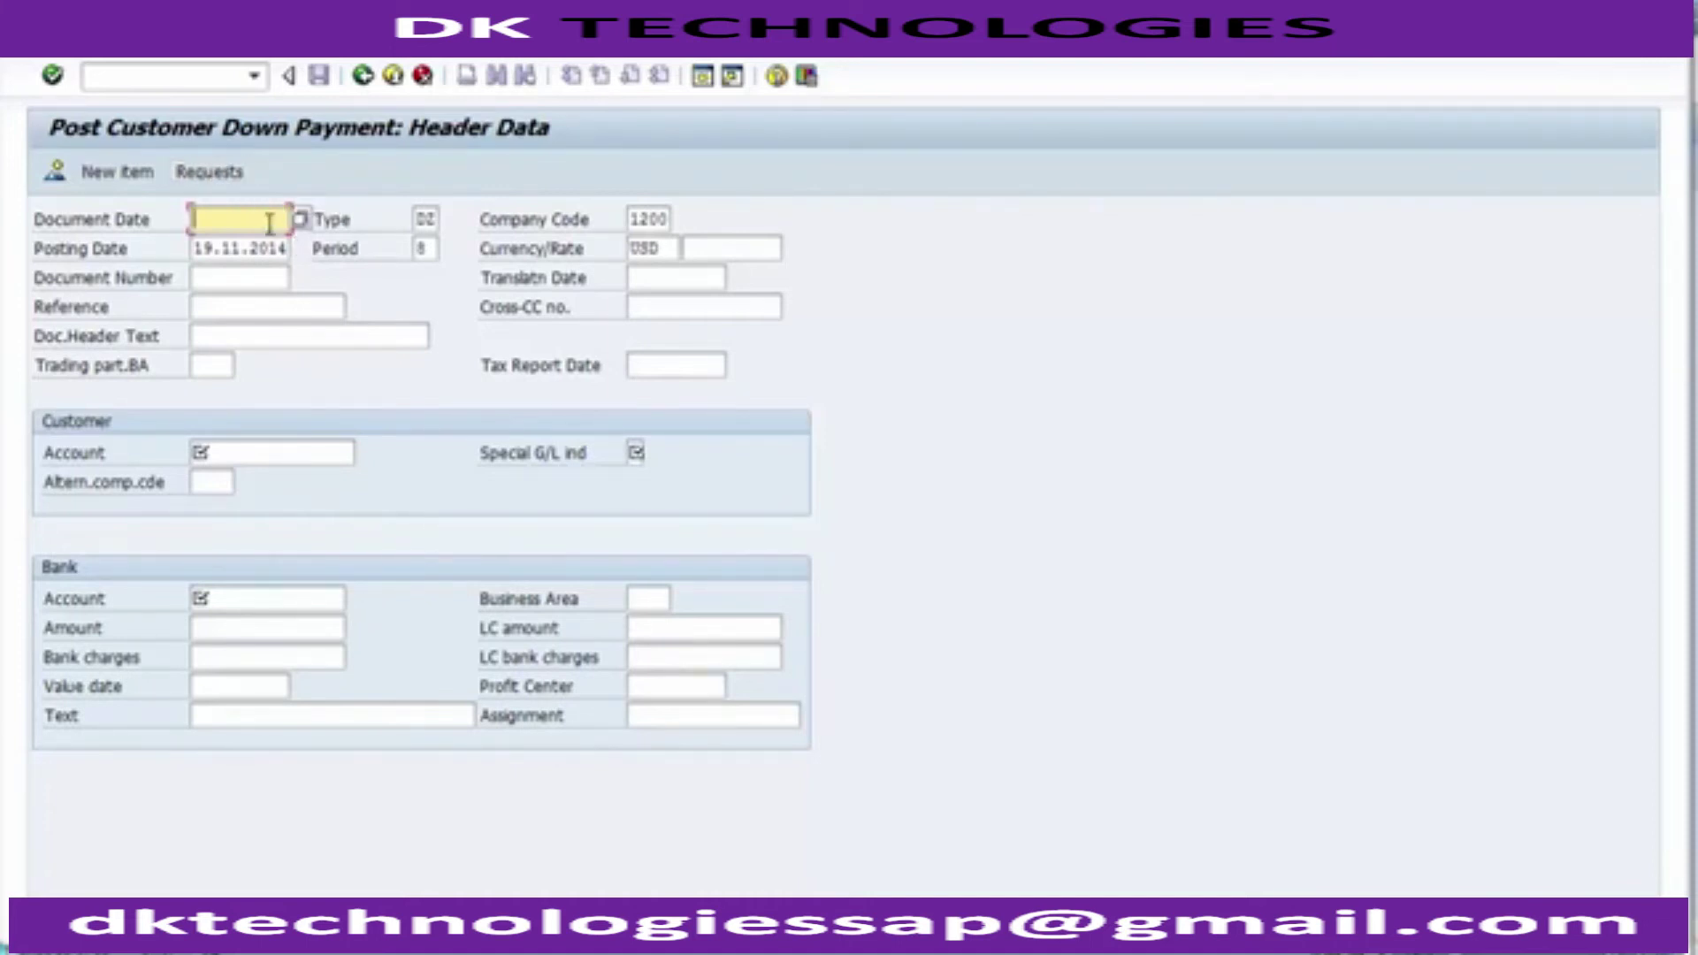
Set the document date of the customer down payment to 19.11.2014
text(1)
key(Down)
key(Return)
key(Tab)
key(Down)
key(Down)
key(Down)
key(Down)
key(Down)
Enter the customer's account and set the special G/L indicator to A
text(1)
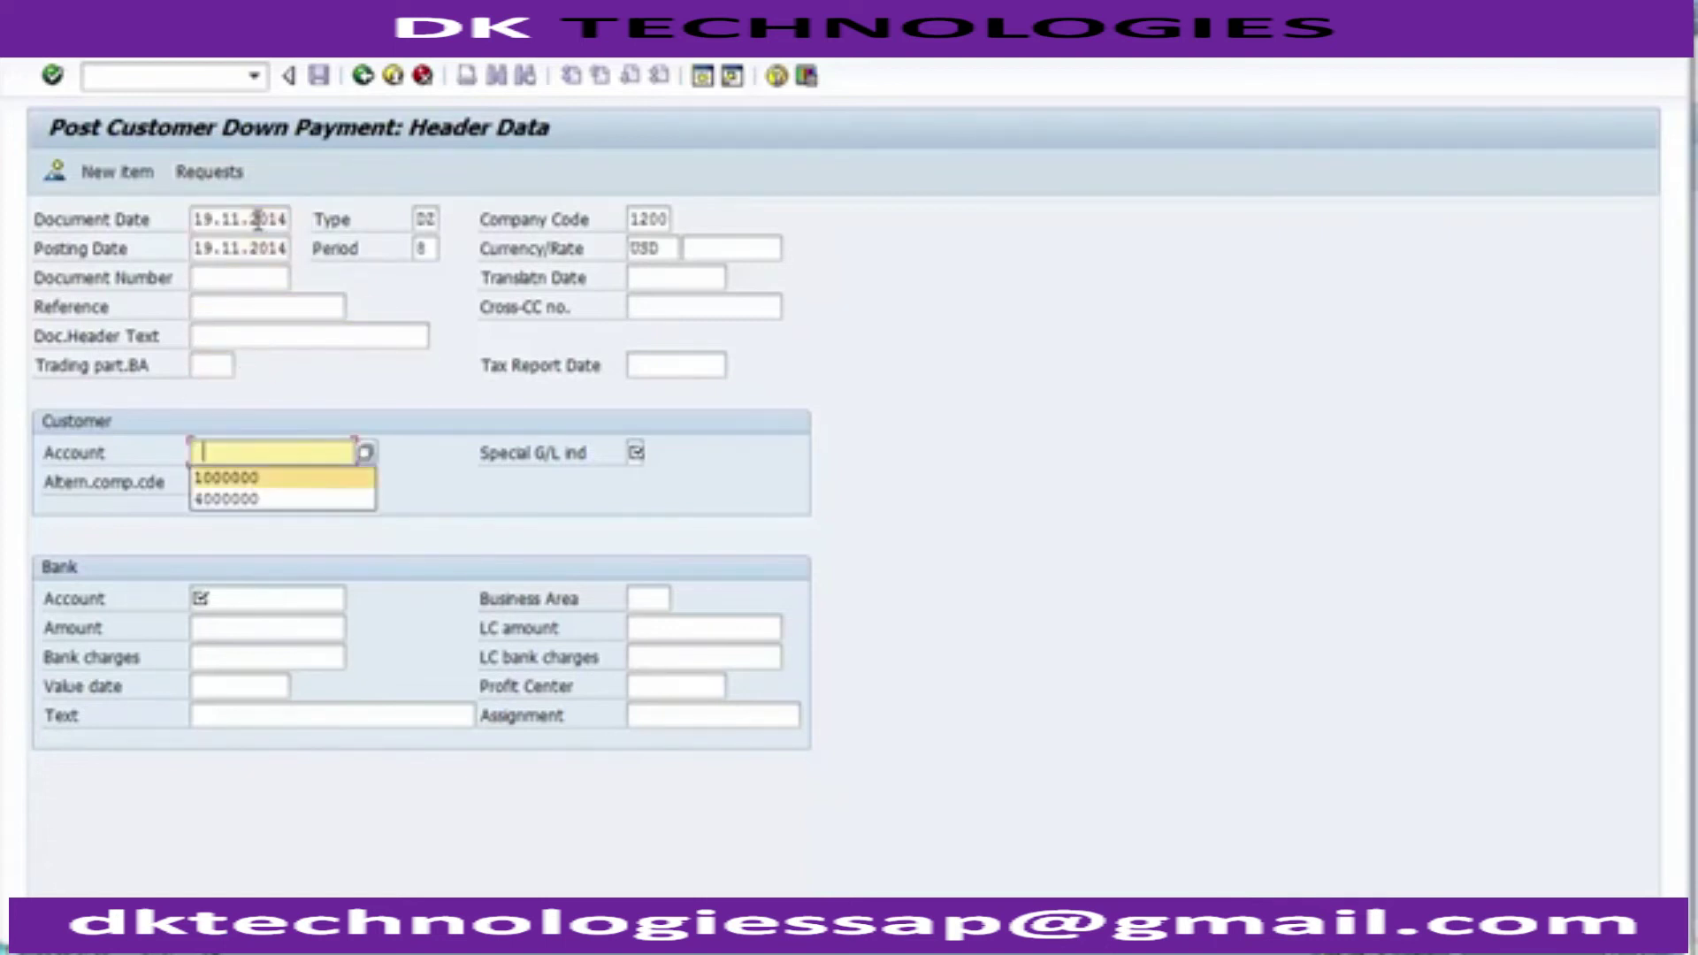
key(Down)
key(Return)
key(Tab)
text(A)
key(Tab)
Enter the bank G/L account in the bank data and assign business area 1210
key(Tab)
text(100001)
key(Tab)
text(1)
key(Down)
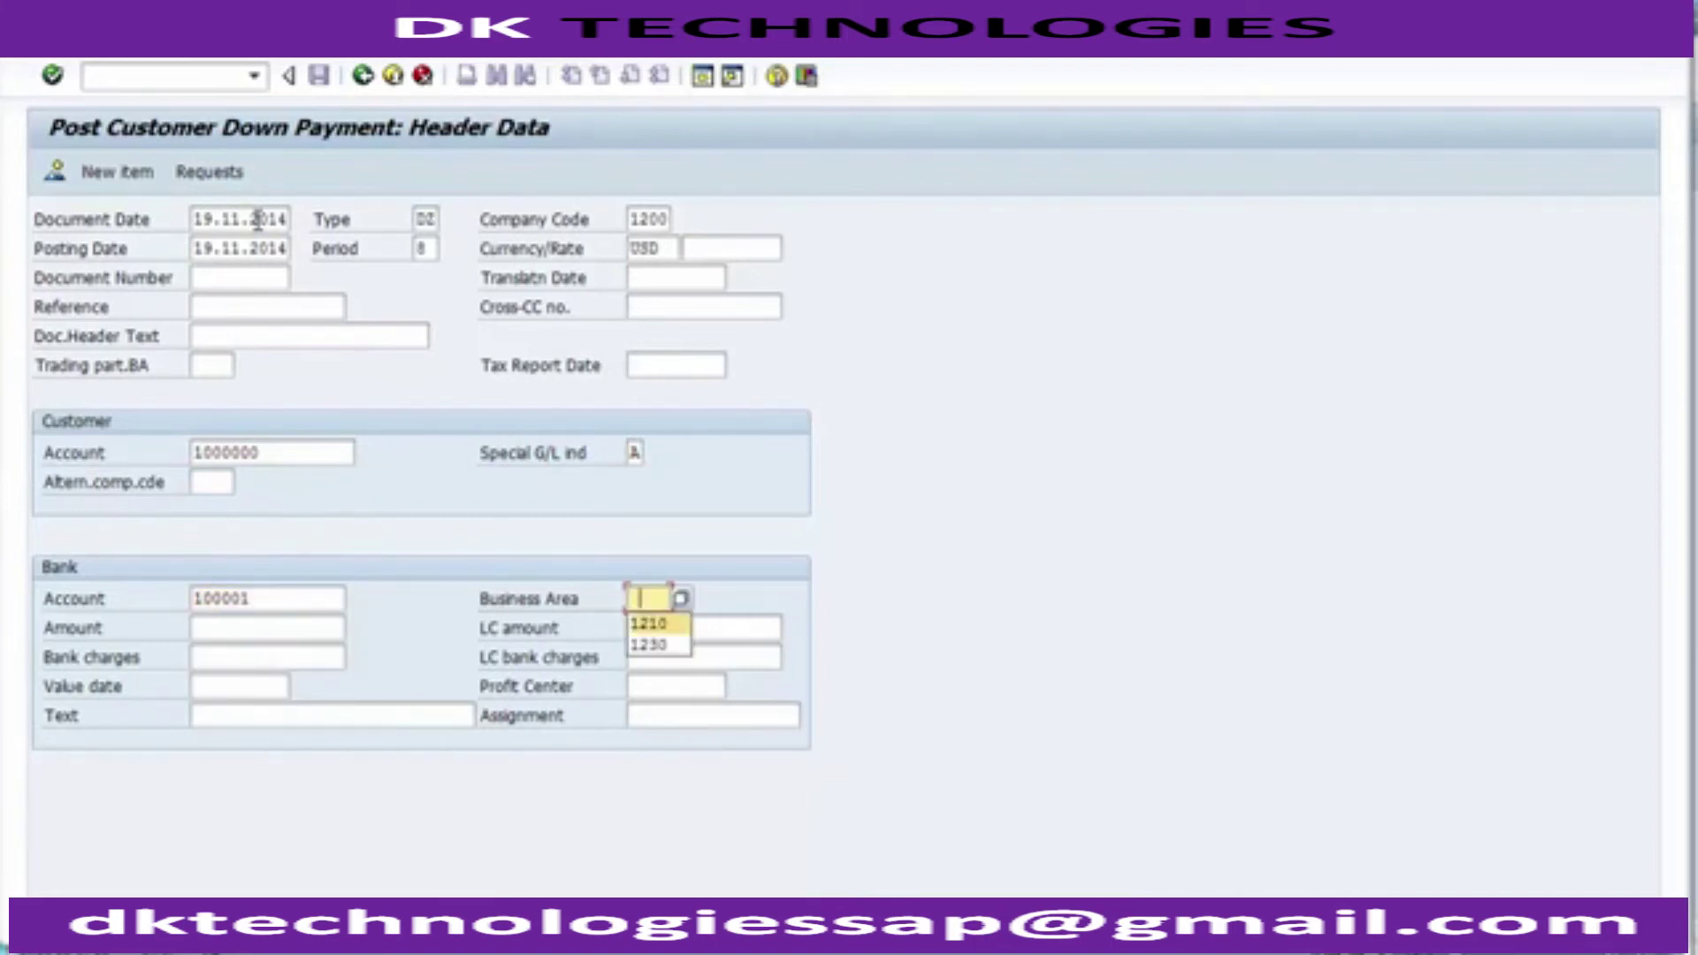
key(Return)
Set the bank amount of the down payment to 20000 using the previously used entry
key(Tab)
key(Down)
key(Down)
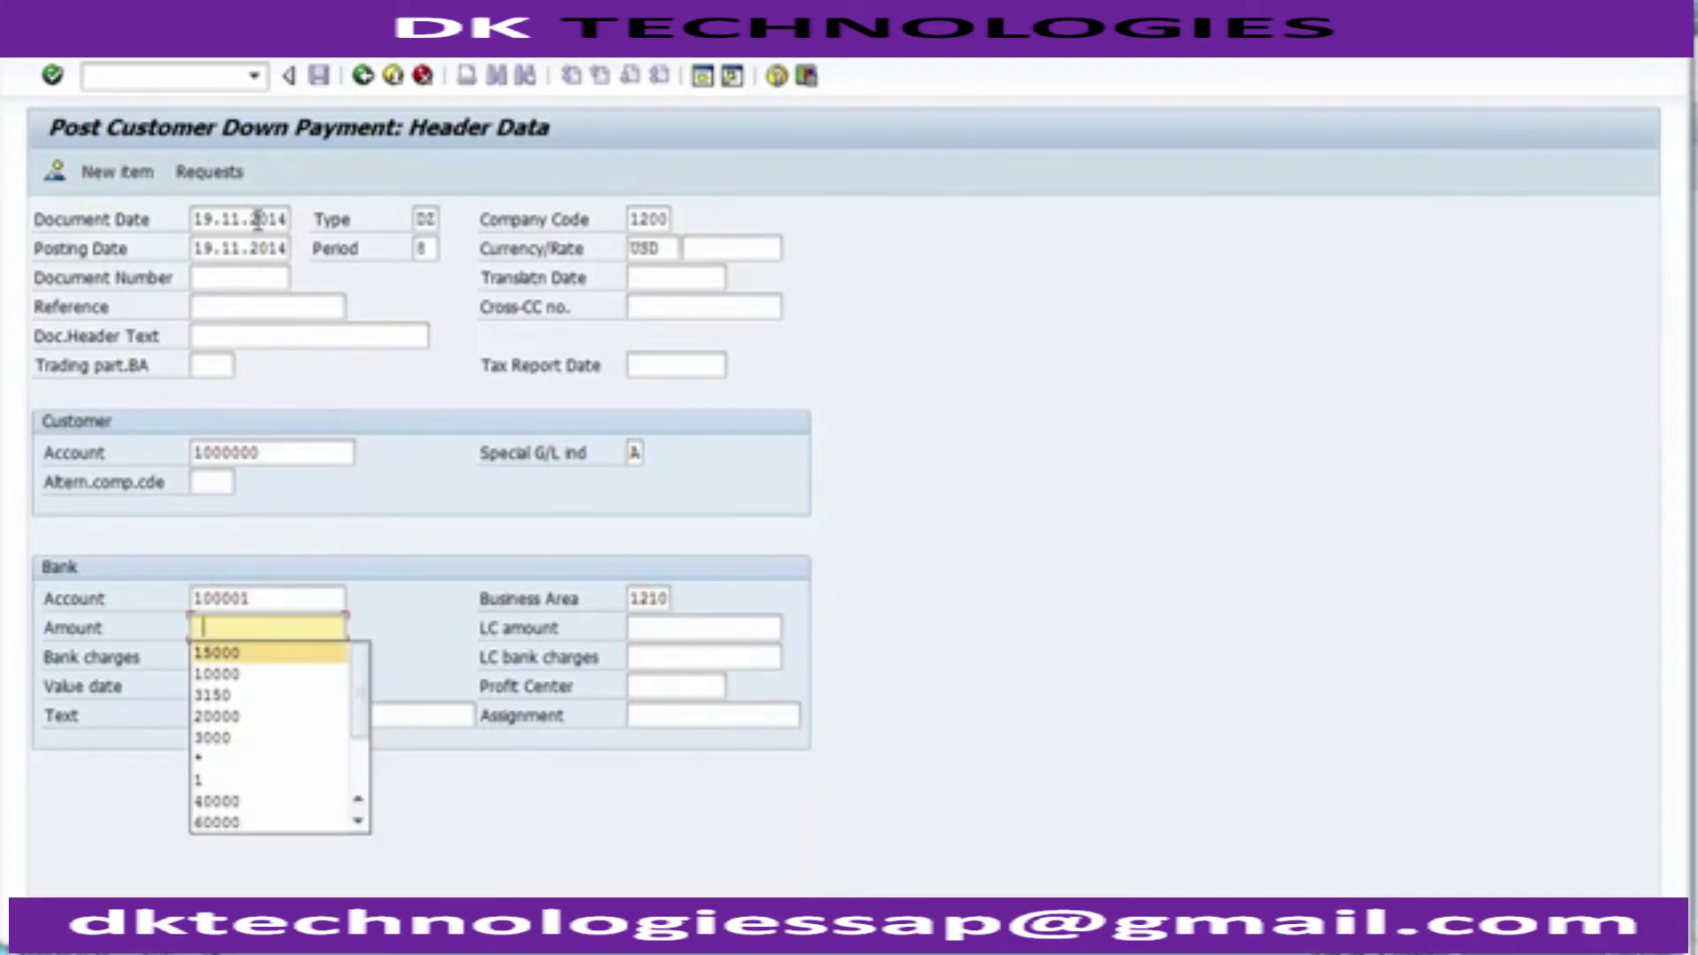
key(Down)
key(Down)
key(Down)
key(Return)
key(Tab)
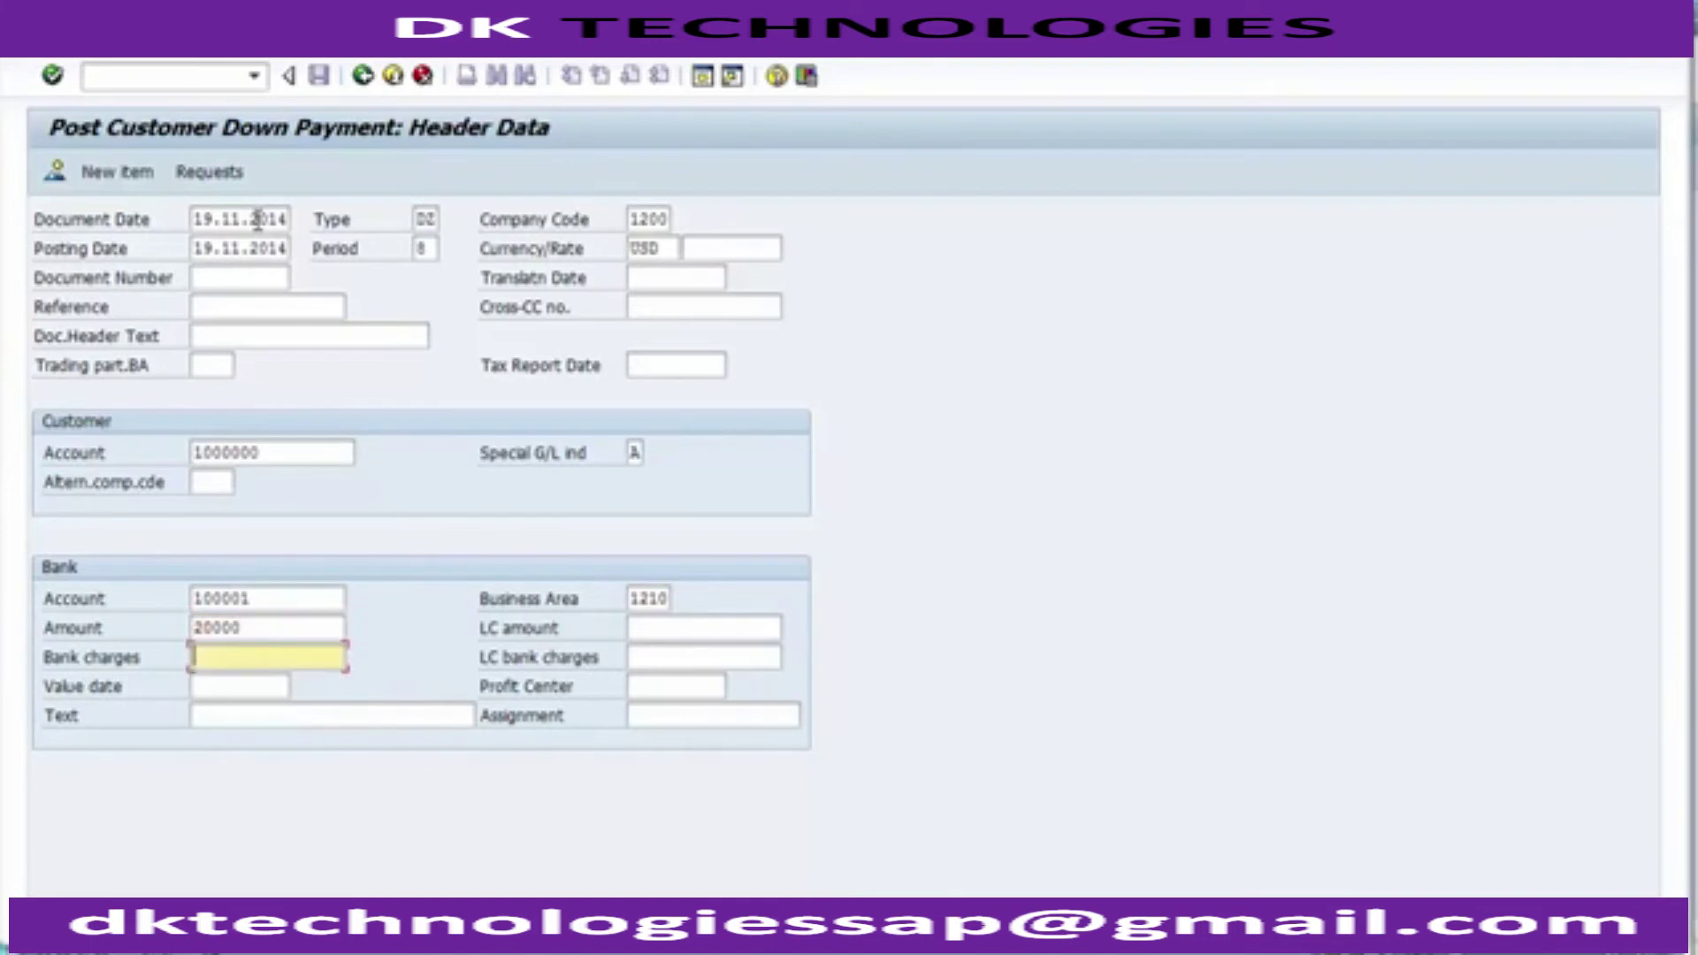
Set the bank text to the previously used entry "Advance from customer"
key(Tab)
key(Tab)
key(Down)
key(Down)
key(Down)
key(Return)
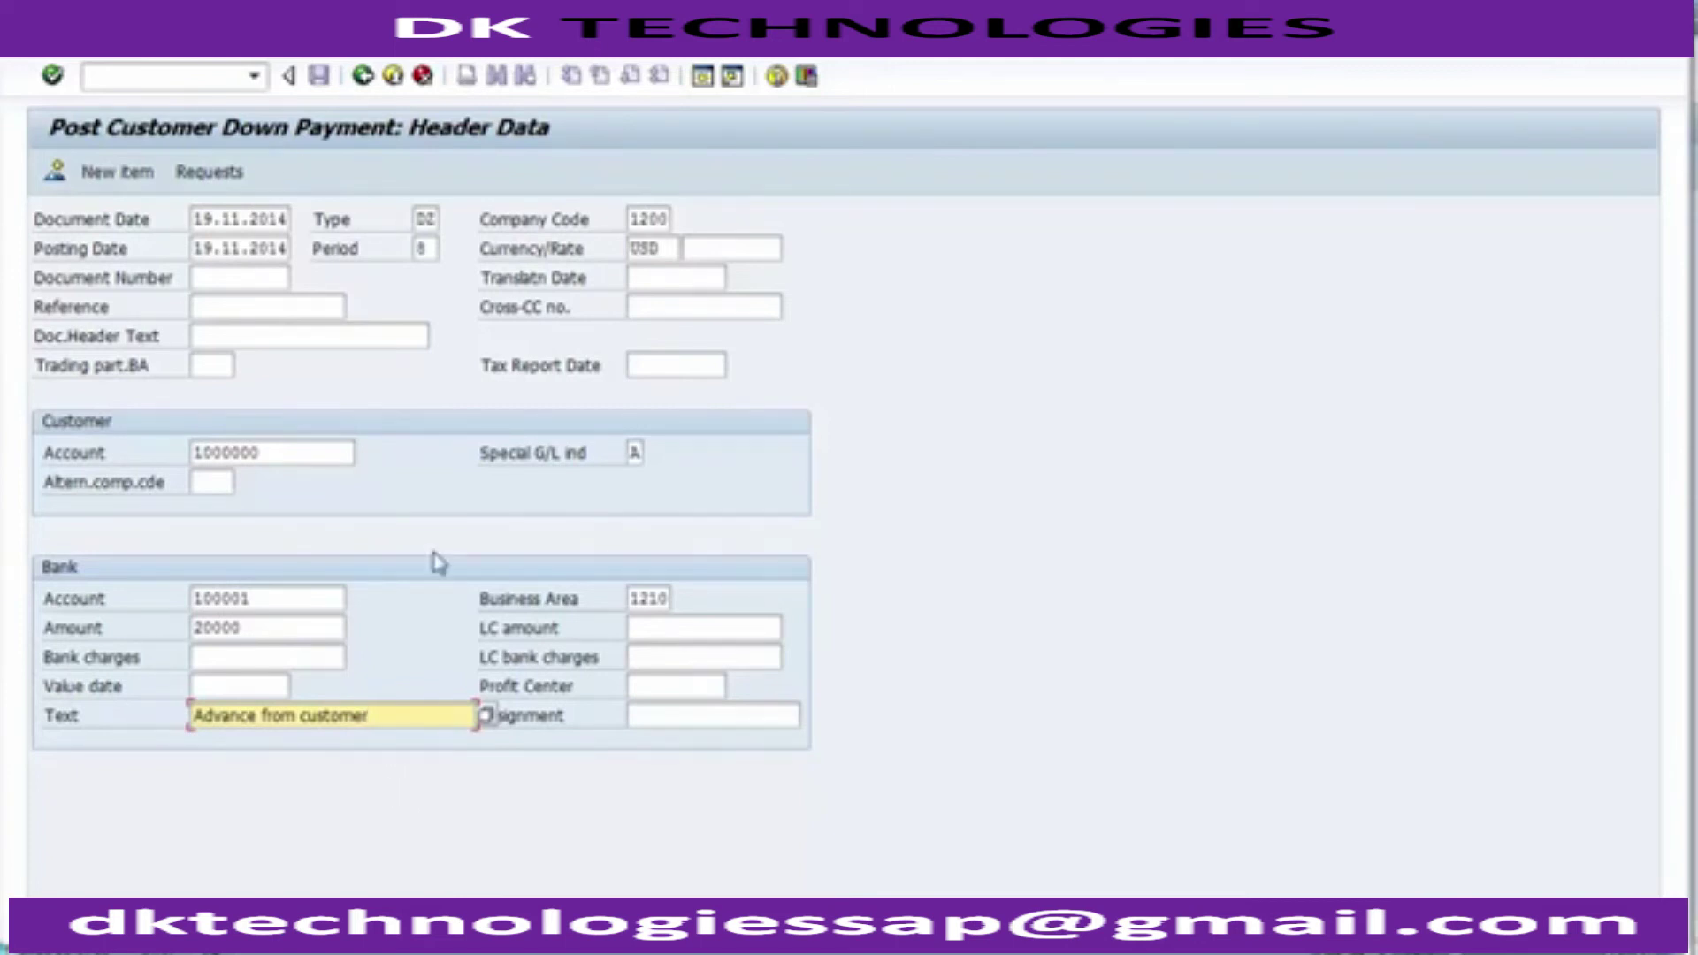
Continue to the customer item of the down payment and give it amount 20000 and business area 1210
click(75, 40)
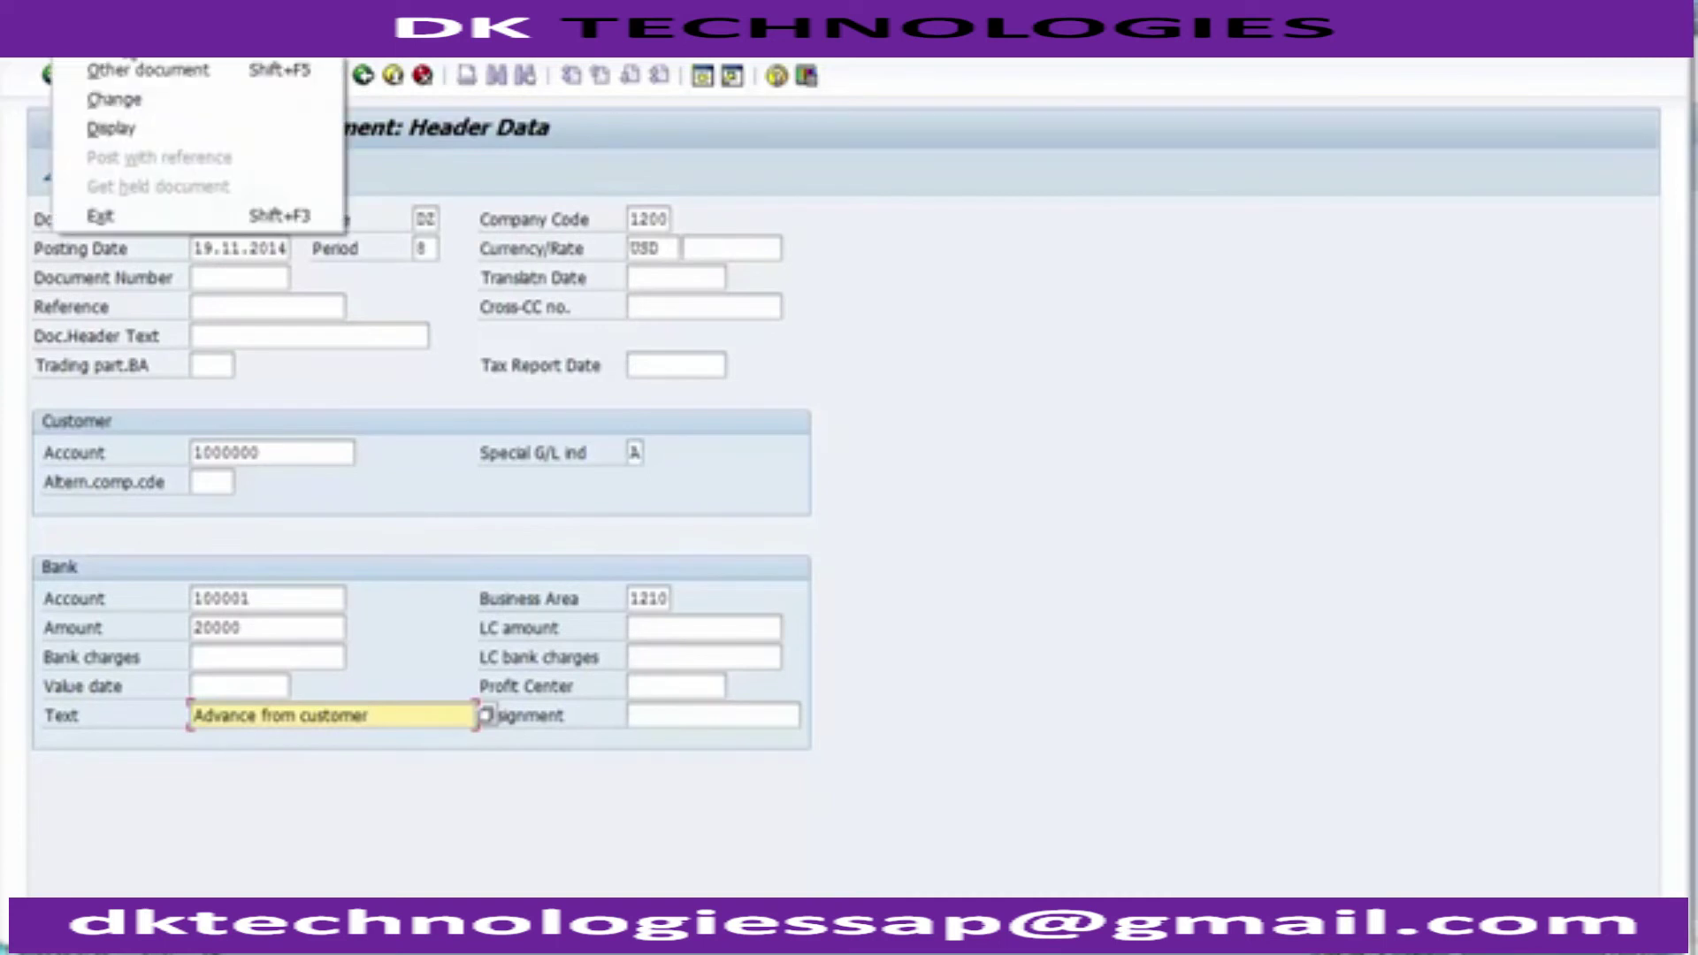
click(392, 389)
key(Return)
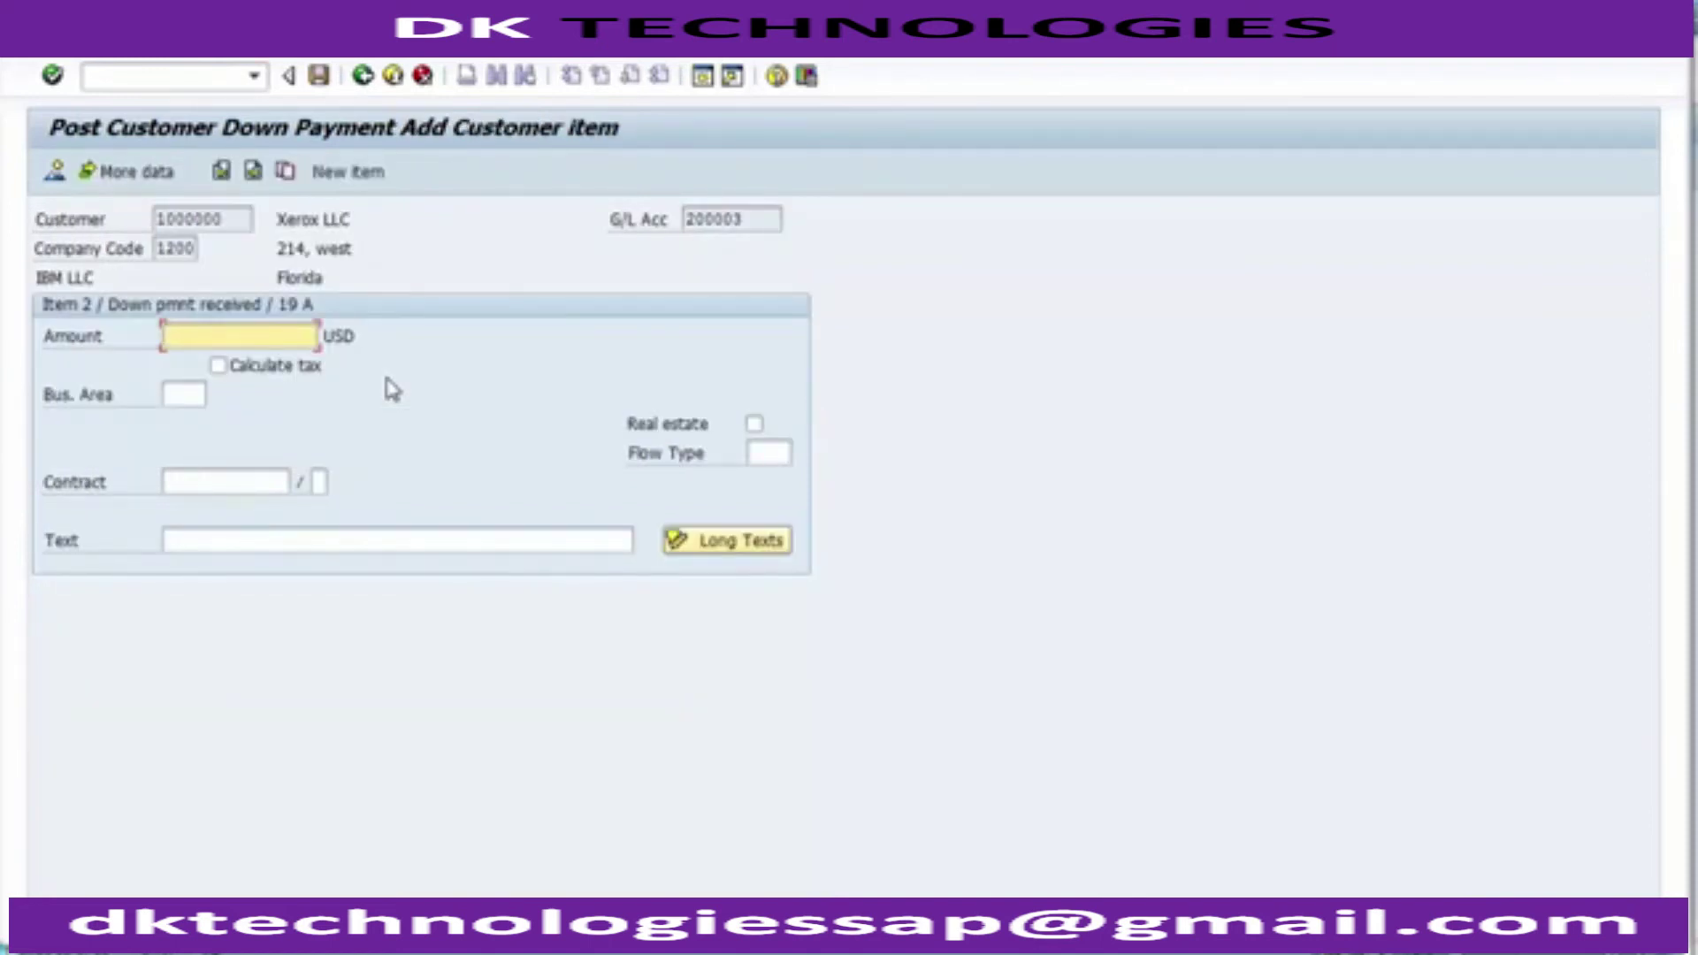
key(Down)
key(Down)
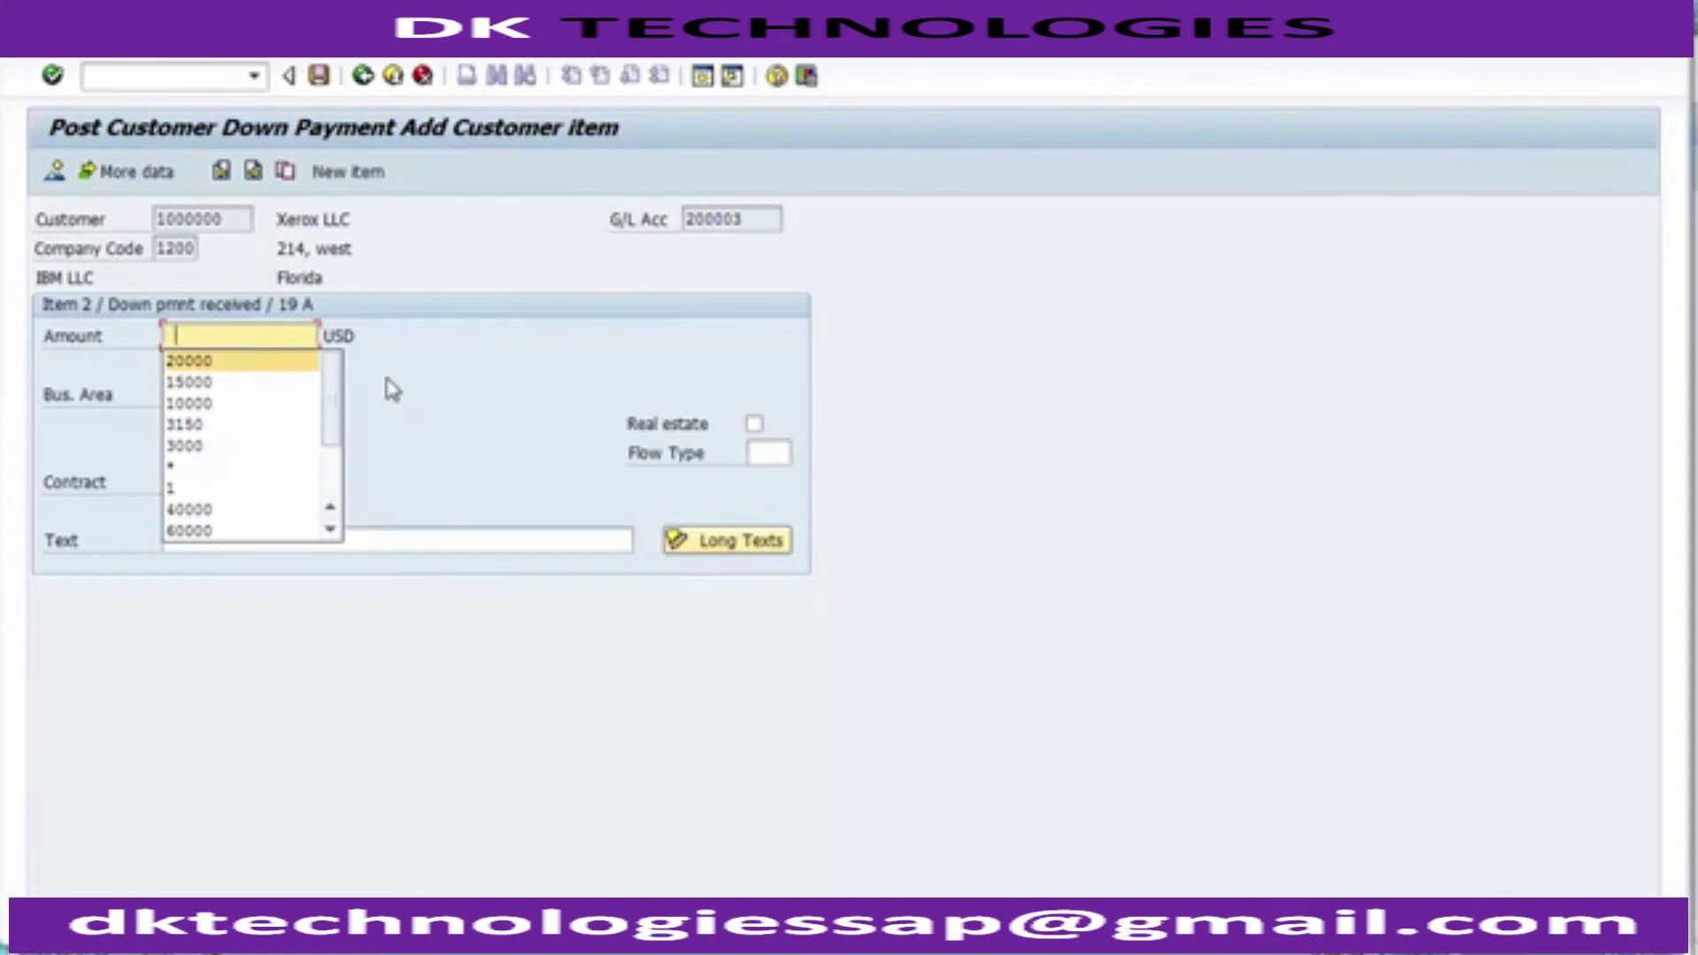
key(Return)
key(Tab)
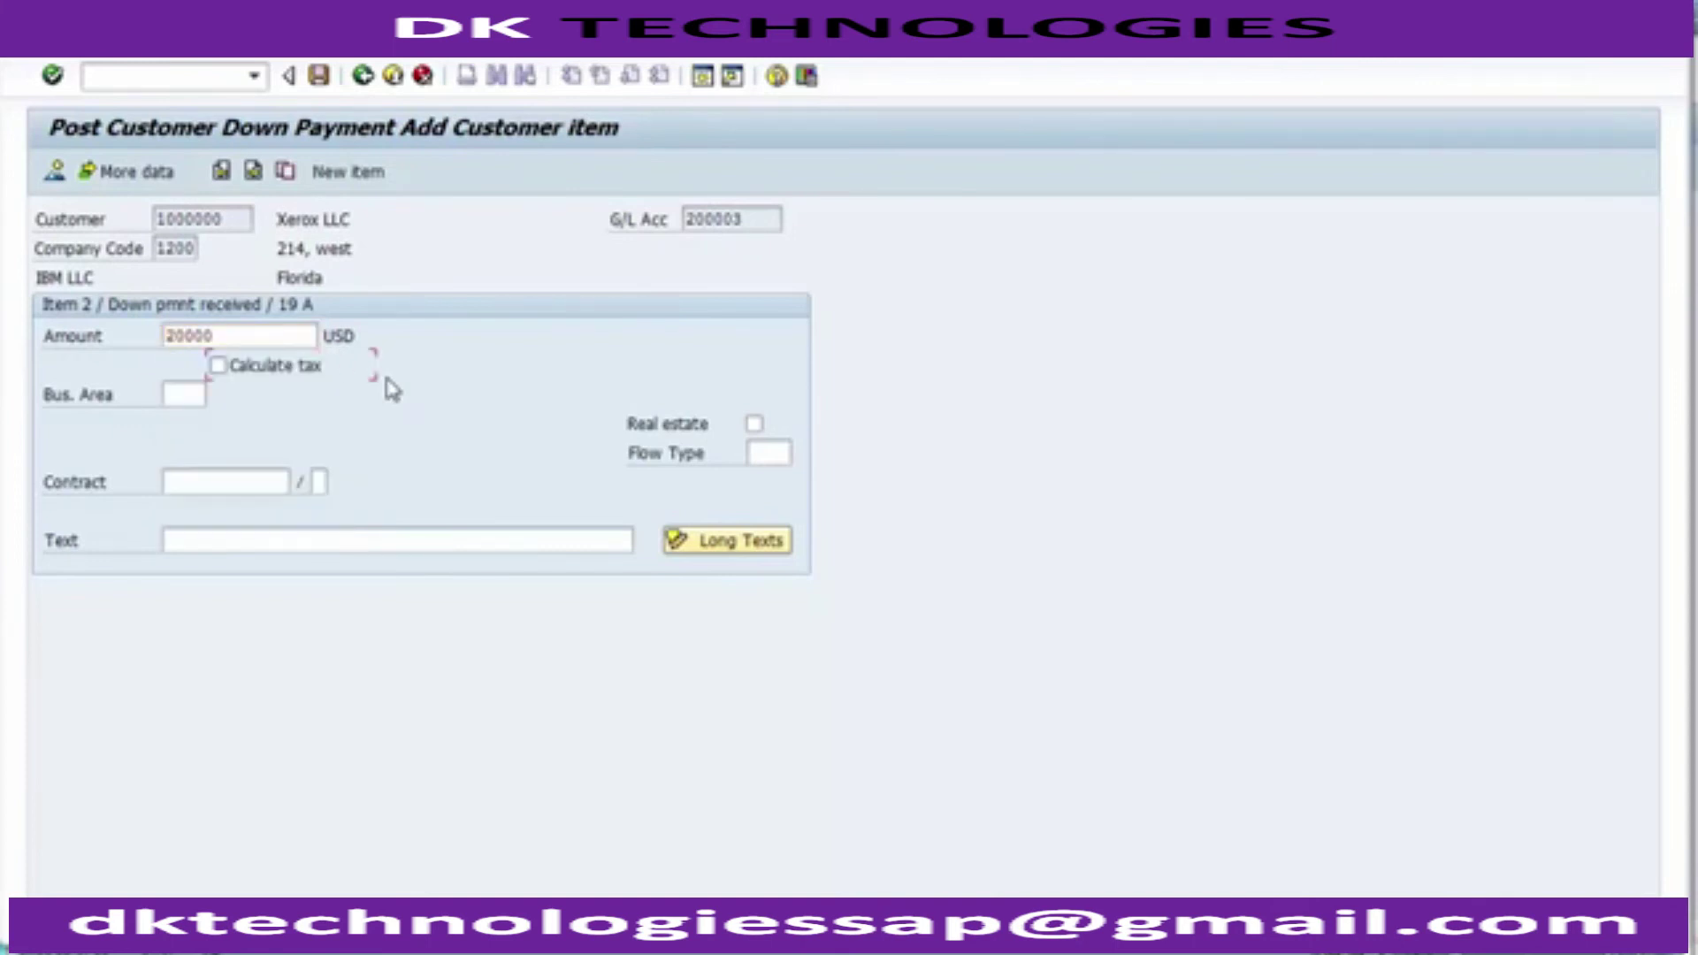
key(Tab)
key(Down)
key(Down)
key(Return)
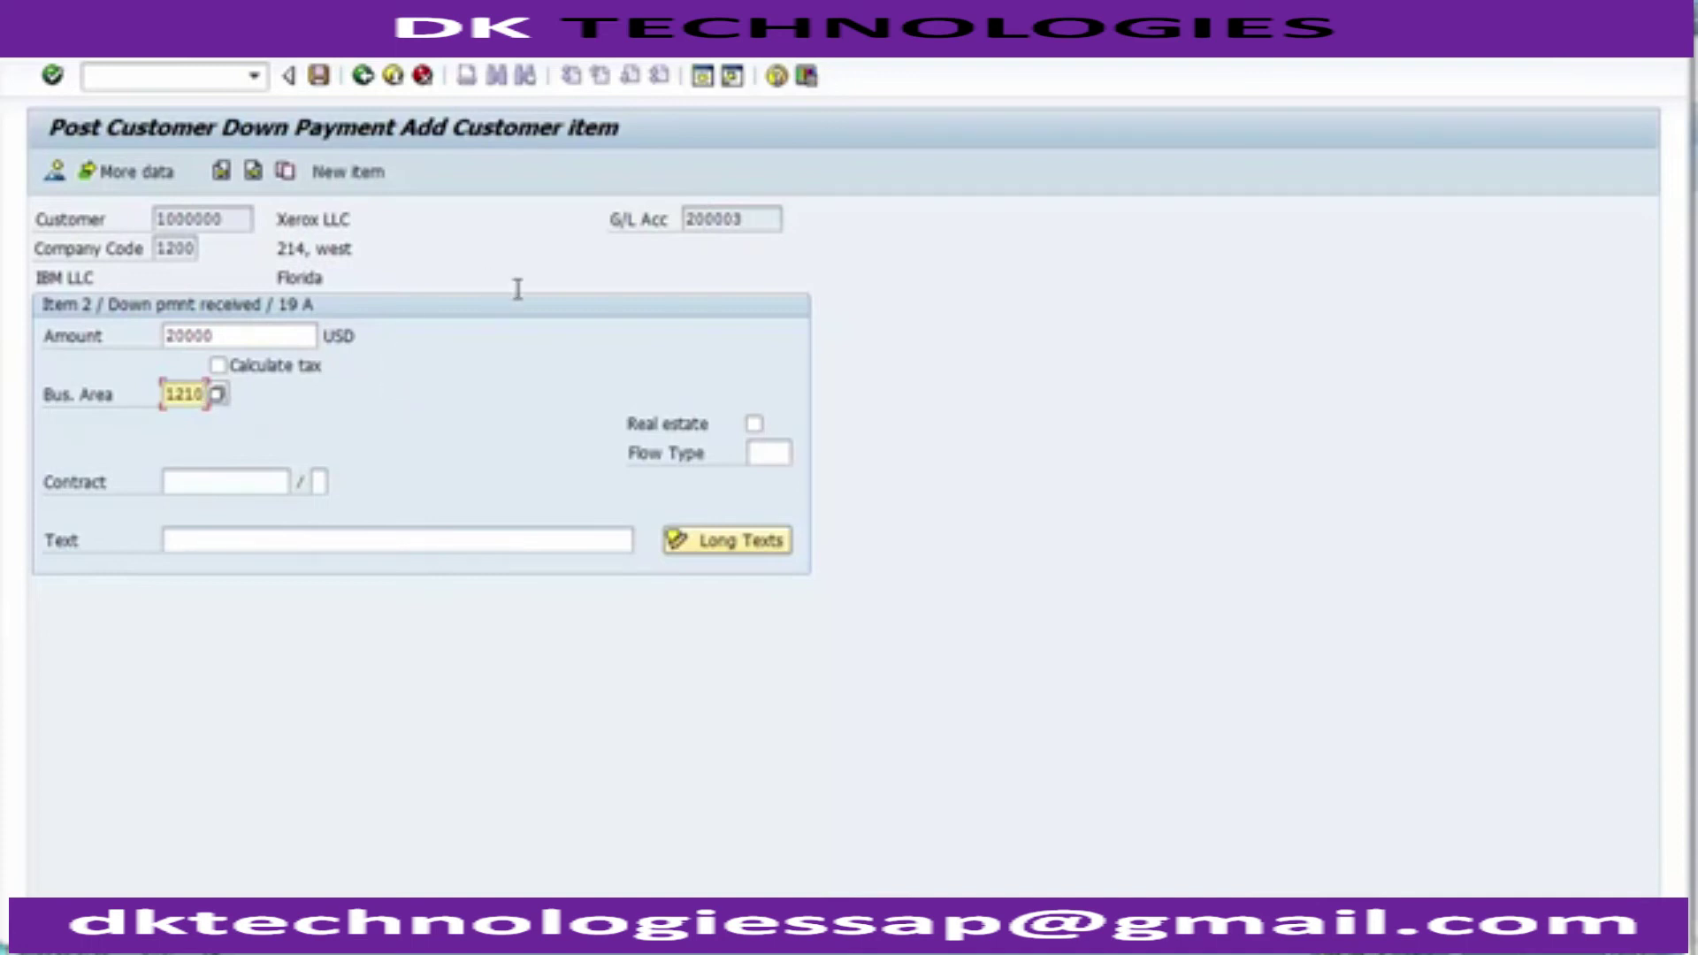
Simulate the customer down payment document and post it after checking its bank and customer line items
click(112, 55)
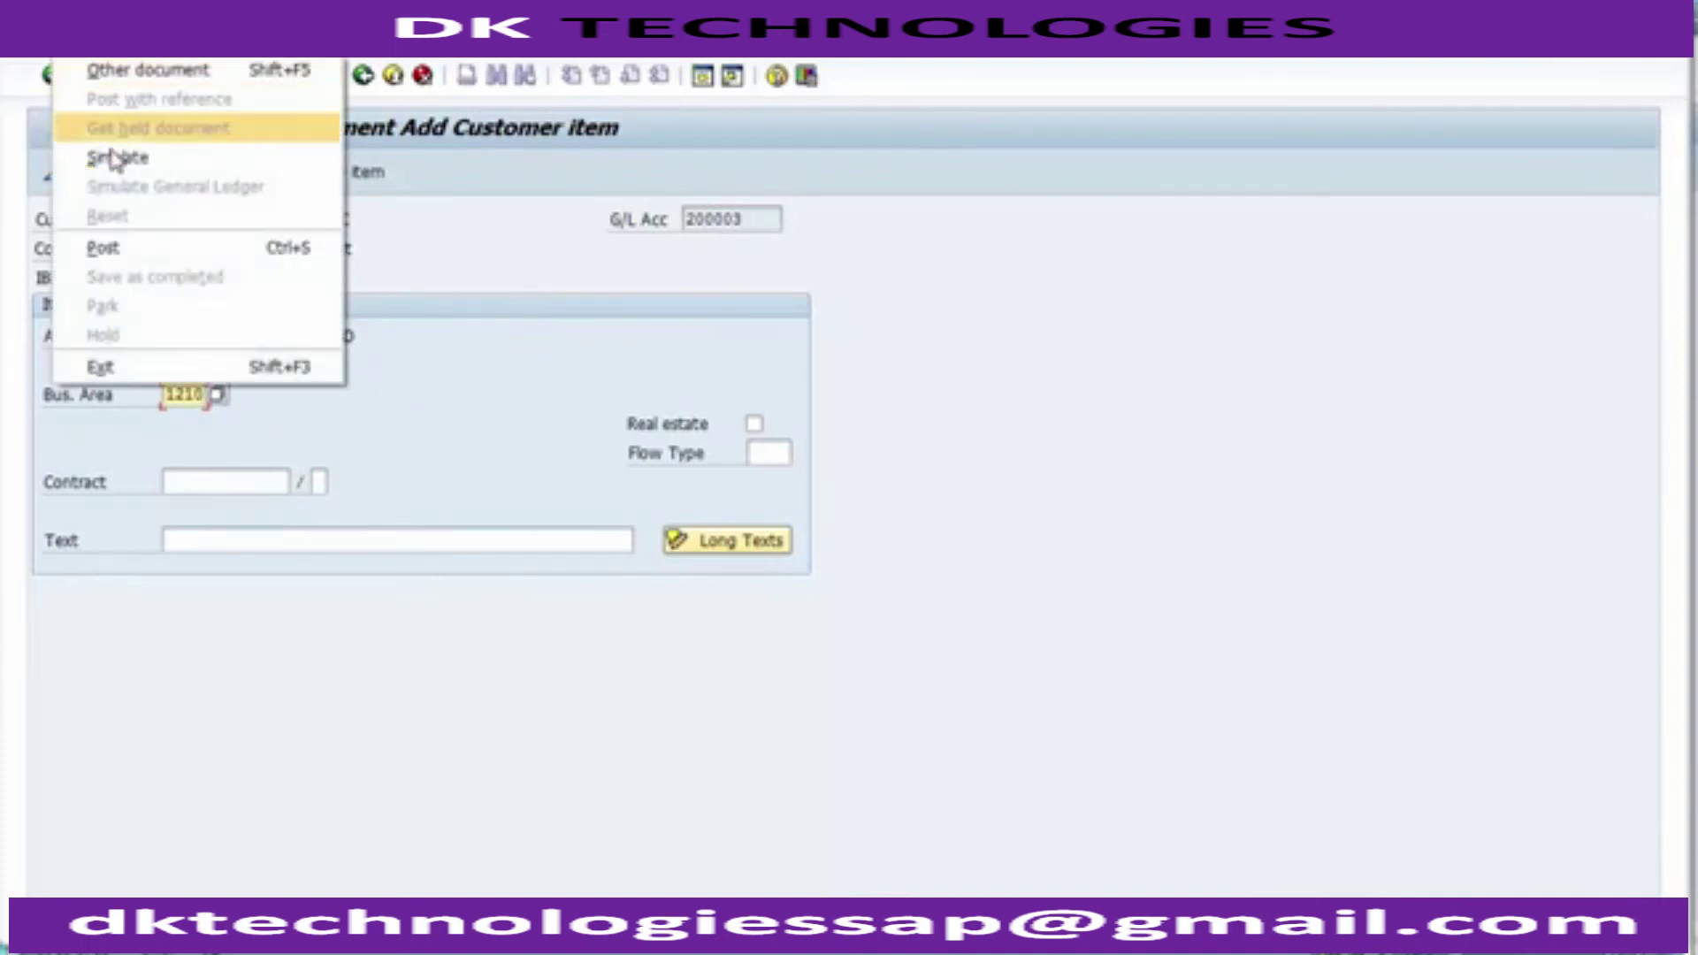
click(429, 282)
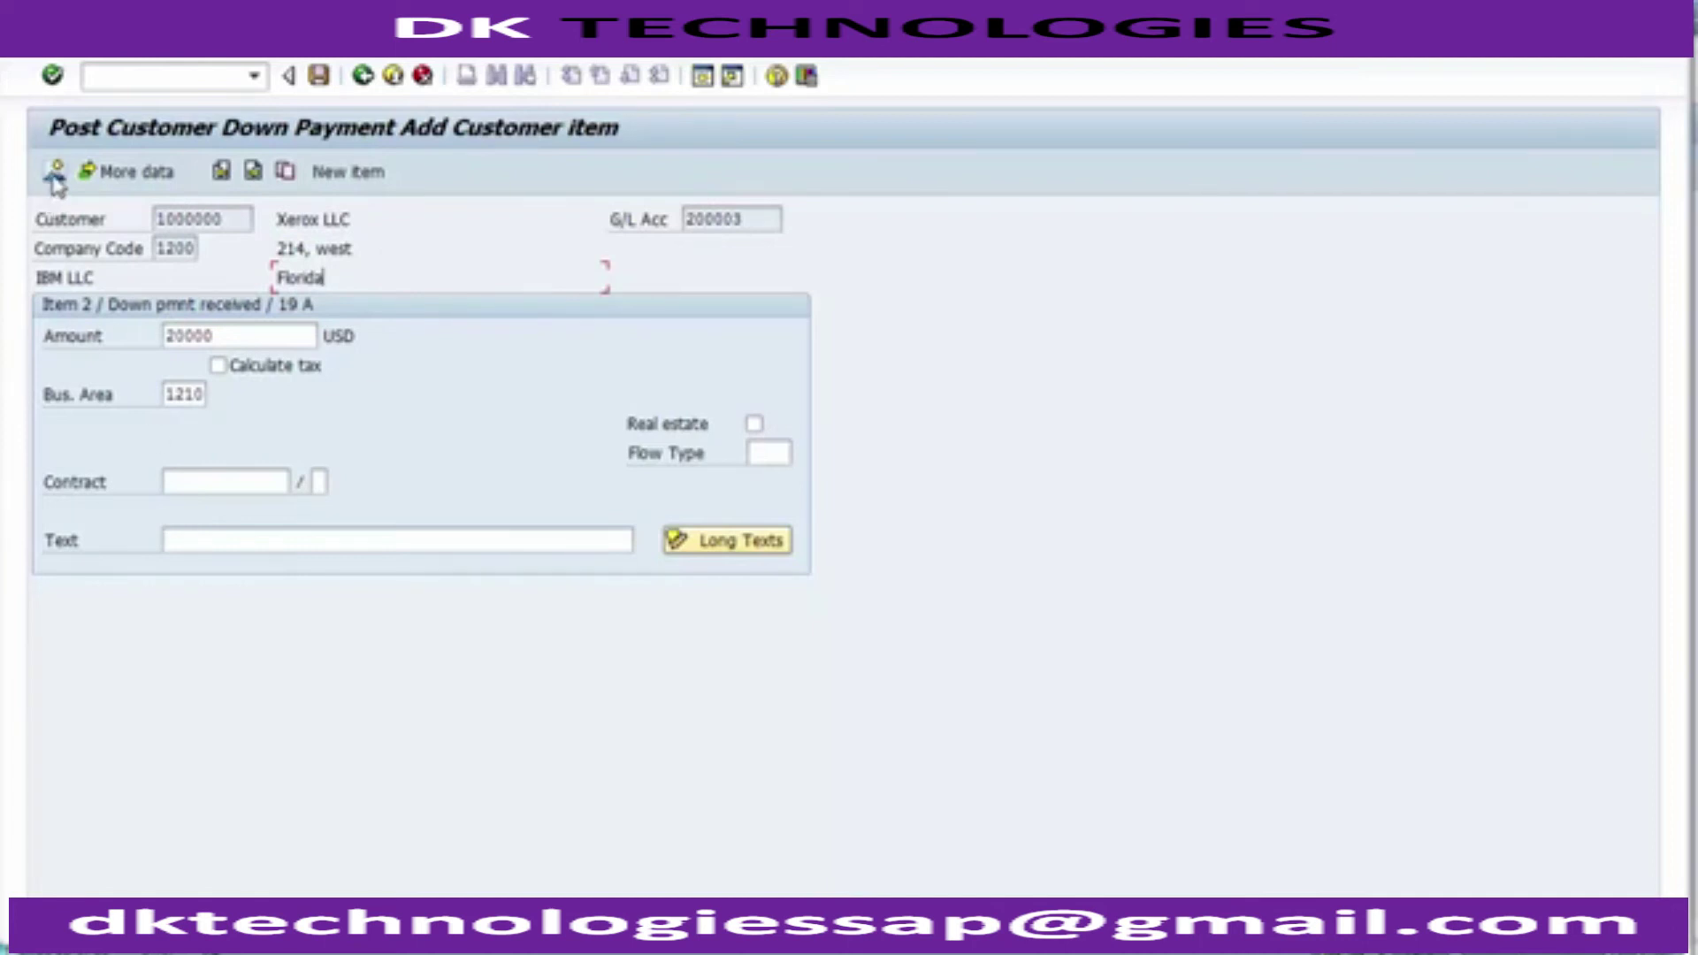
click(102, 58)
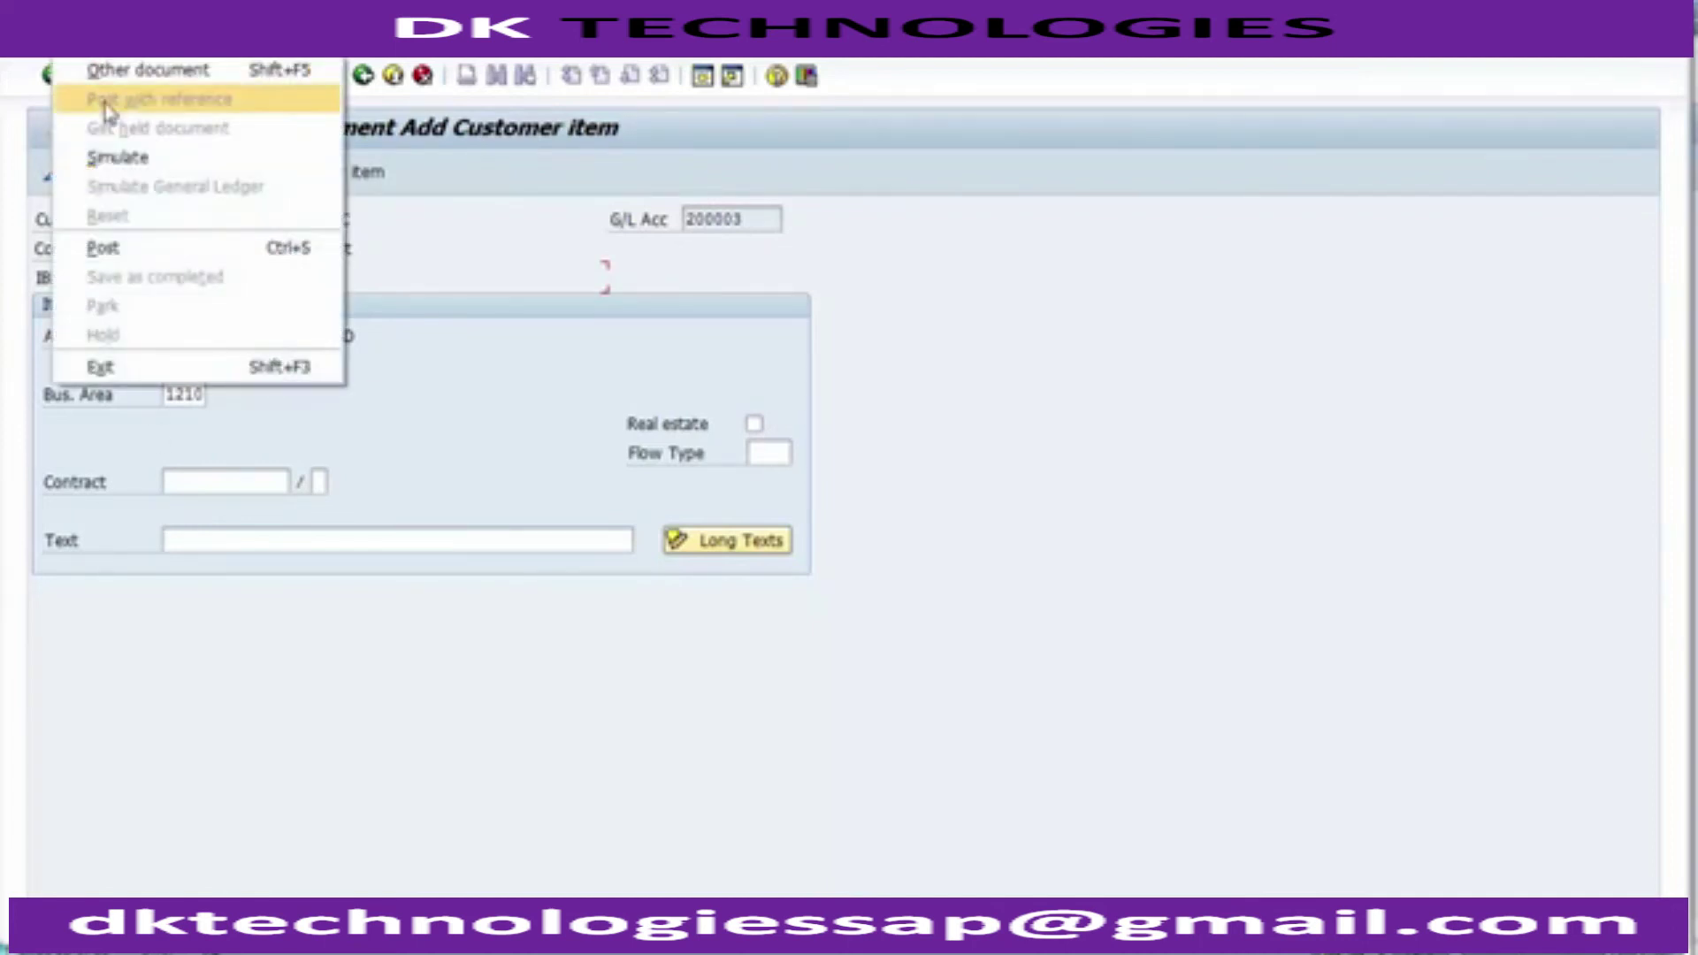
click(111, 159)
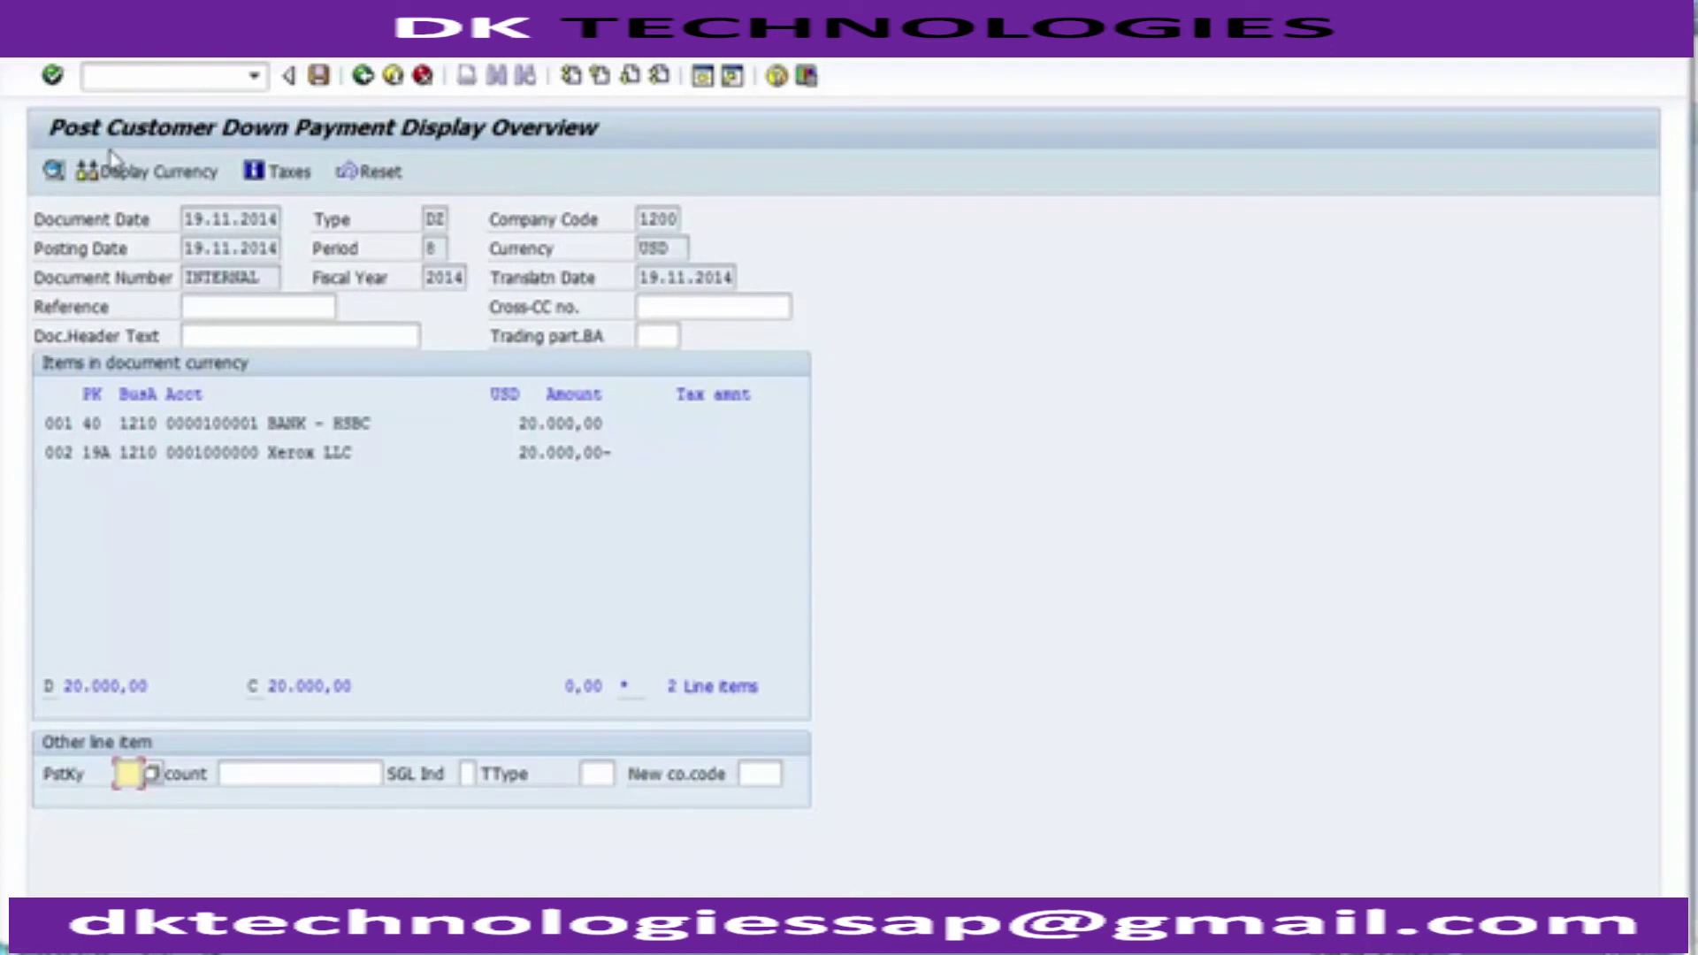
drag(521, 423, 650, 454)
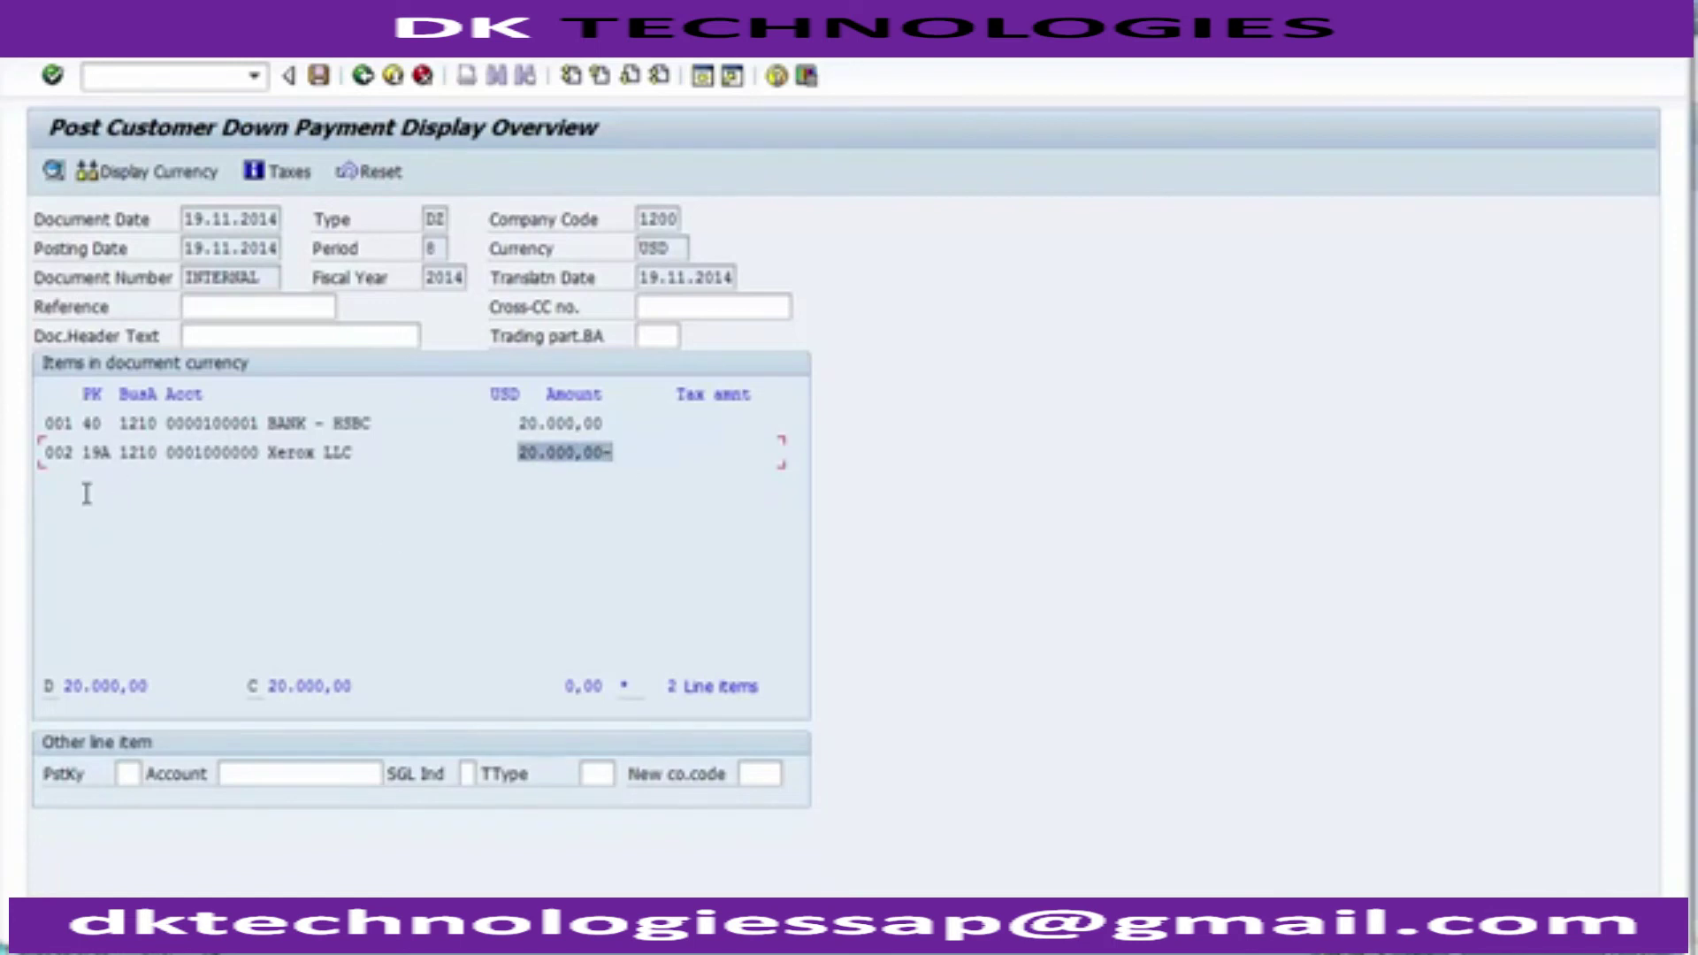
drag(97, 454, 120, 457)
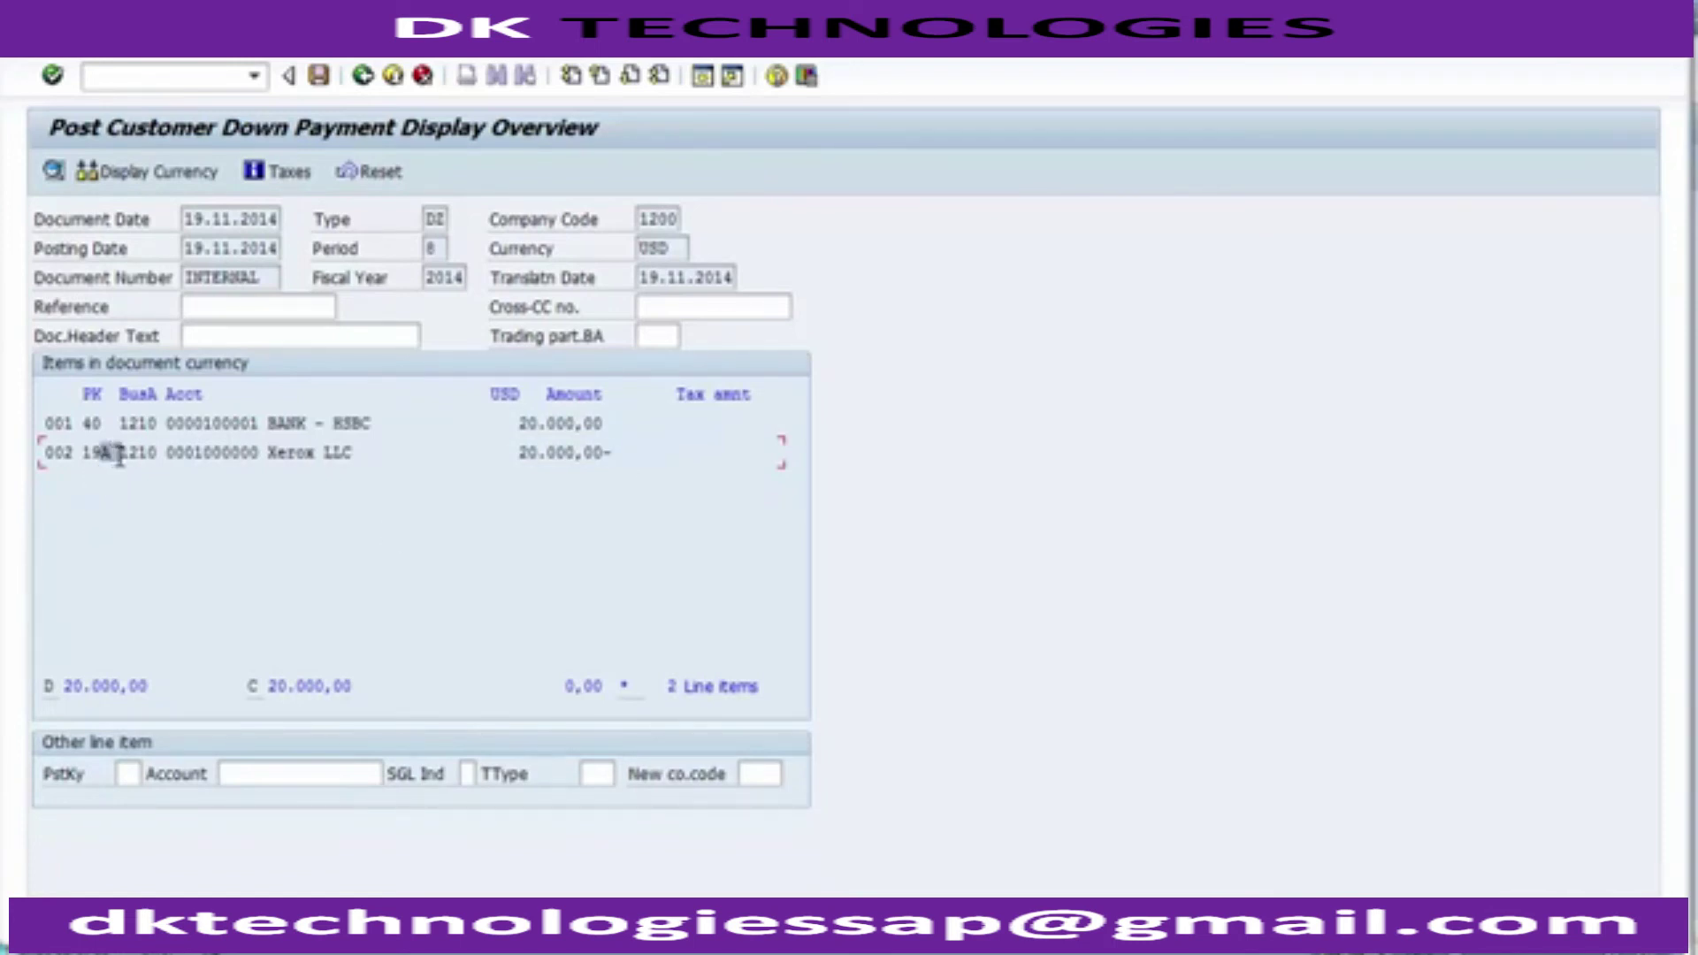
click(204, 489)
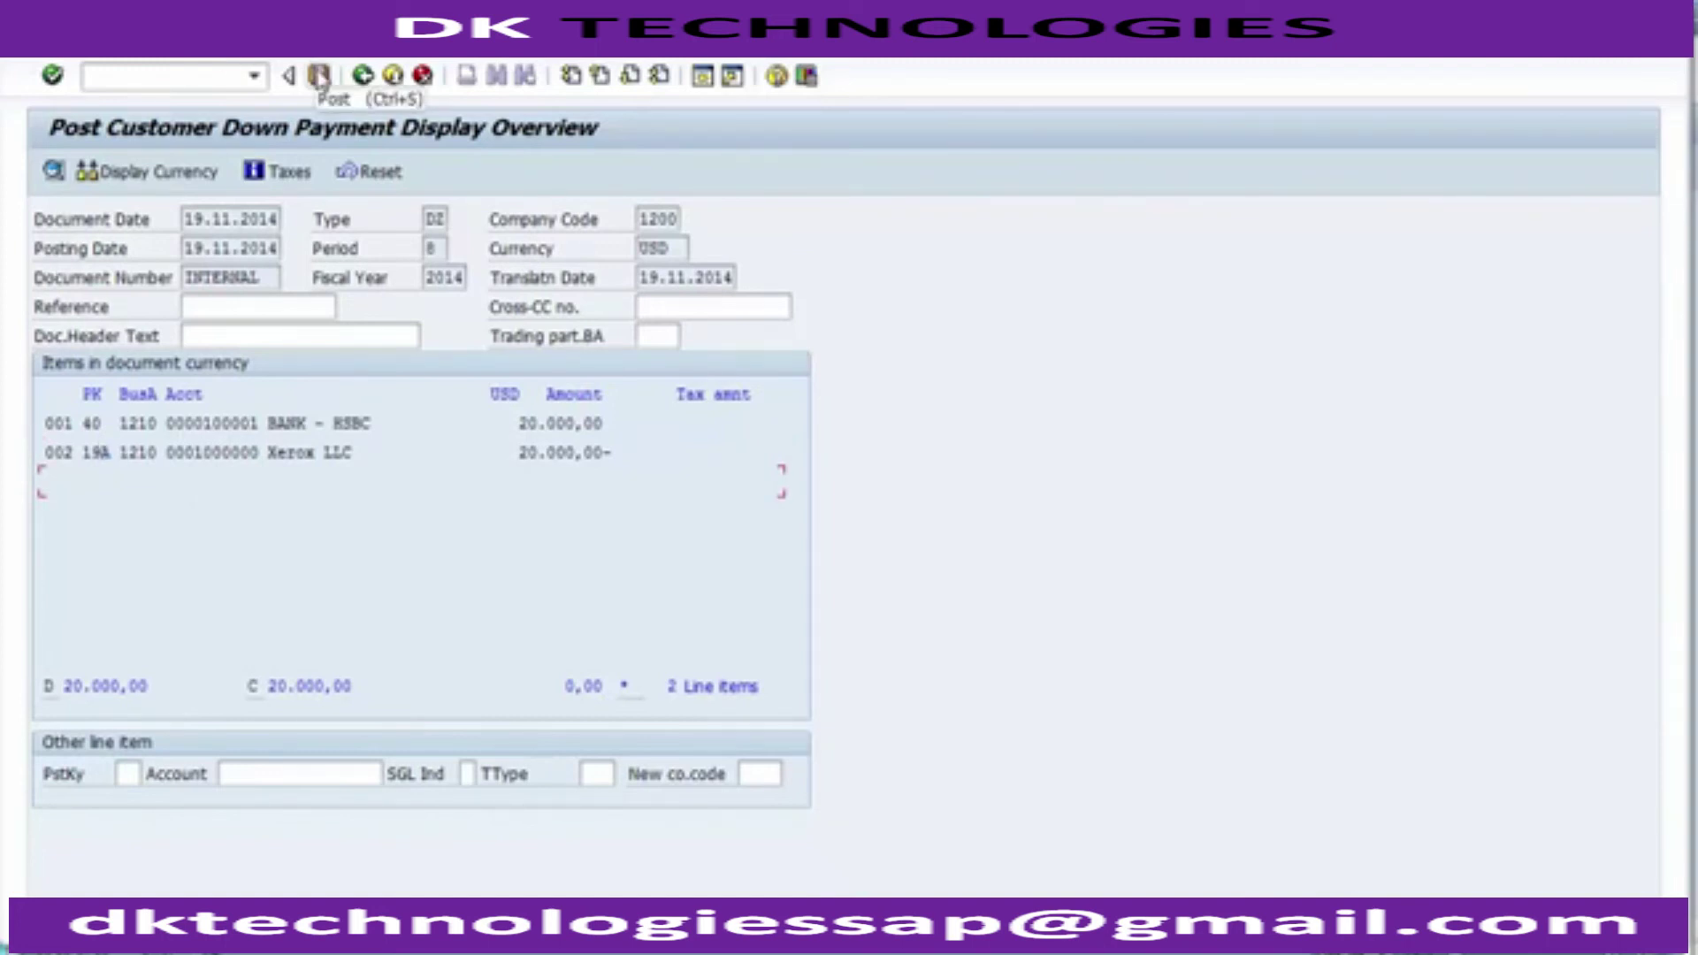
click(320, 76)
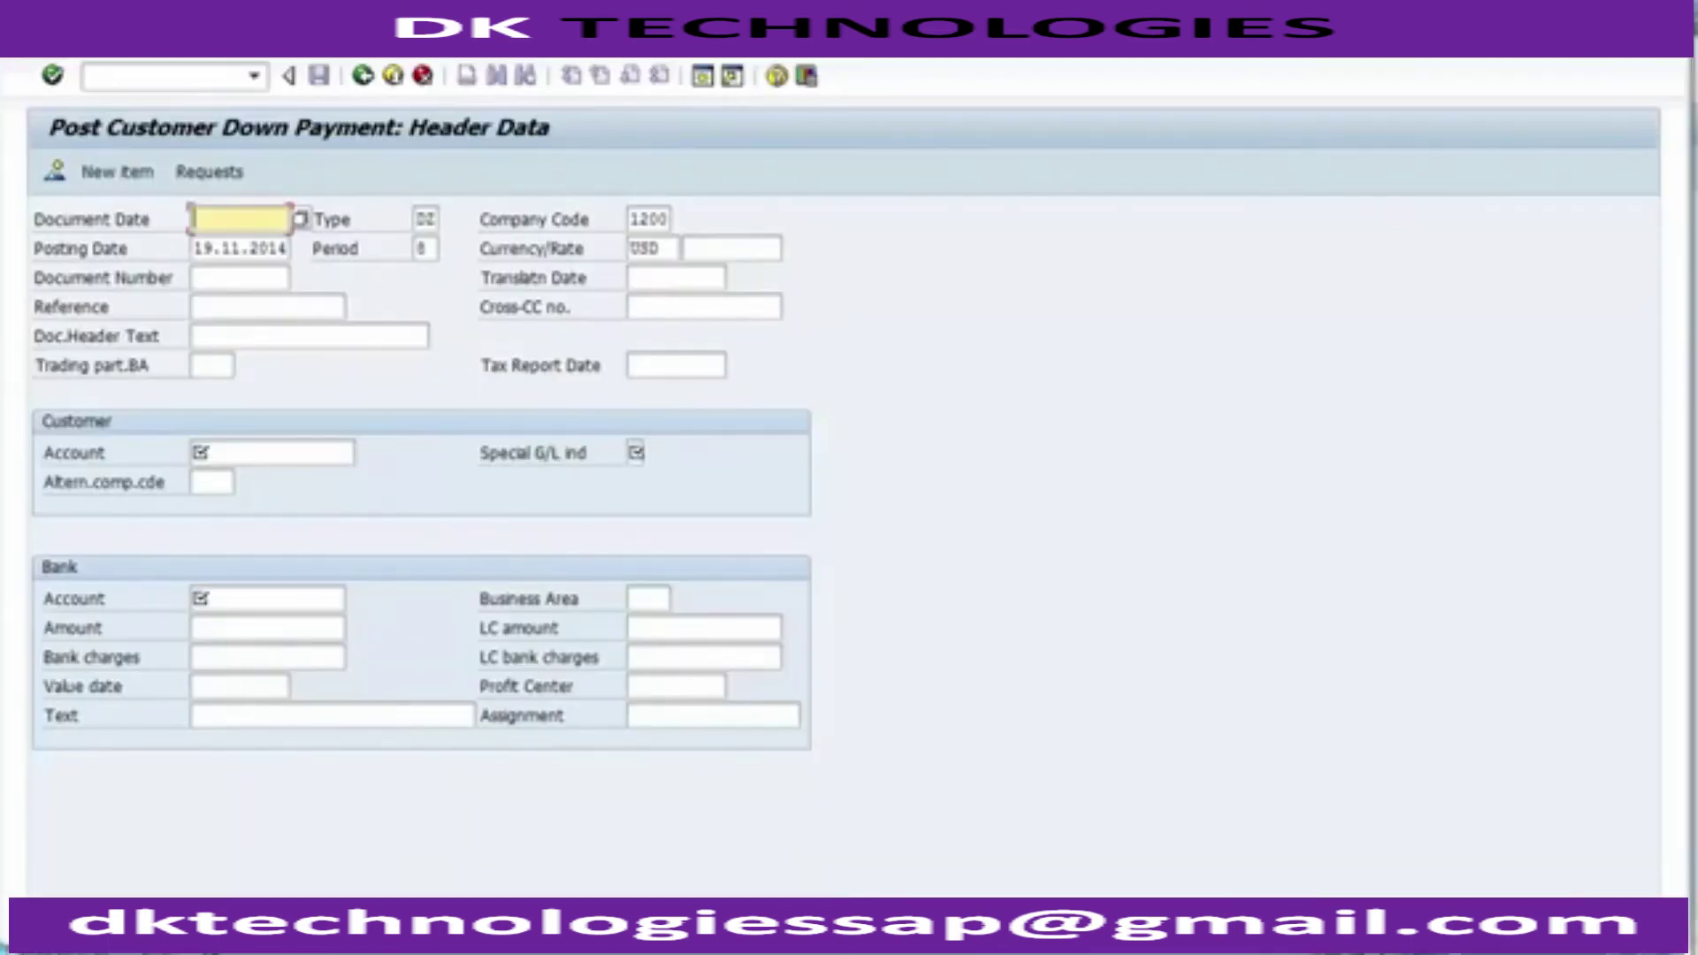
In the incoming payments session, start transaction FBL5N and list the customer's open items at key date 19.11.2014
click(785, 840)
click(165, 75)
text(/n)
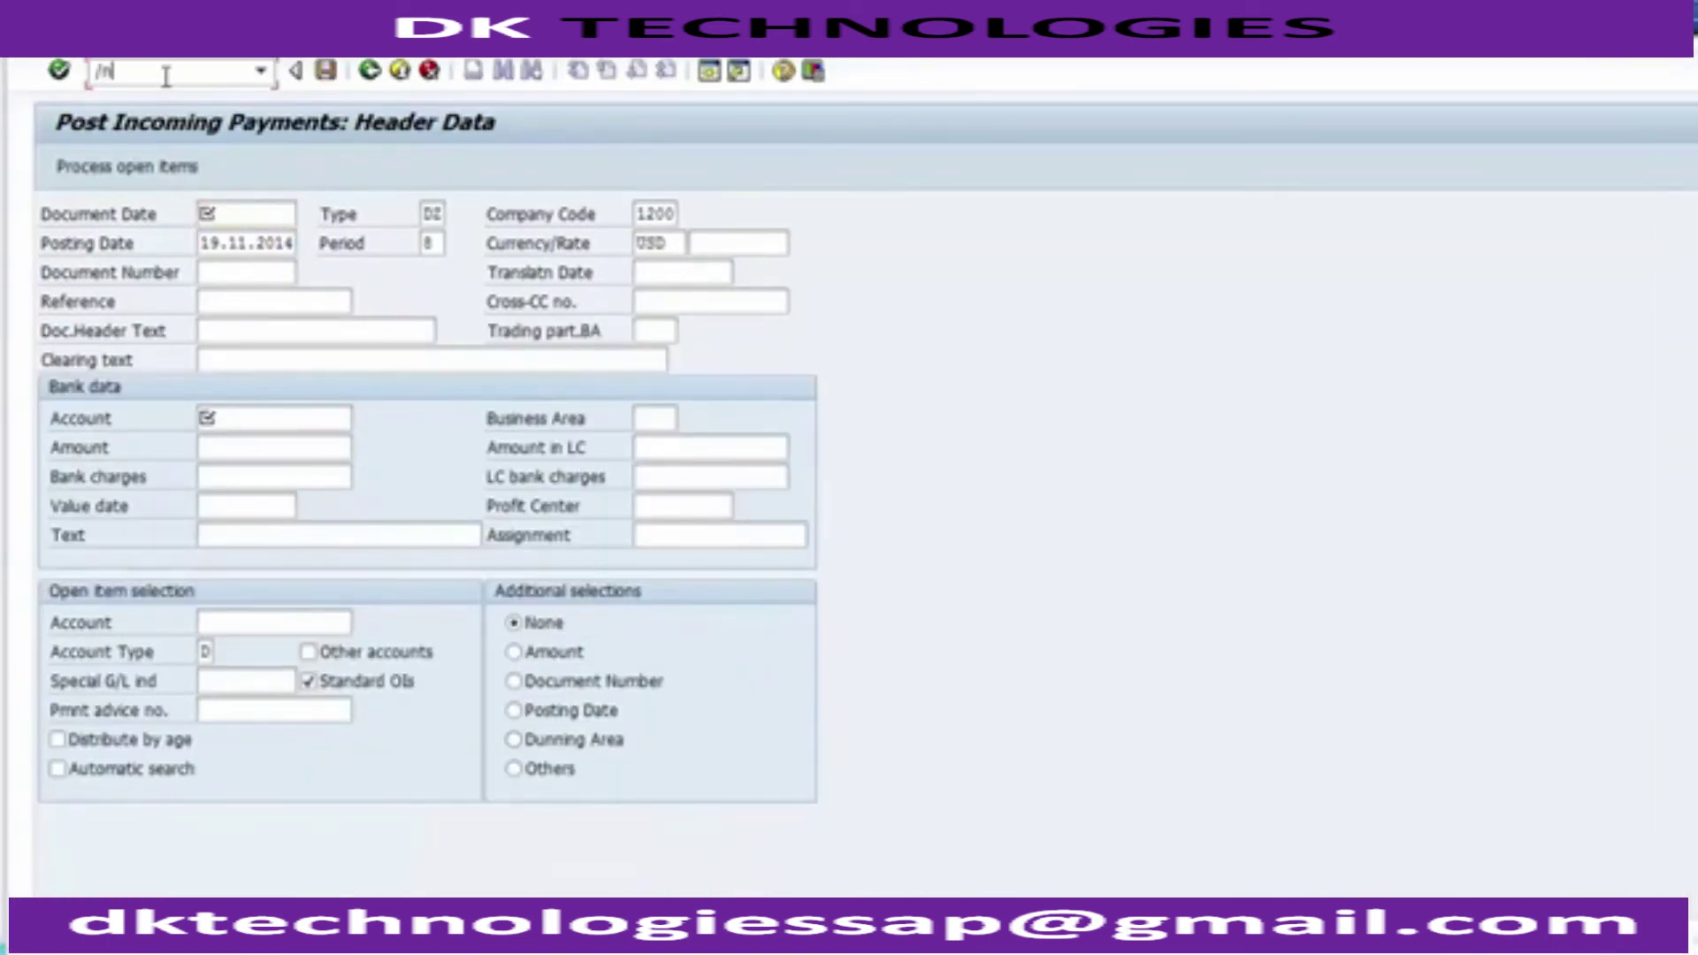
text(fbl5n)
key(Return)
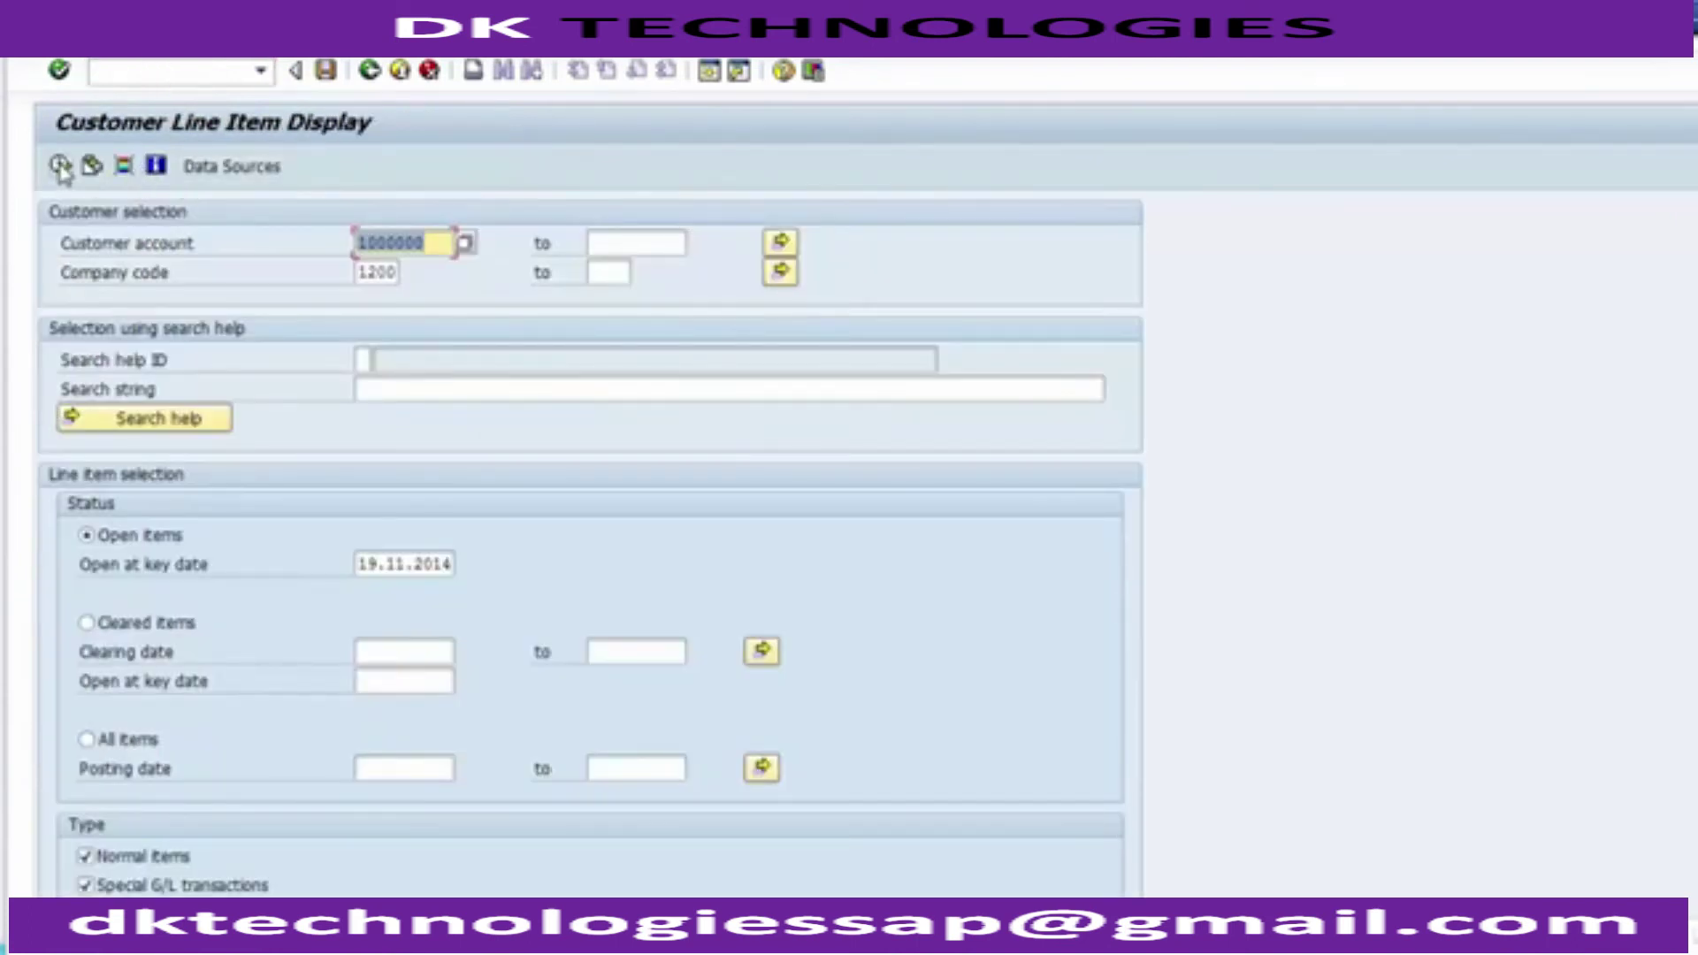
click(60, 167)
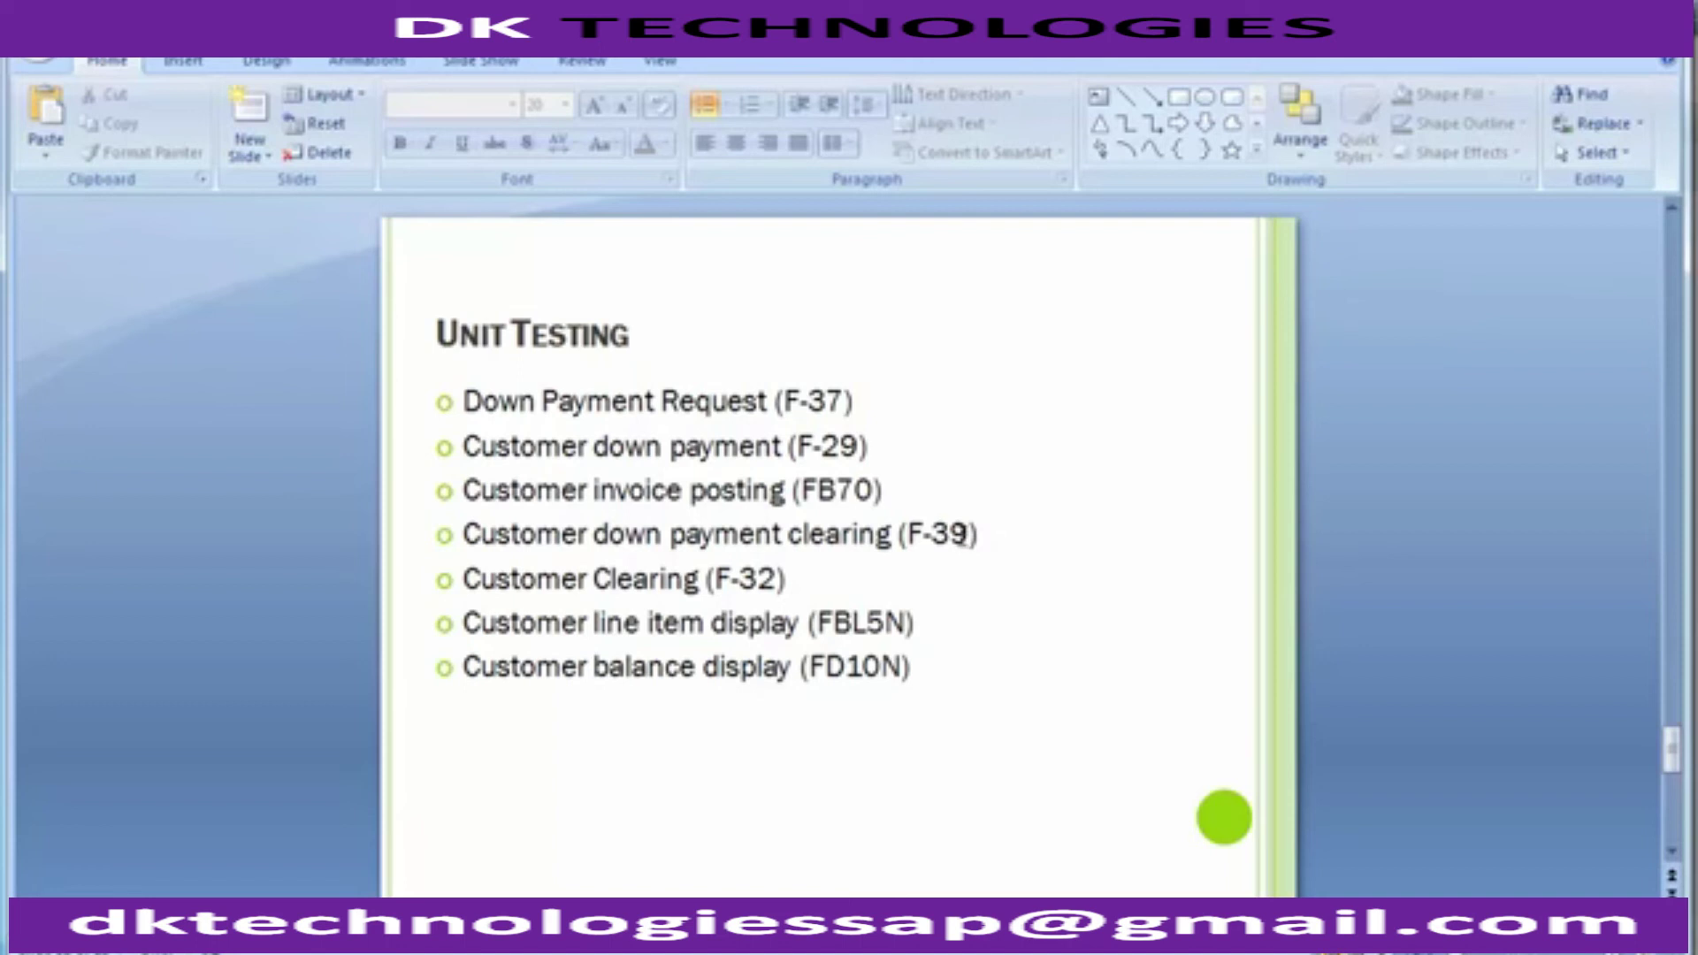
In the PowerPoint slide "Unit Testing", add the bullet "Incoming Payment (F-28)" below Customer down payment clearing (F-39)
click(975, 536)
key(Return)
text(Indoming)
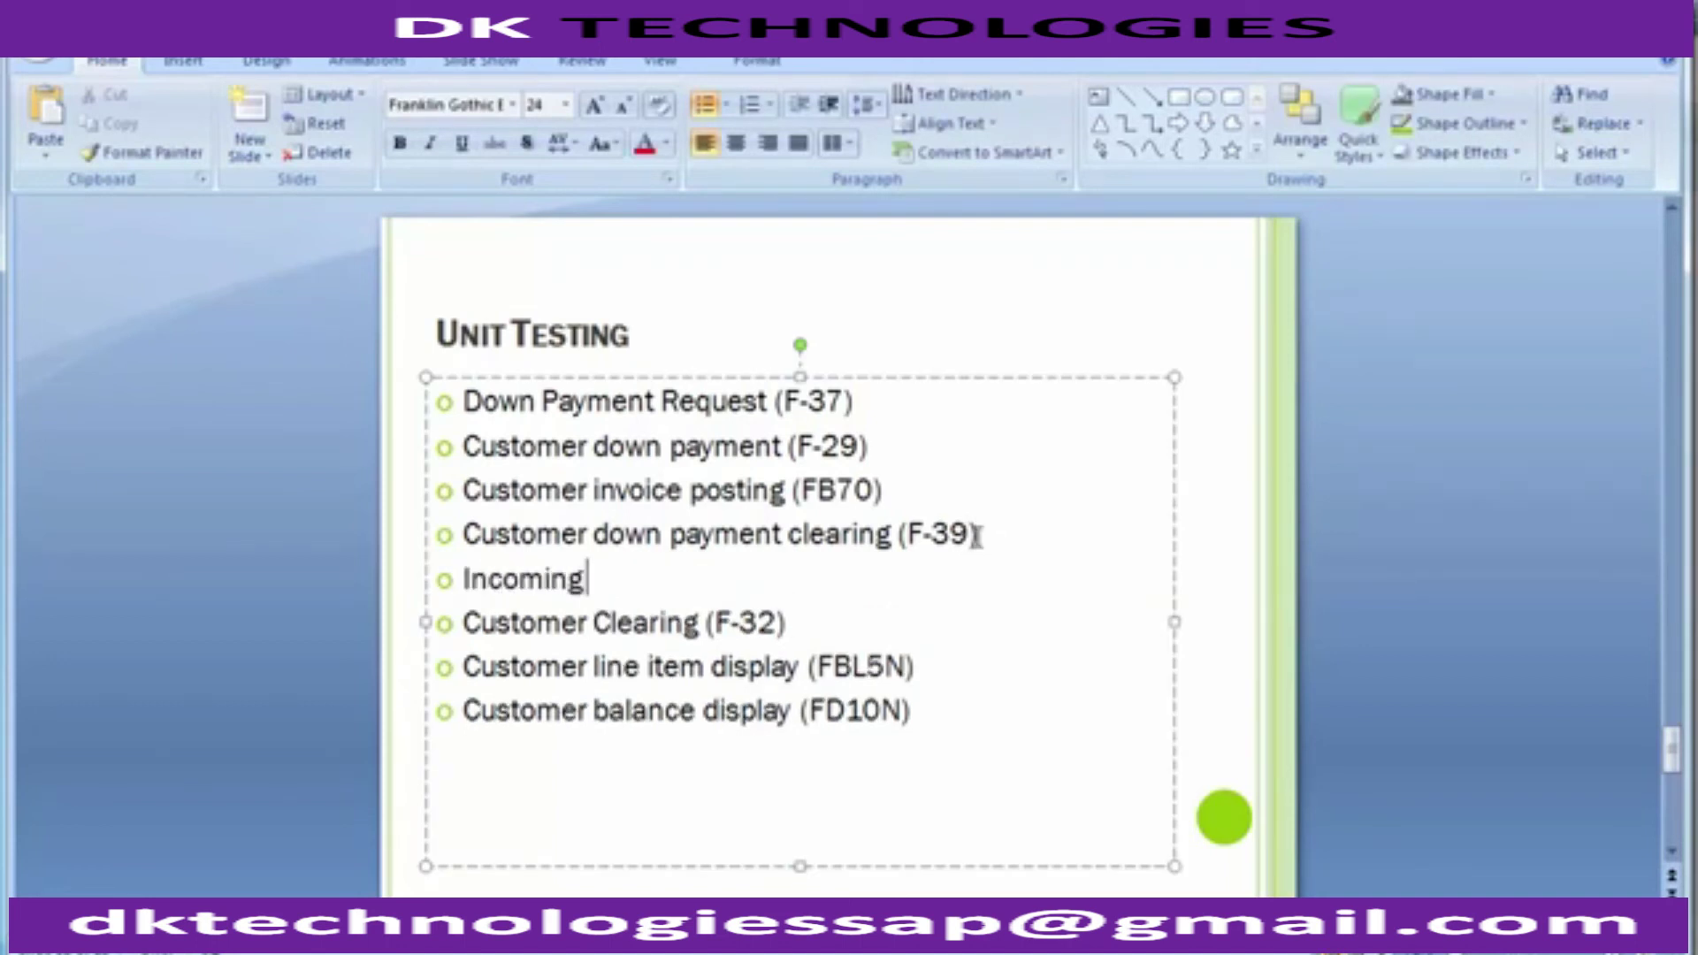
text( Payment)
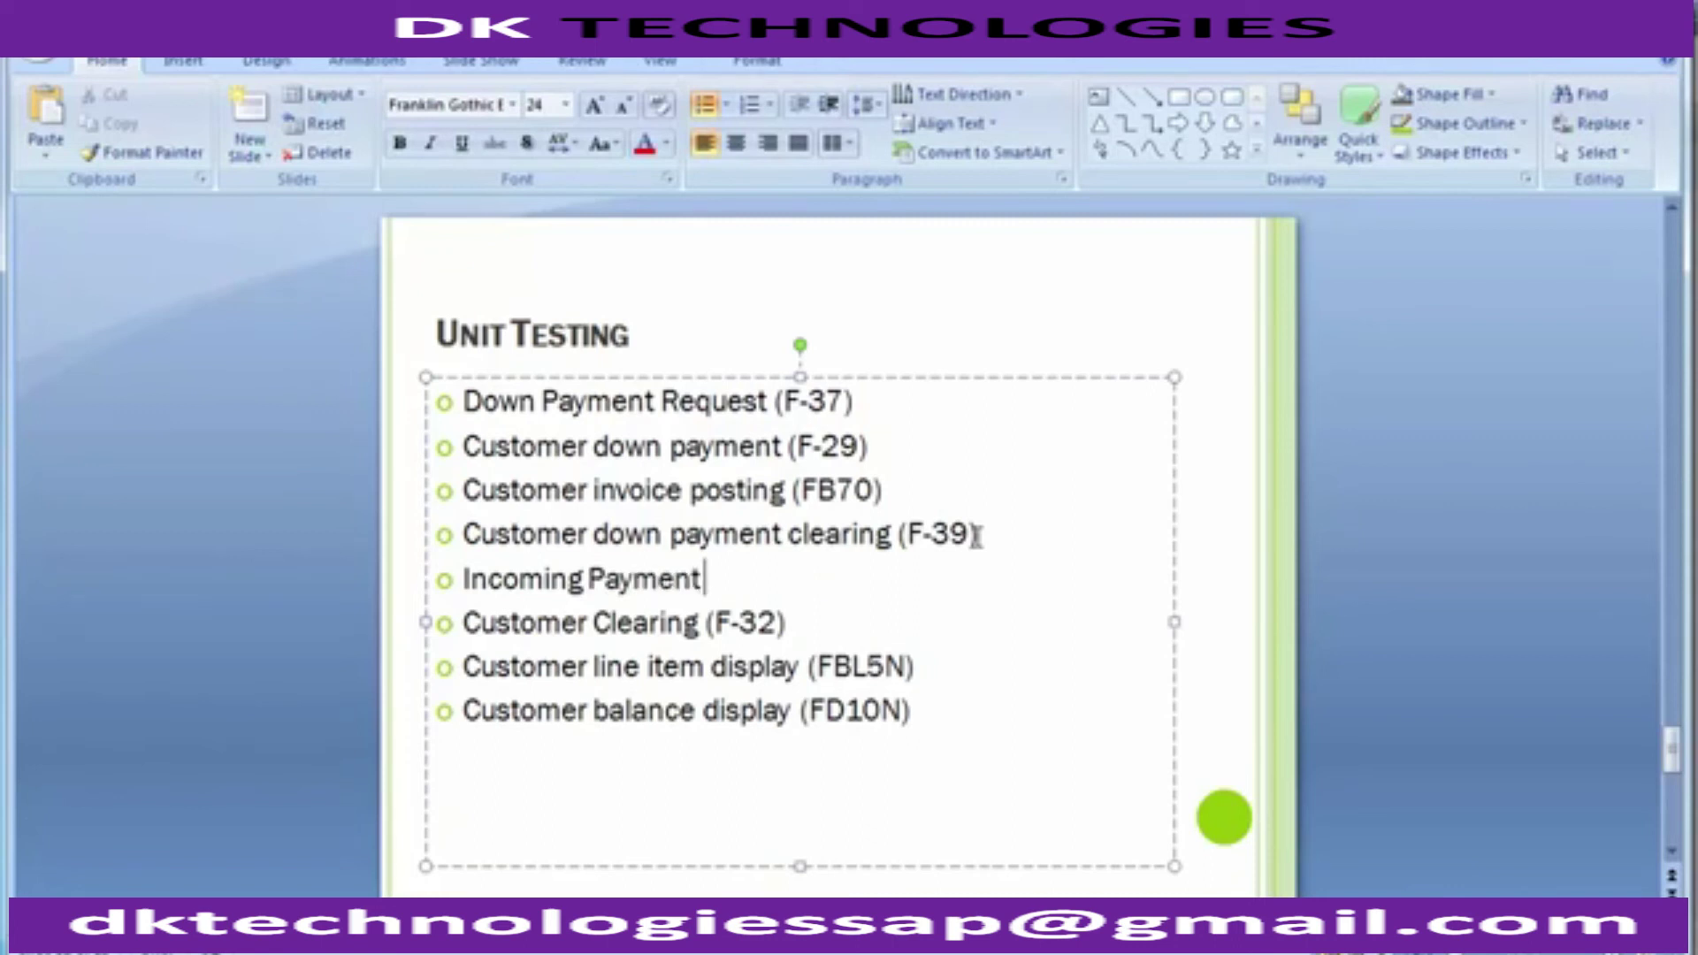
text( (F-28))
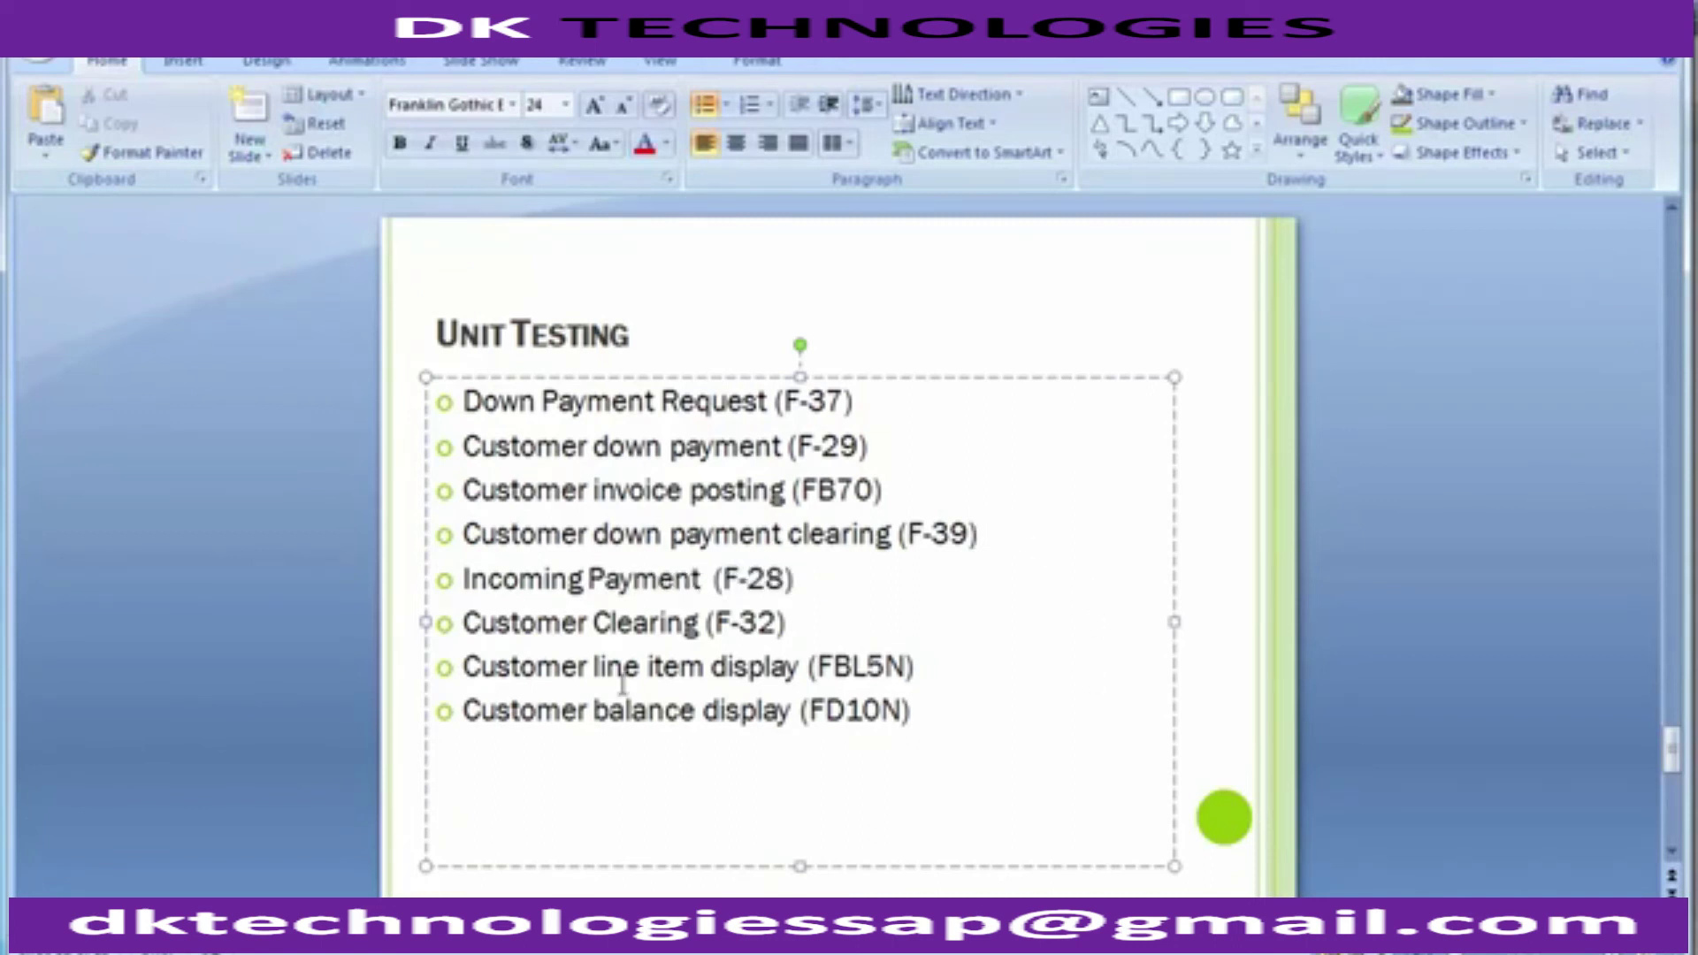
click(228, 551)
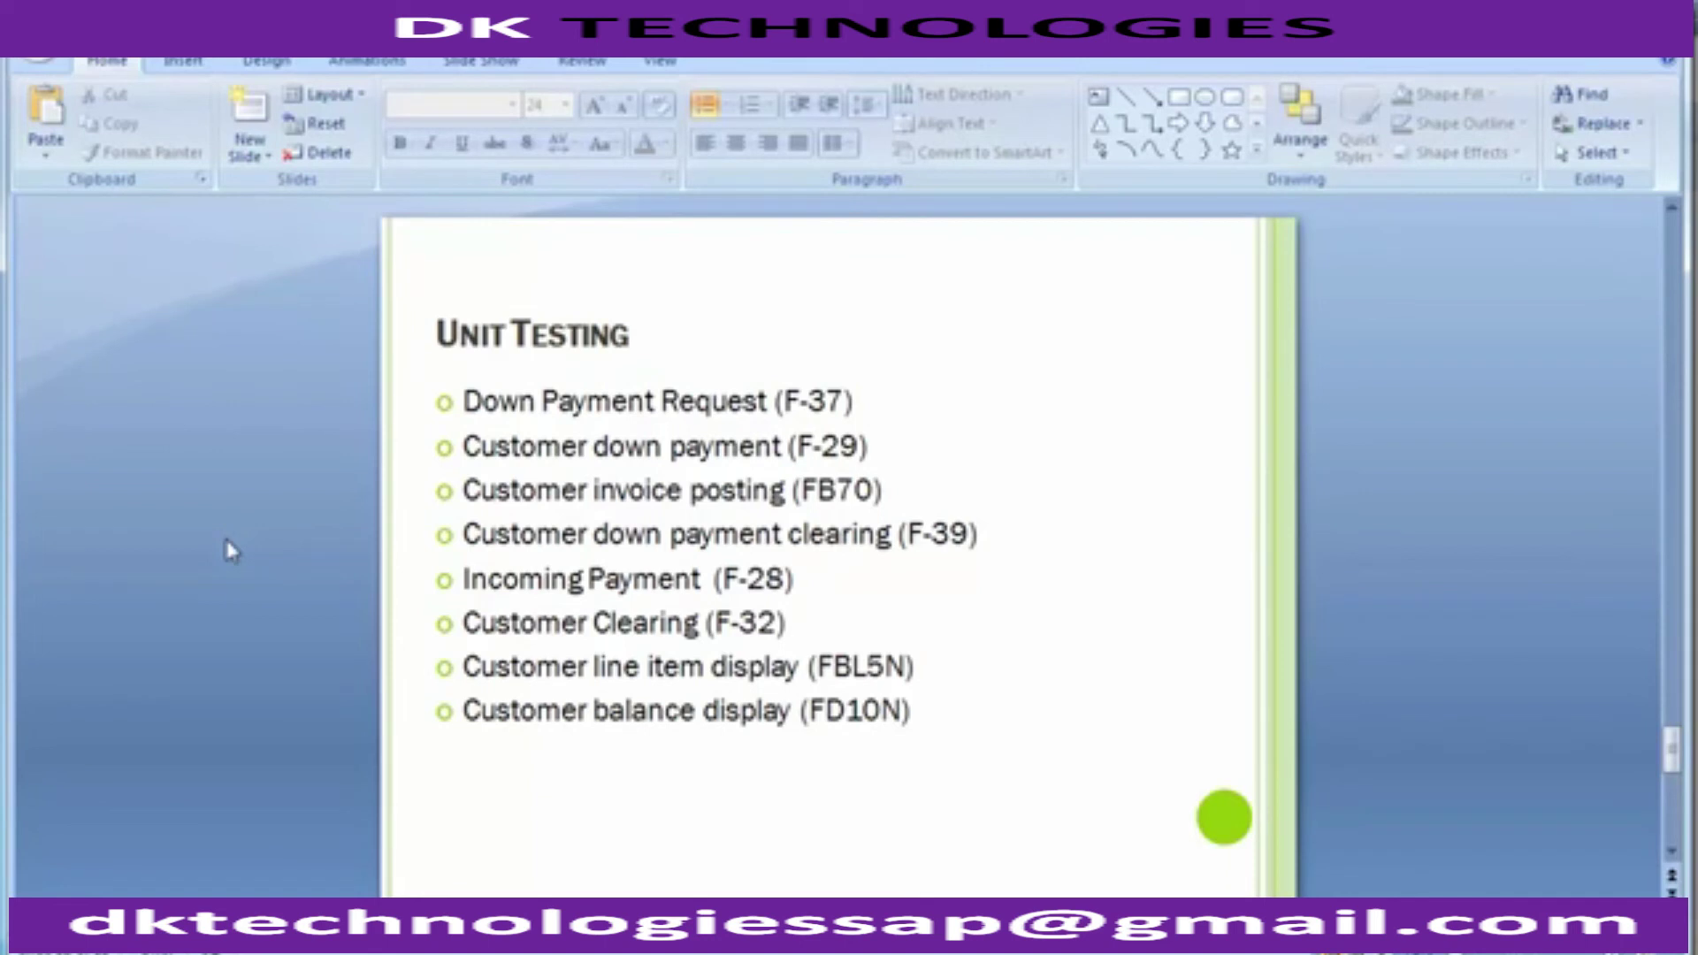
Switch back to the SAP customer line item display and check the amount of the open DZ item
key(alt+Tab)
click(160, 70)
click(610, 572)
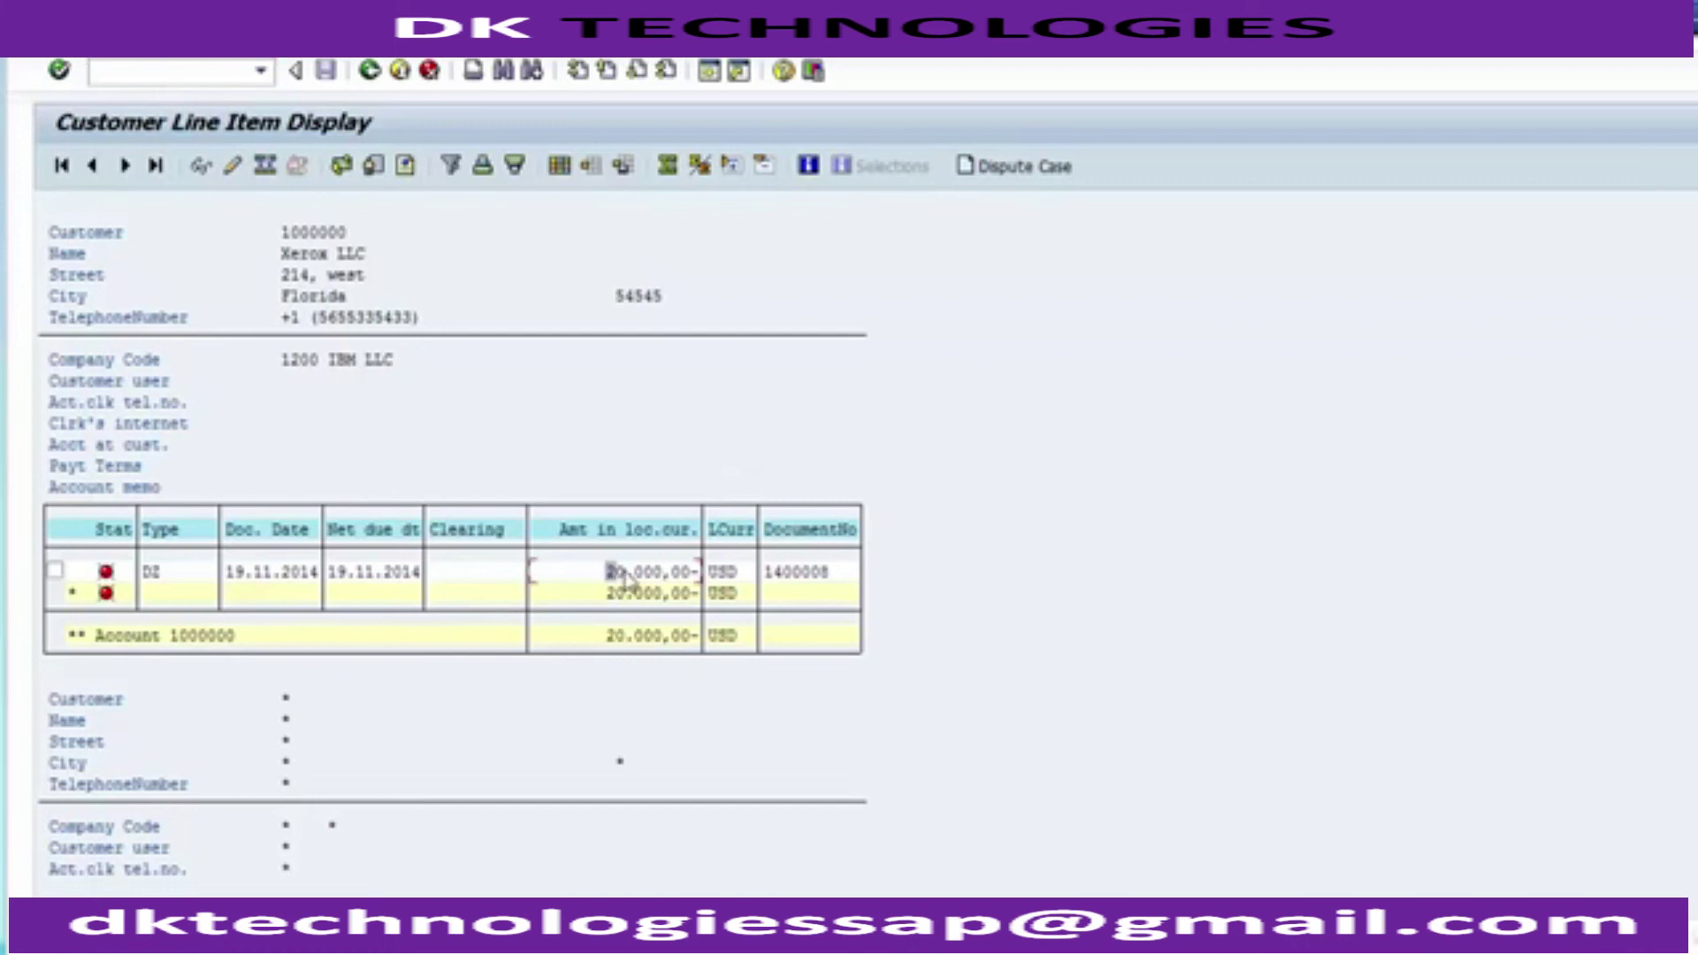
Look up the transaction code on the slide and open Customer Balance Display with transaction FD10N
click(147, 73)
text(/n)
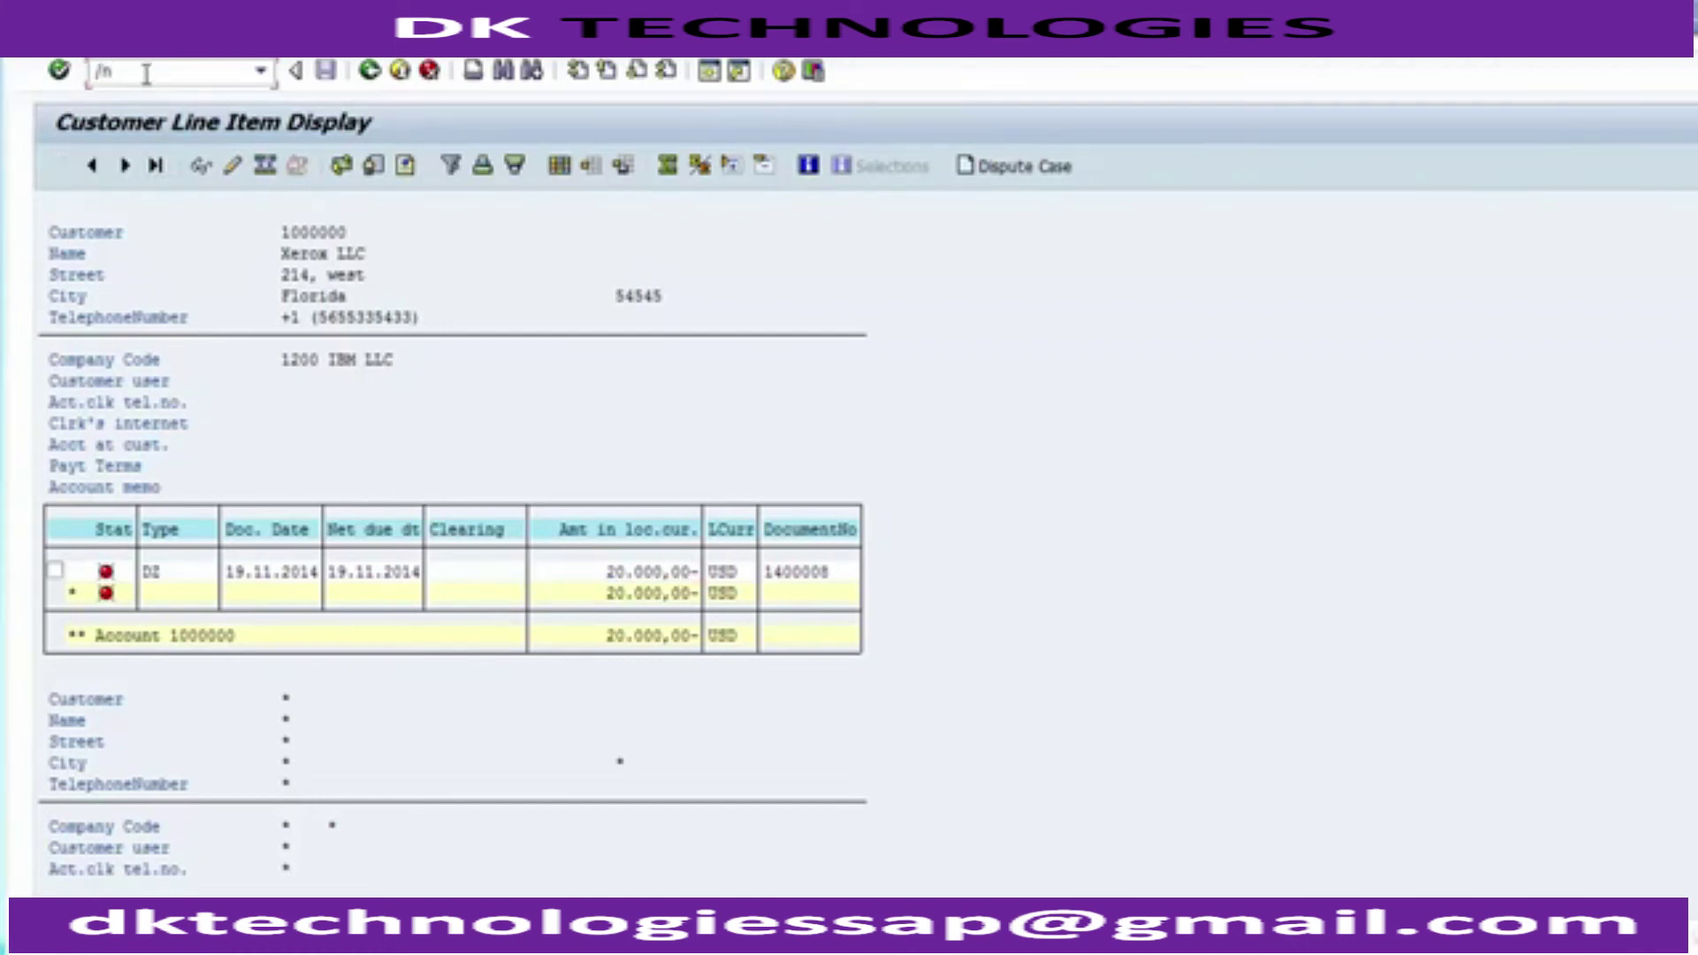
key(alt+Tab)
key(alt+Tab)
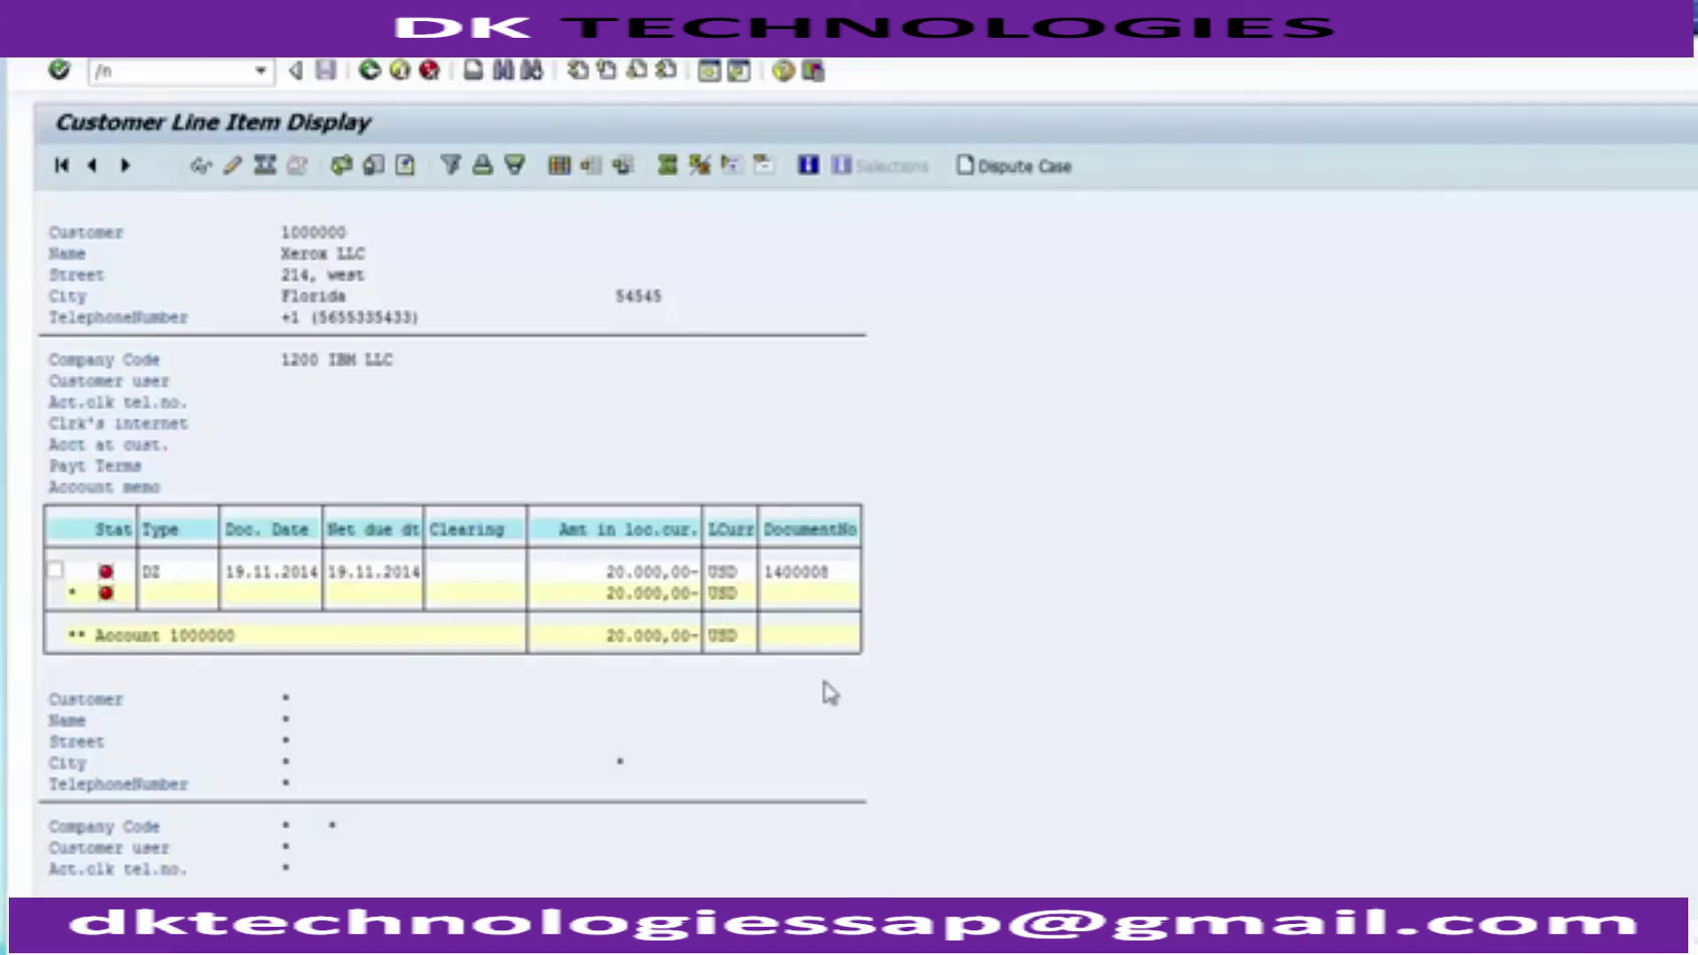
text(/nfd)
text(l5n)
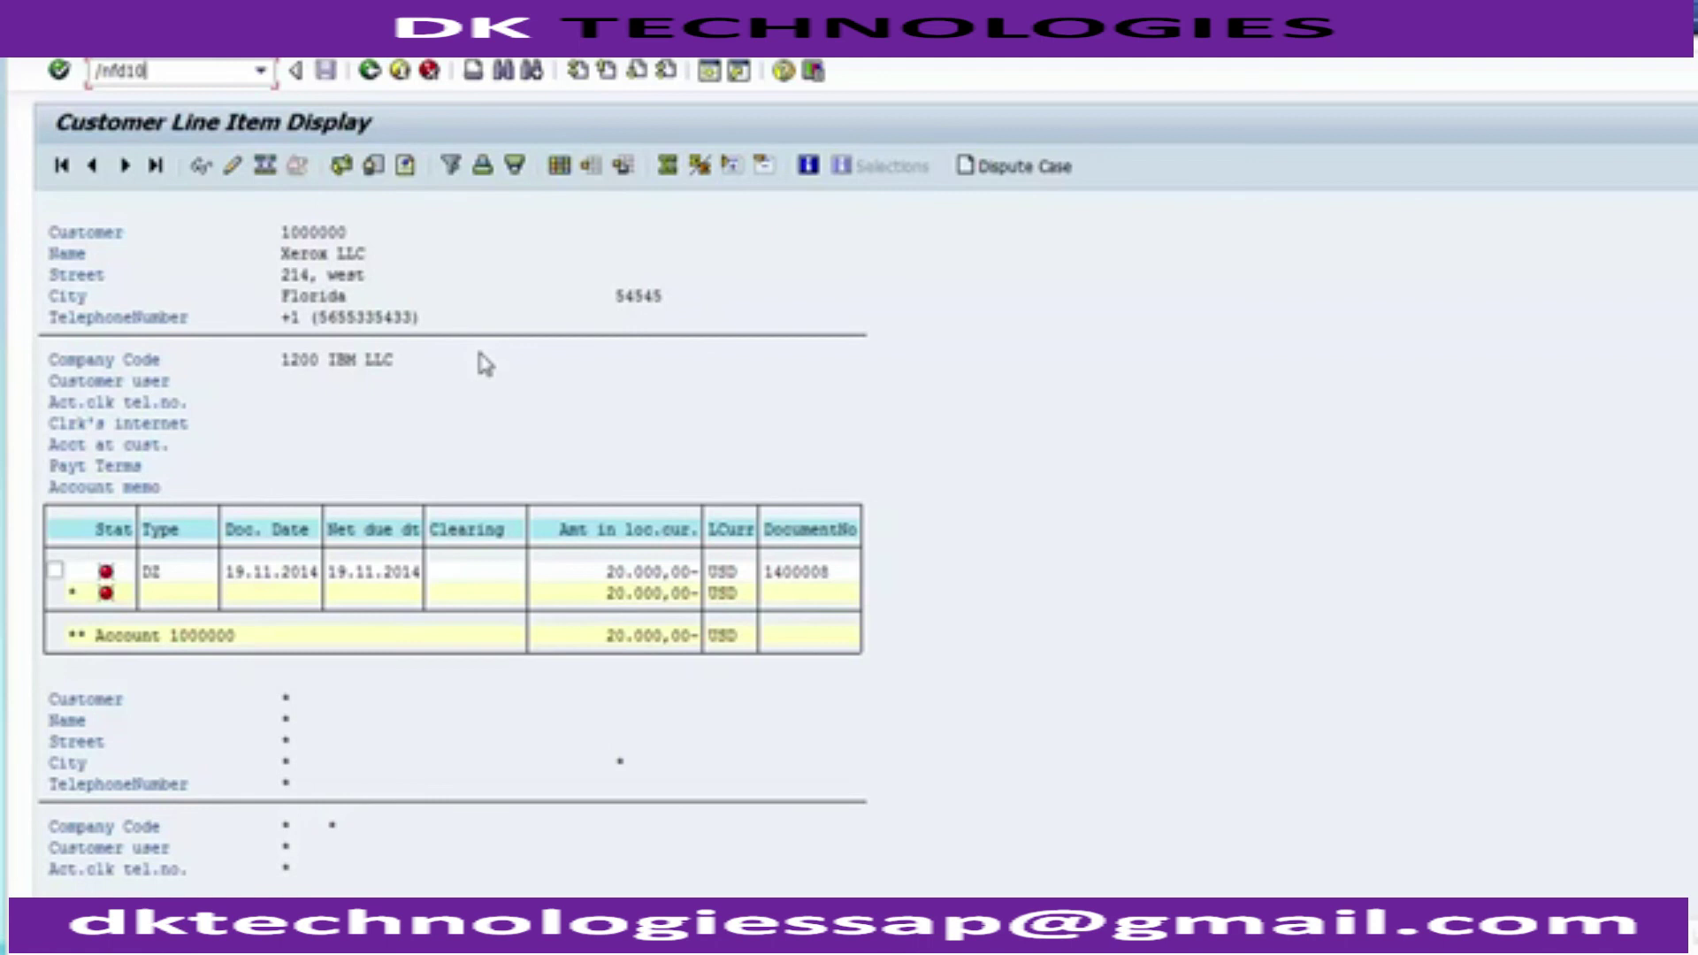
key(Return)
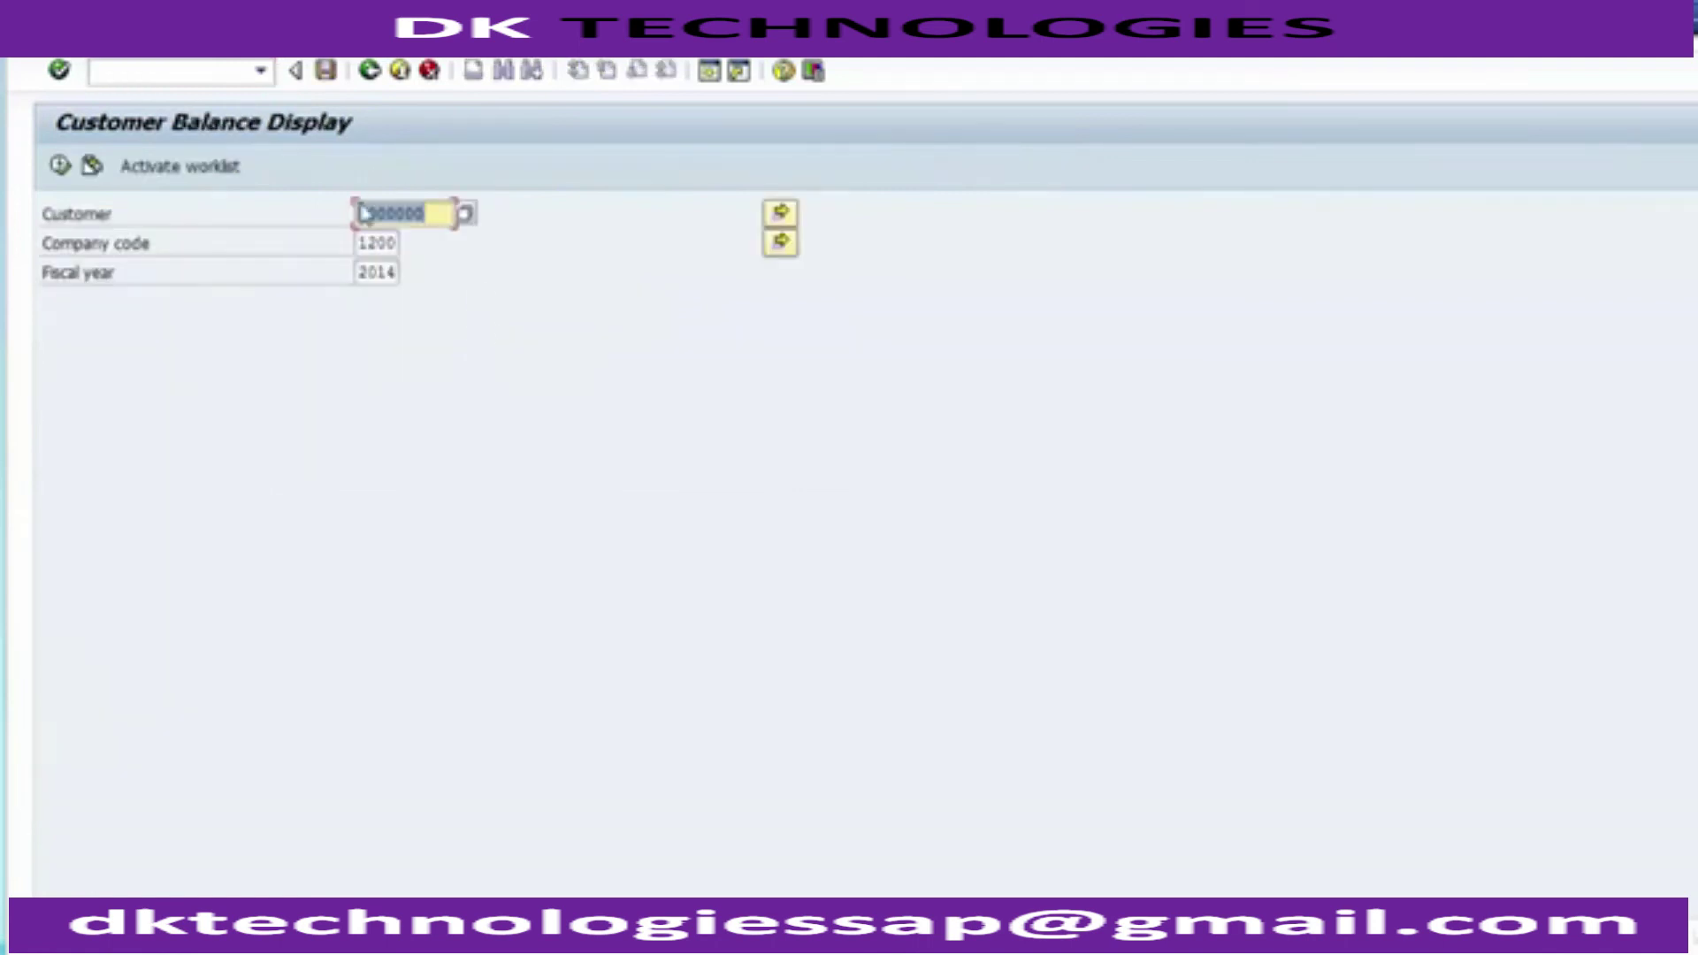
Display the customer's balances for company code 1200 and fiscal year 2014, and check the Balance column
click(61, 173)
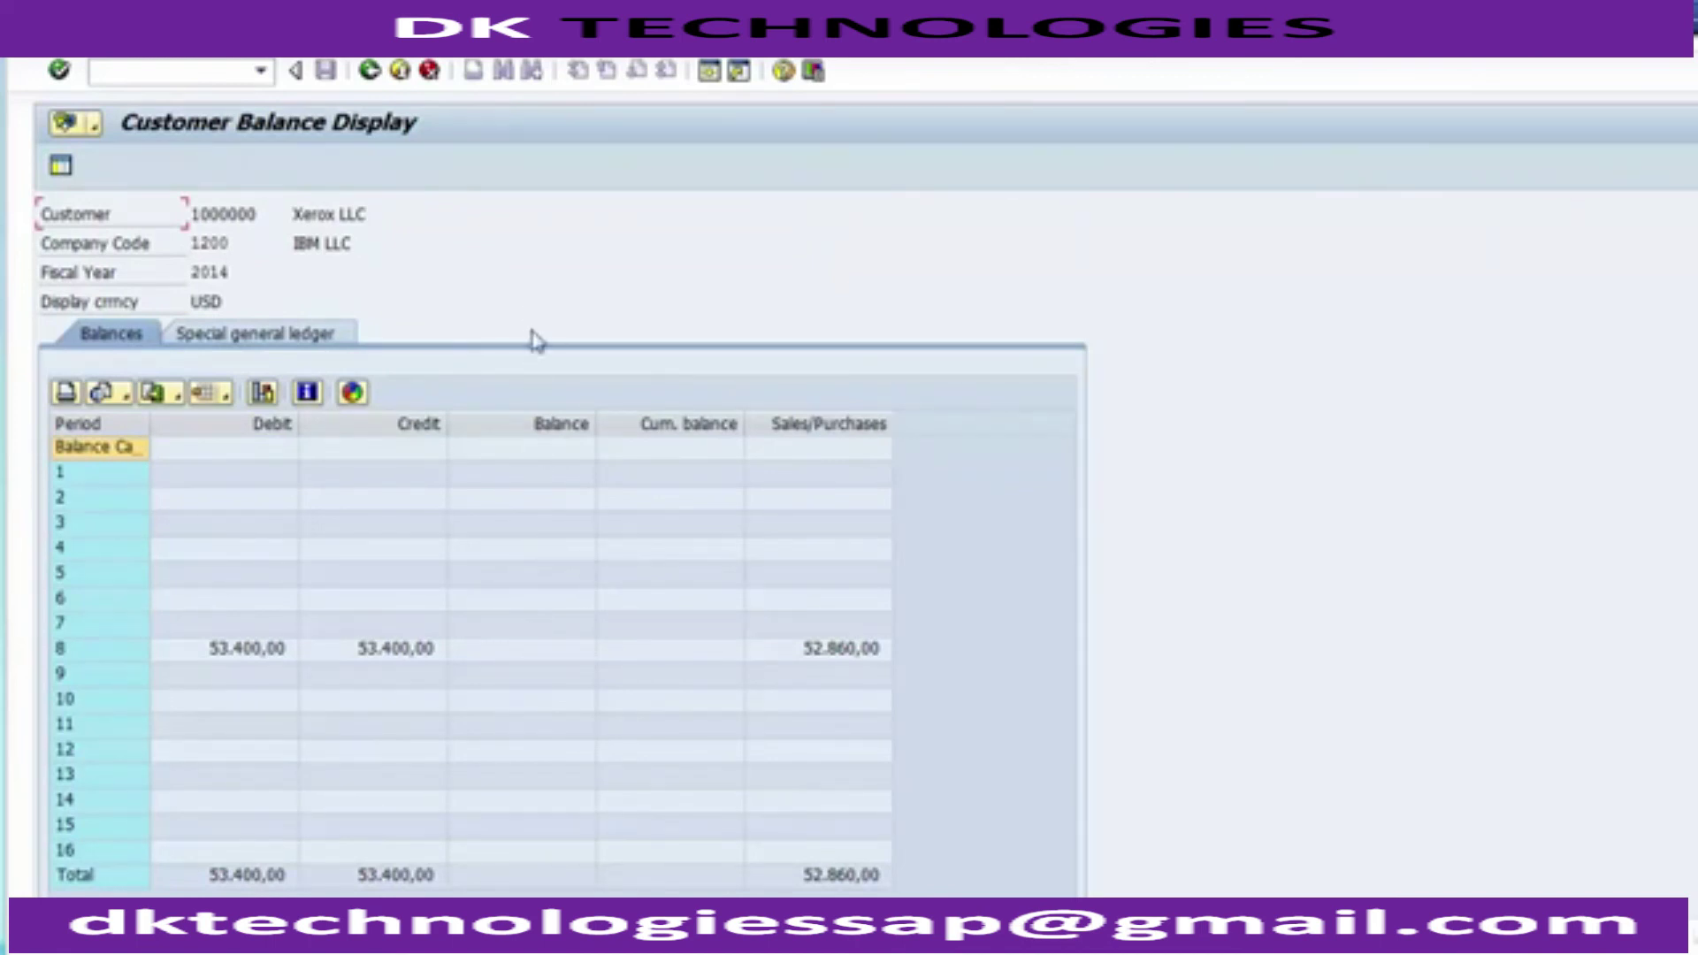
click(370, 73)
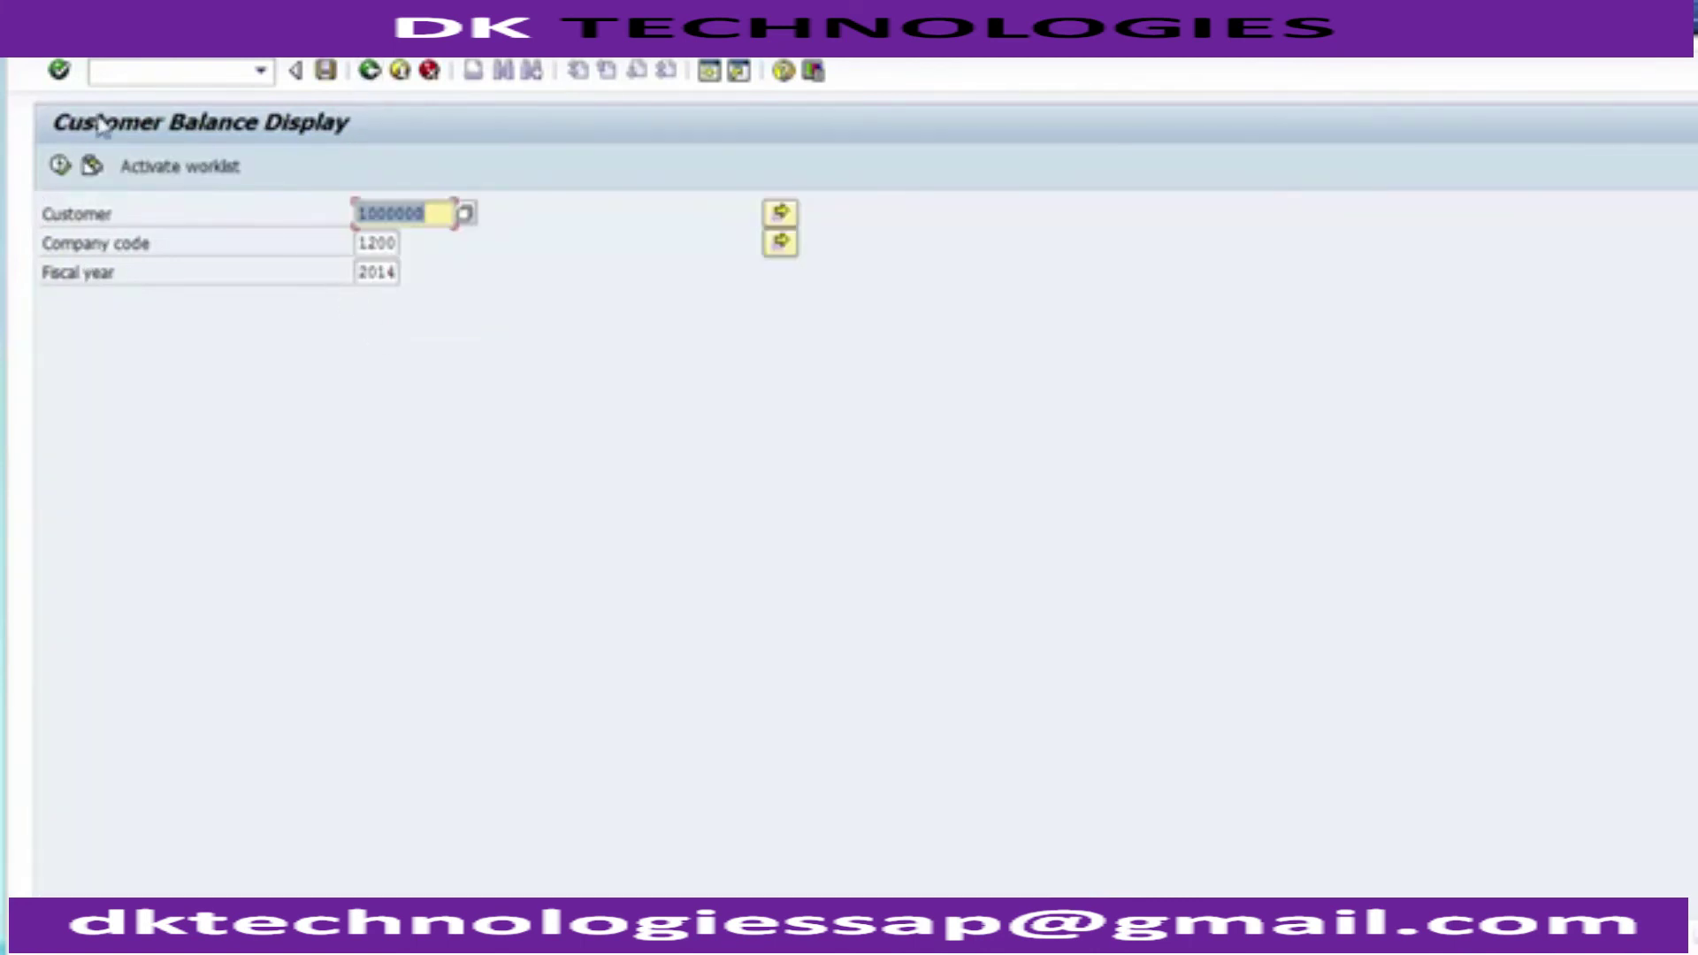
click(68, 167)
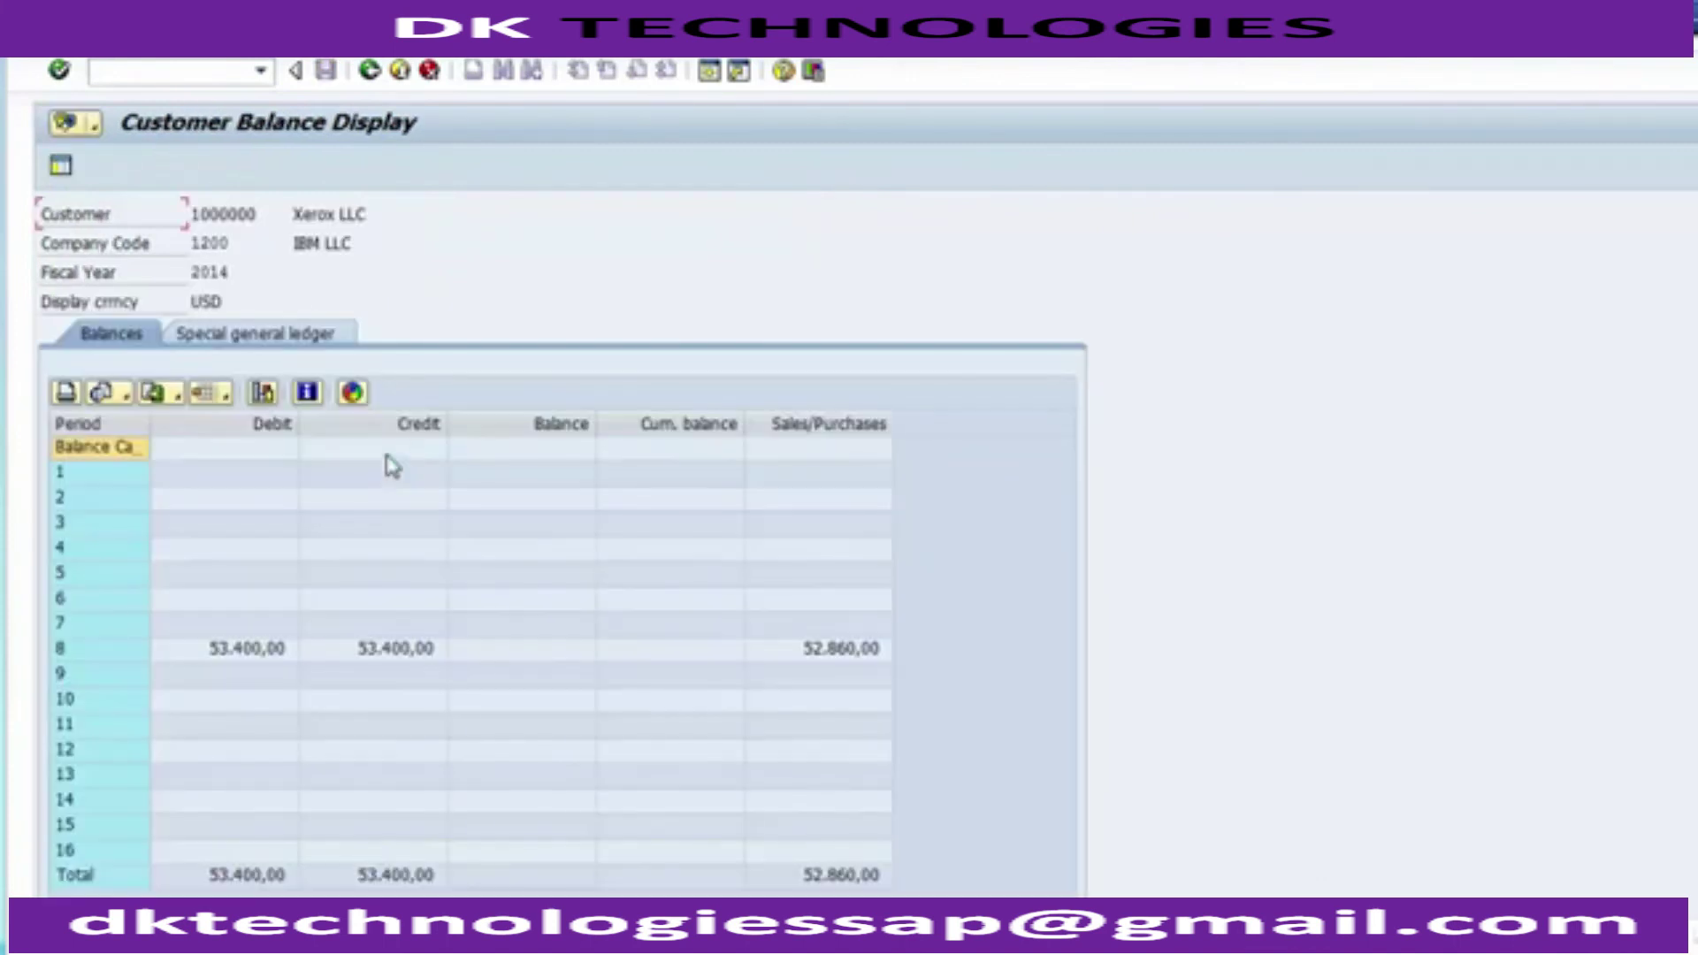
click(538, 423)
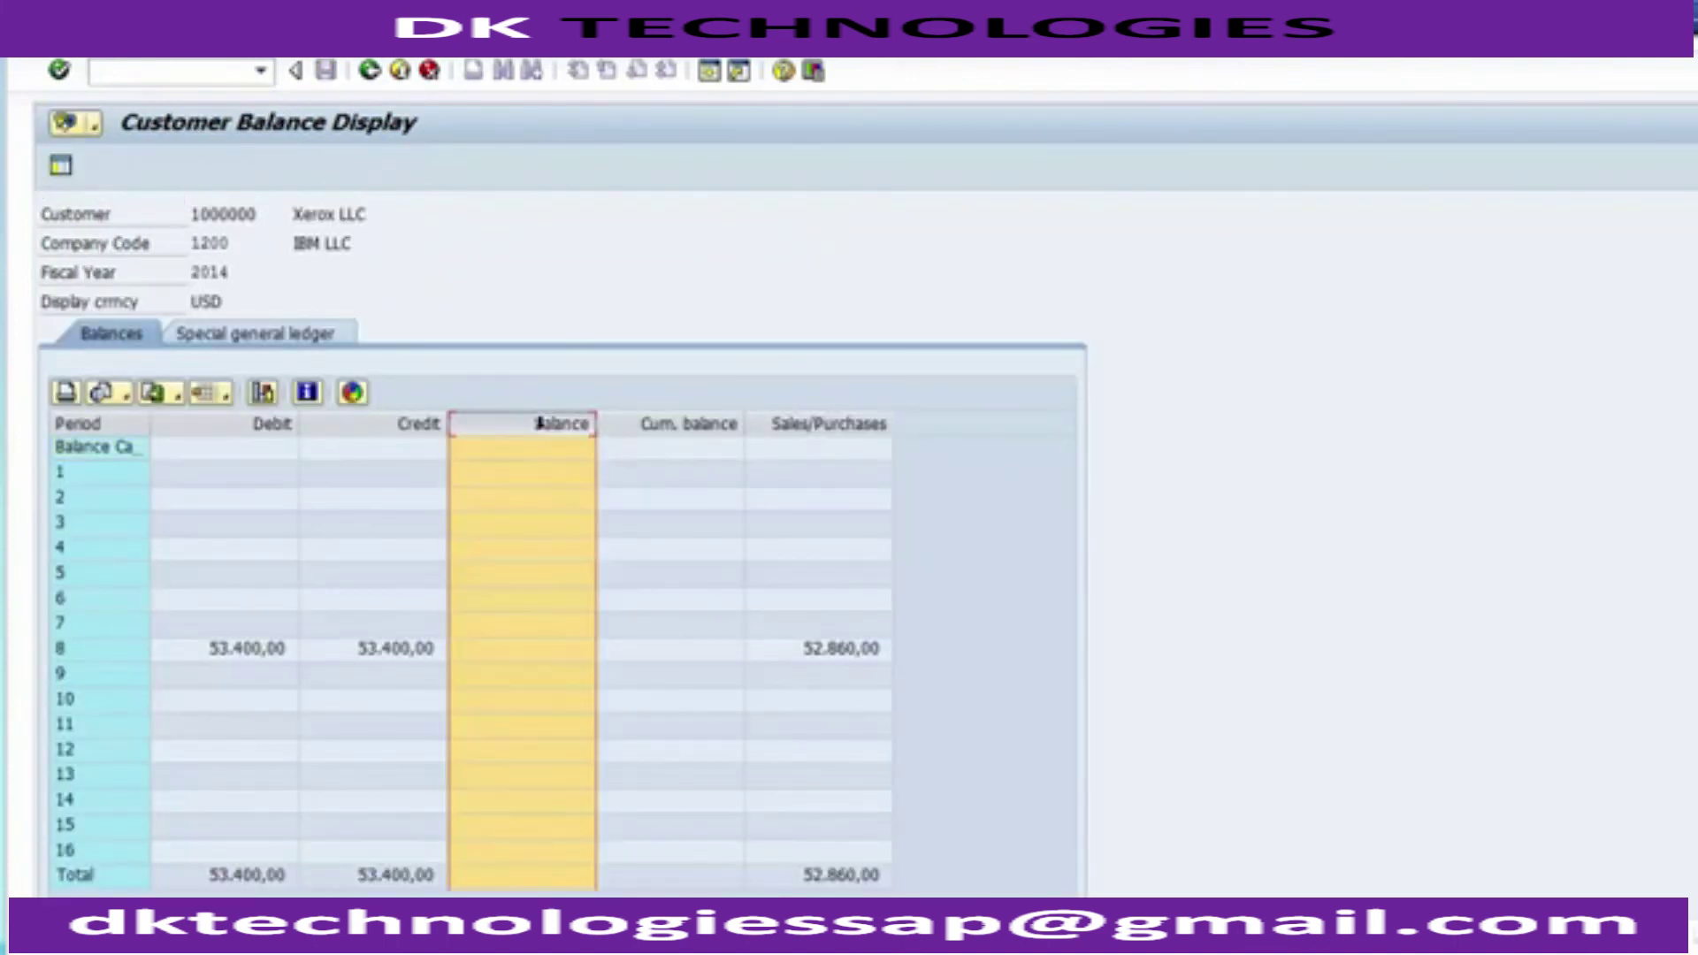
key(alt+Tab)
key(alt+Tab)
Show the customer's special general ledger balances and check the balance of the down payment transaction
click(270, 345)
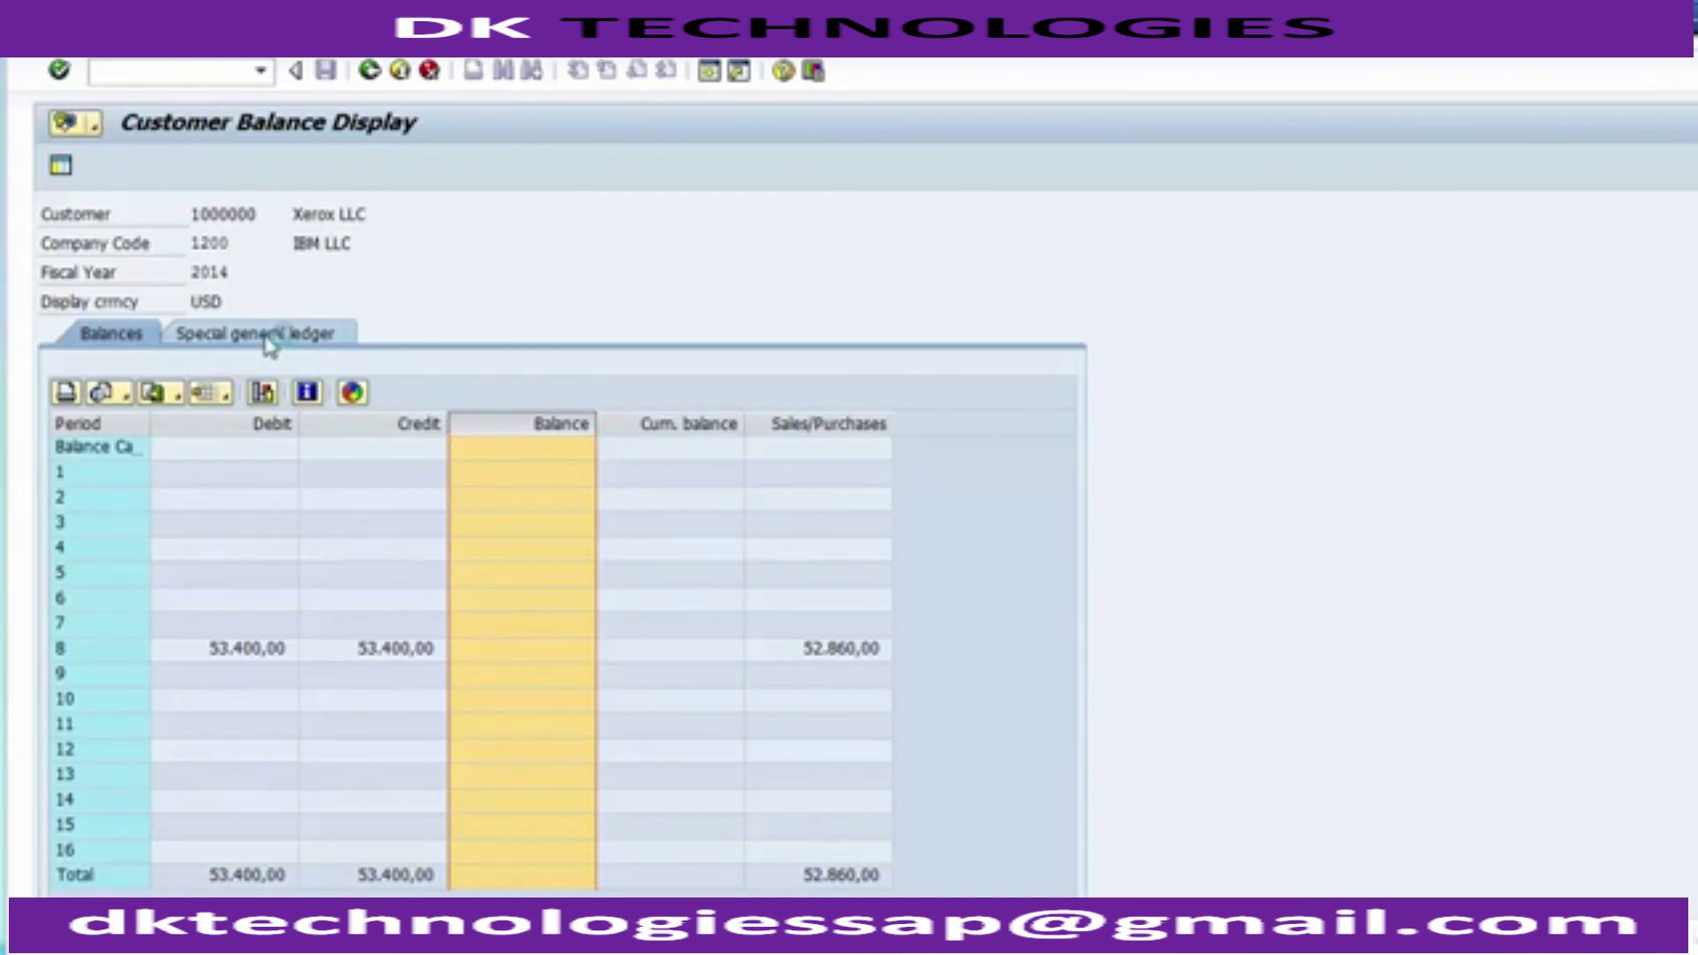
click(270, 345)
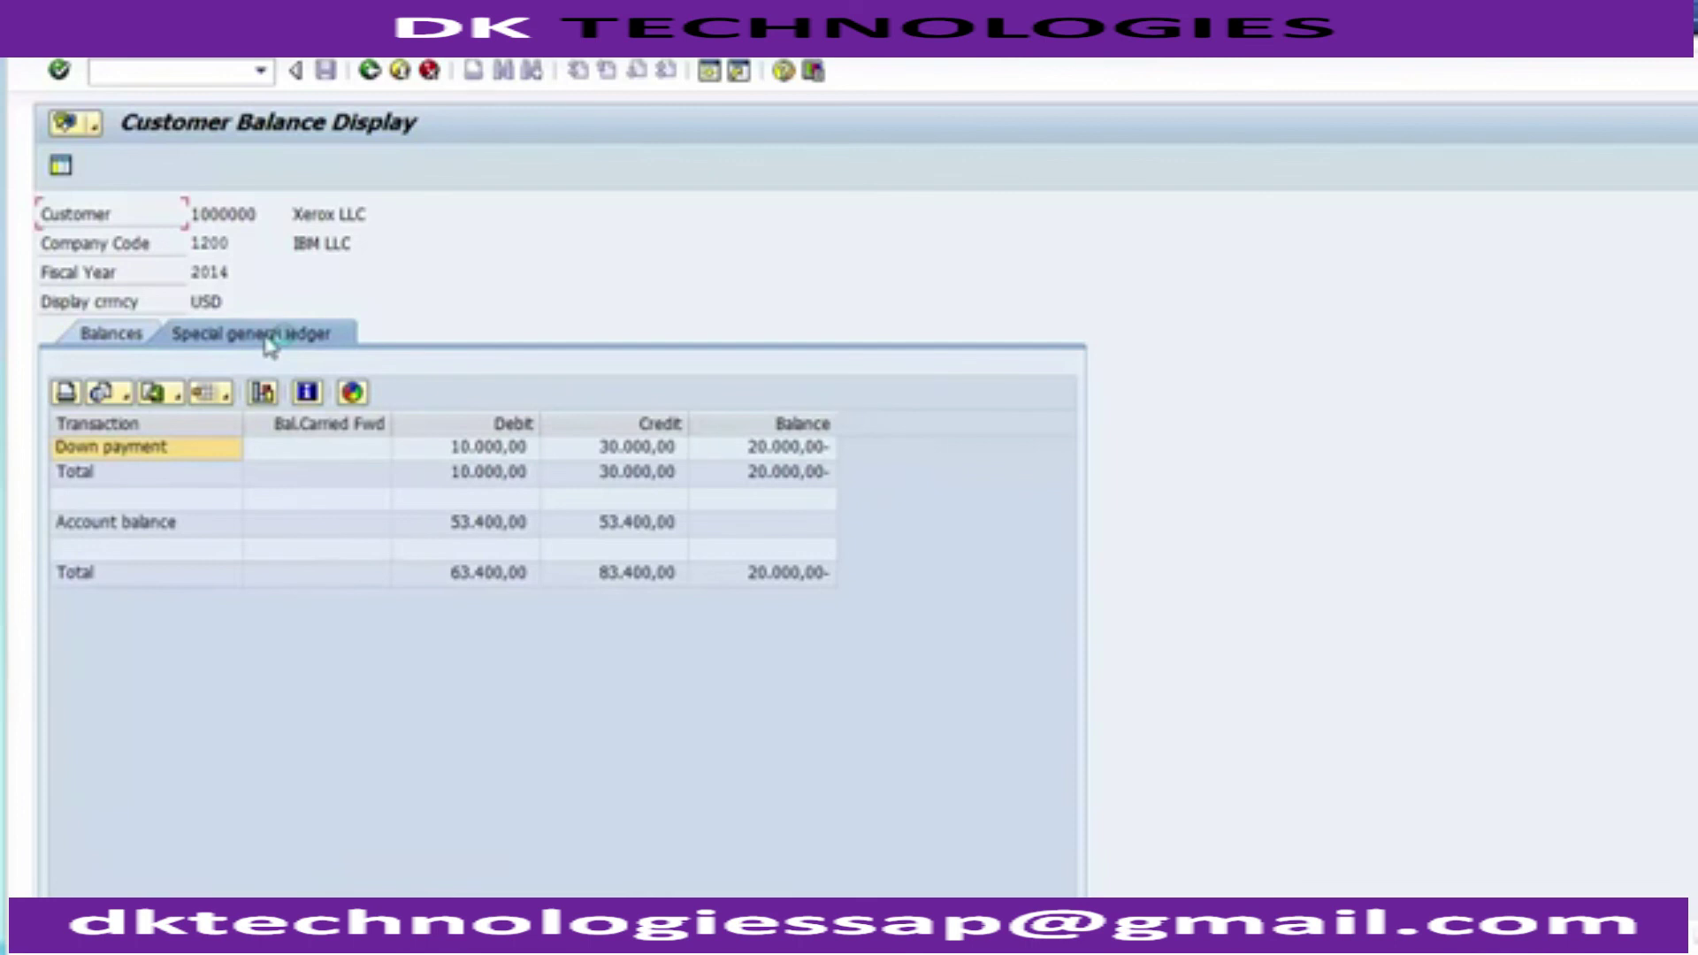
click(783, 451)
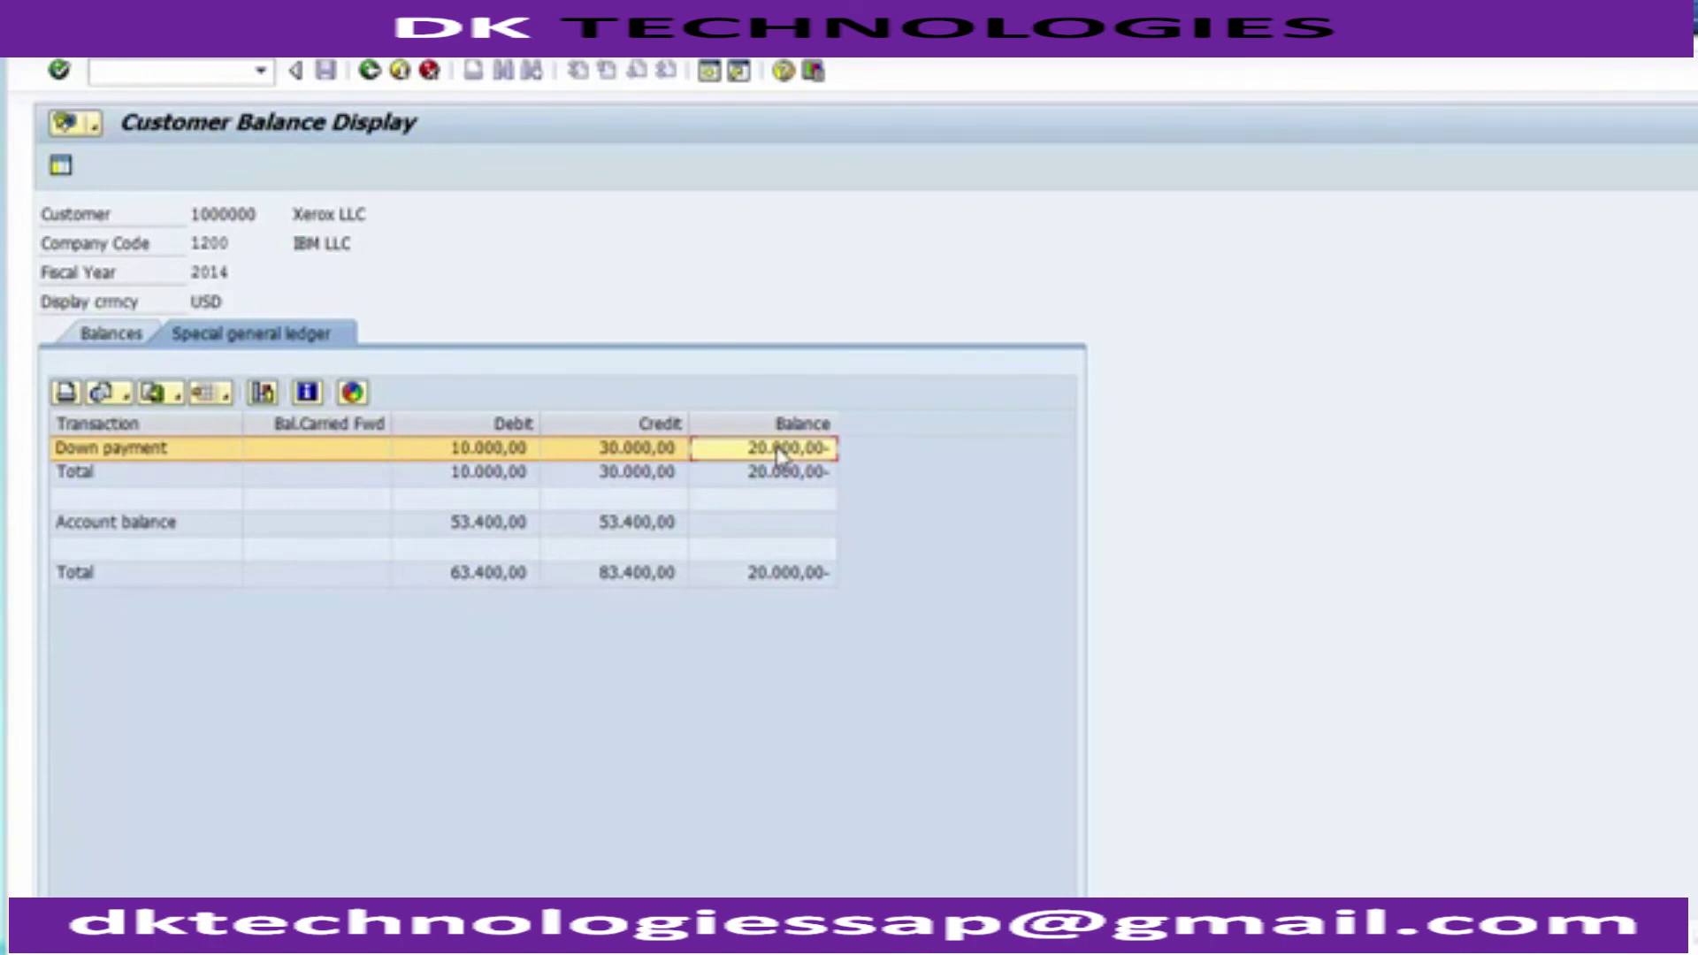
Switch to the PowerPoint presentation and move from the "Unit Testing" slide to the closing "Thank You" slide
key(alt+Tab)
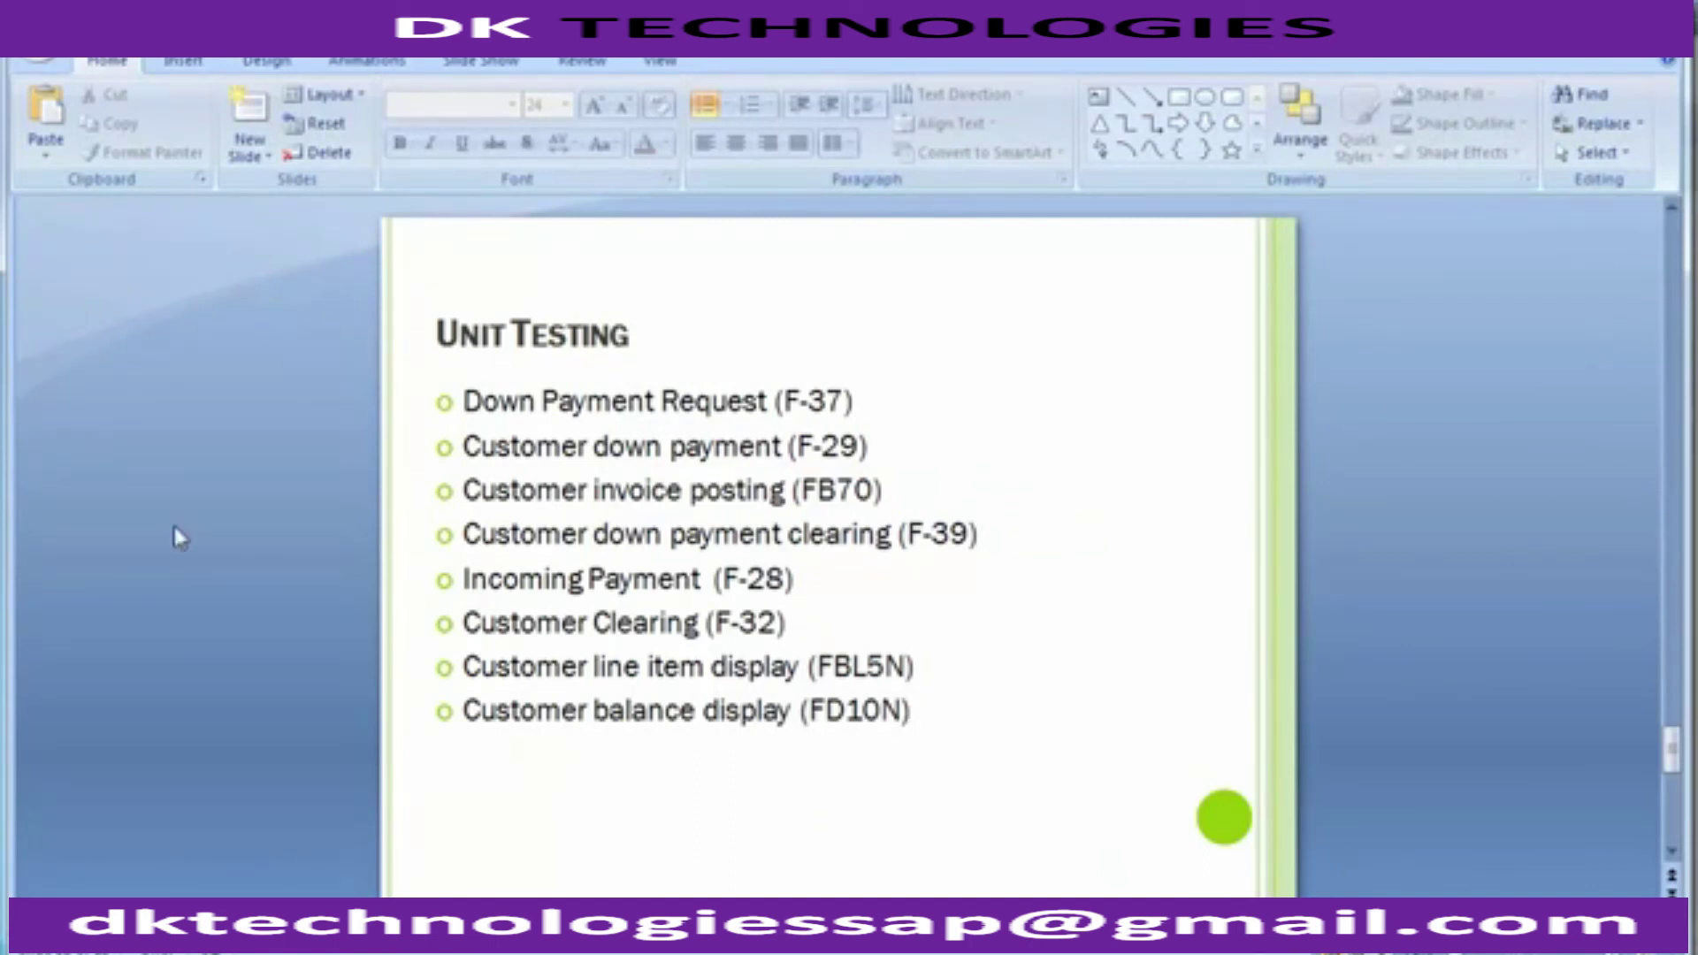
scroll(173, 533, down, 1)
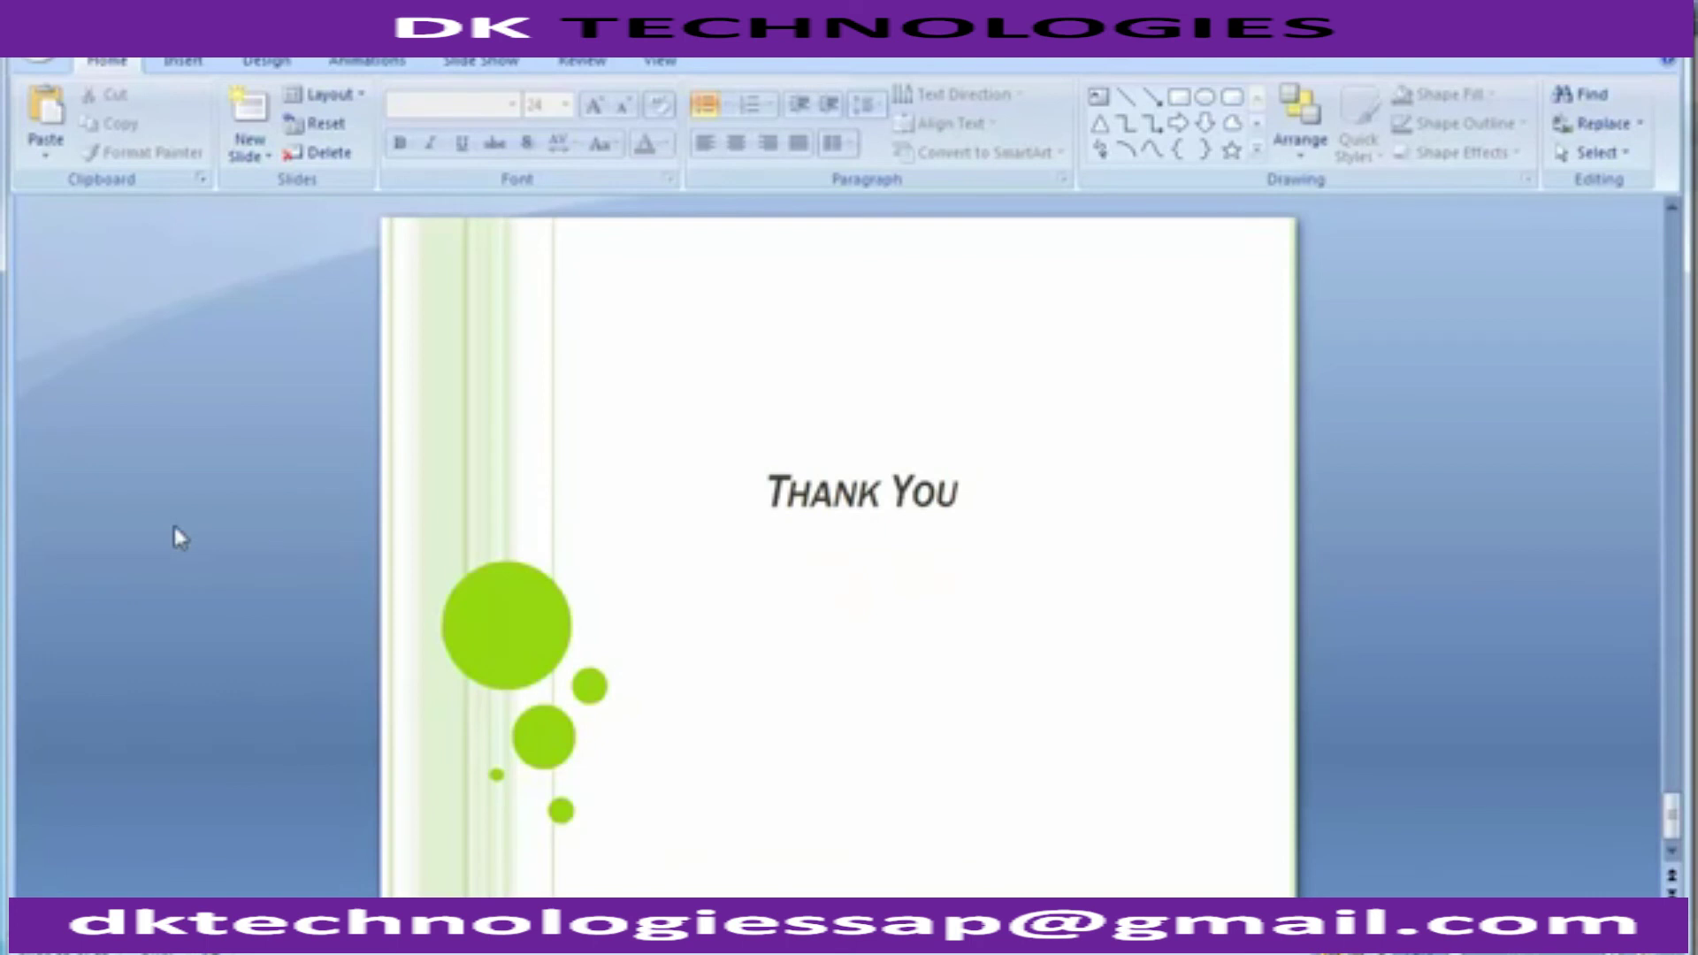